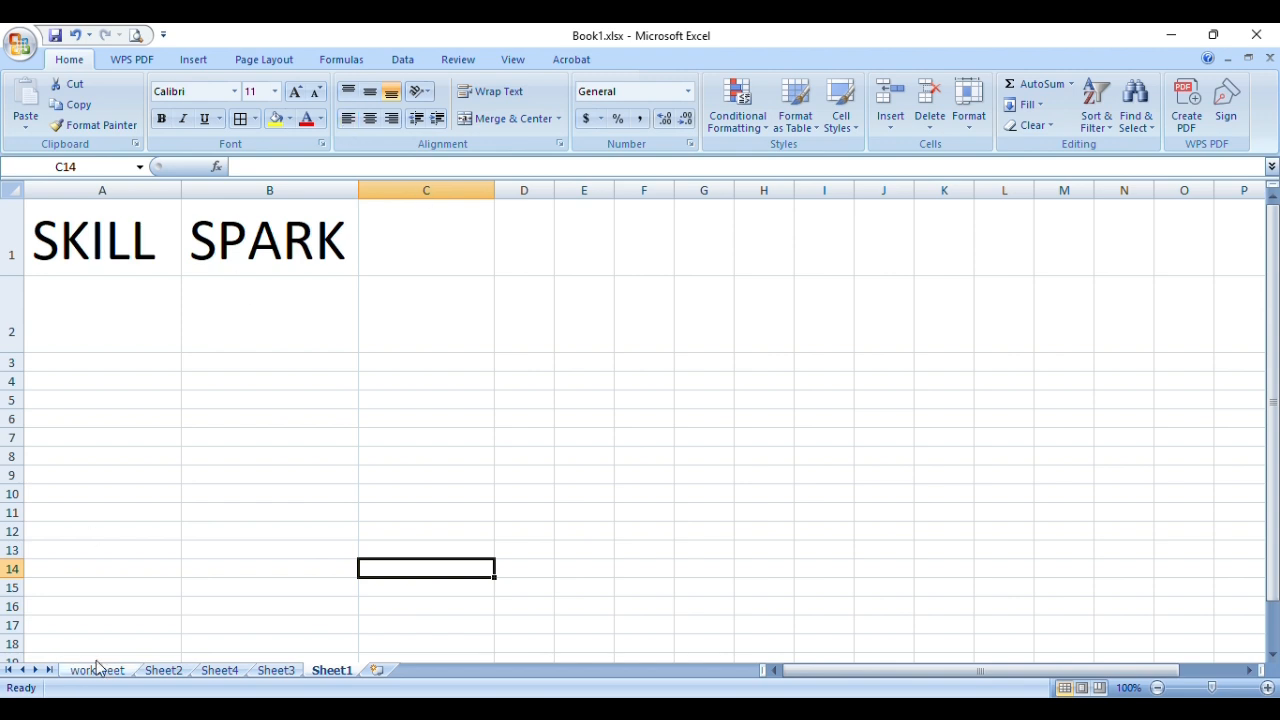
Step: Open Sheet3 and select cell G4, the first empty result cell in the LCM column
click(288, 679)
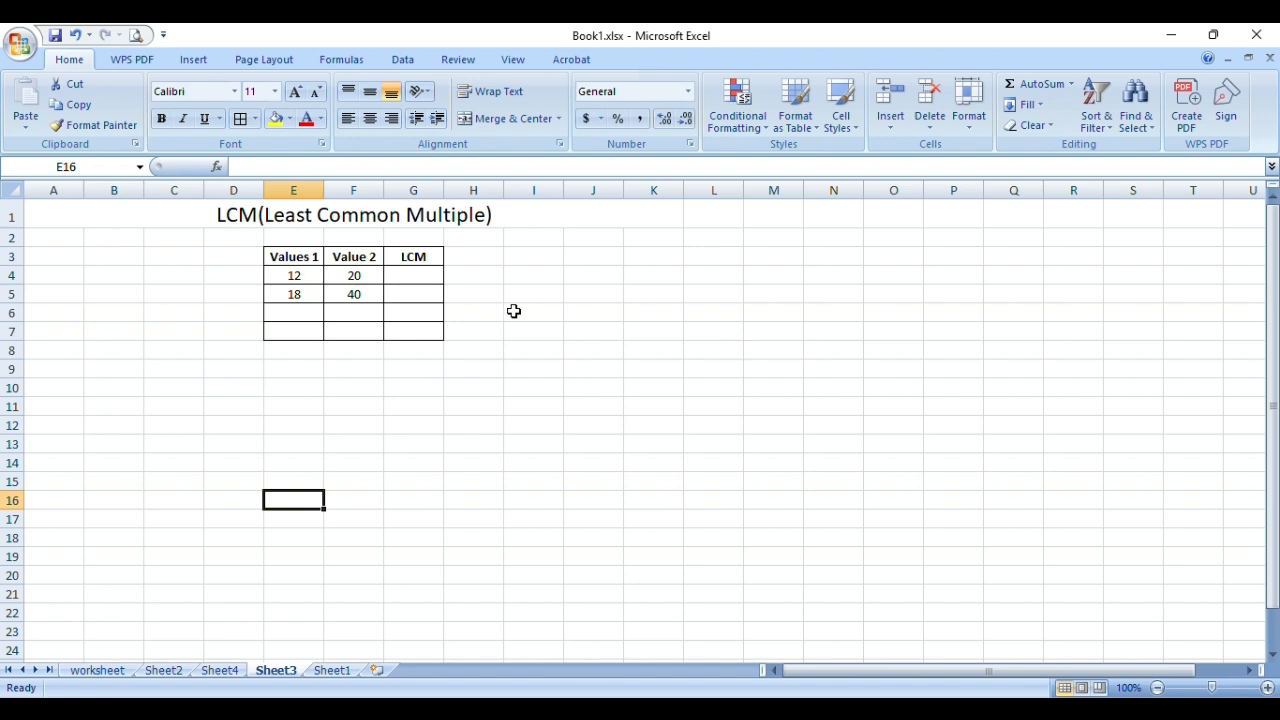
click(401, 277)
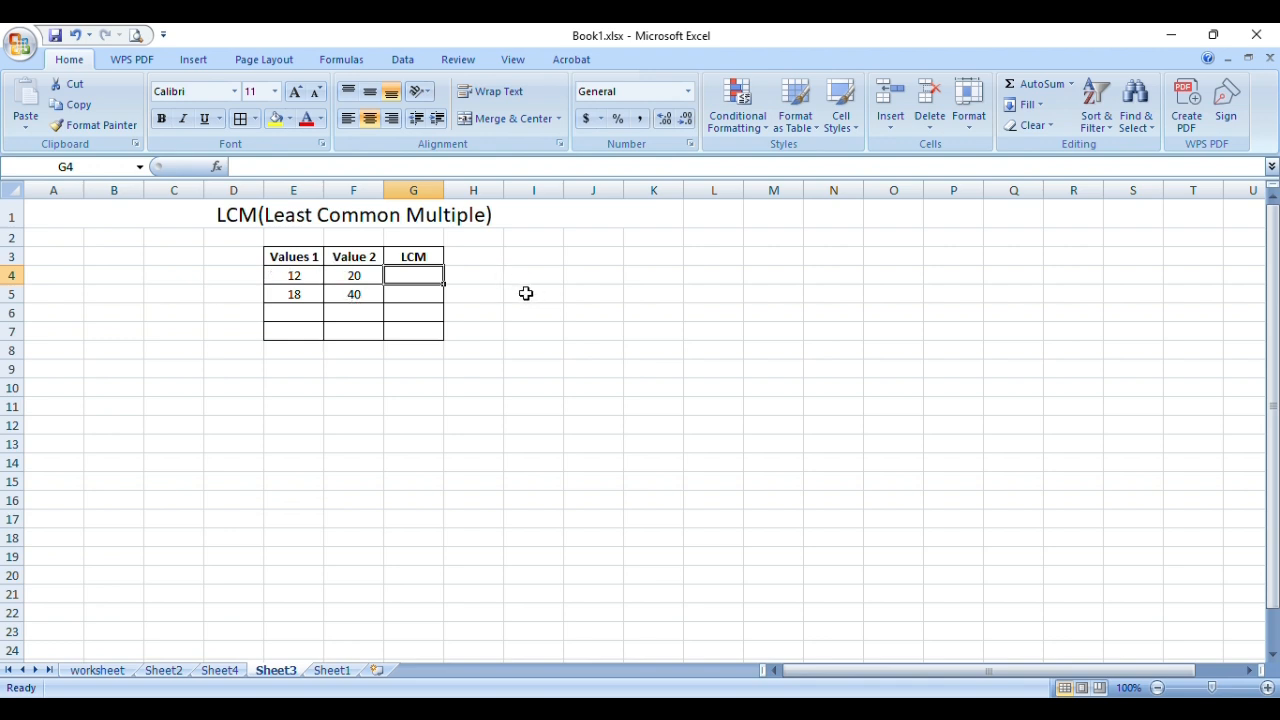
click(628, 441)
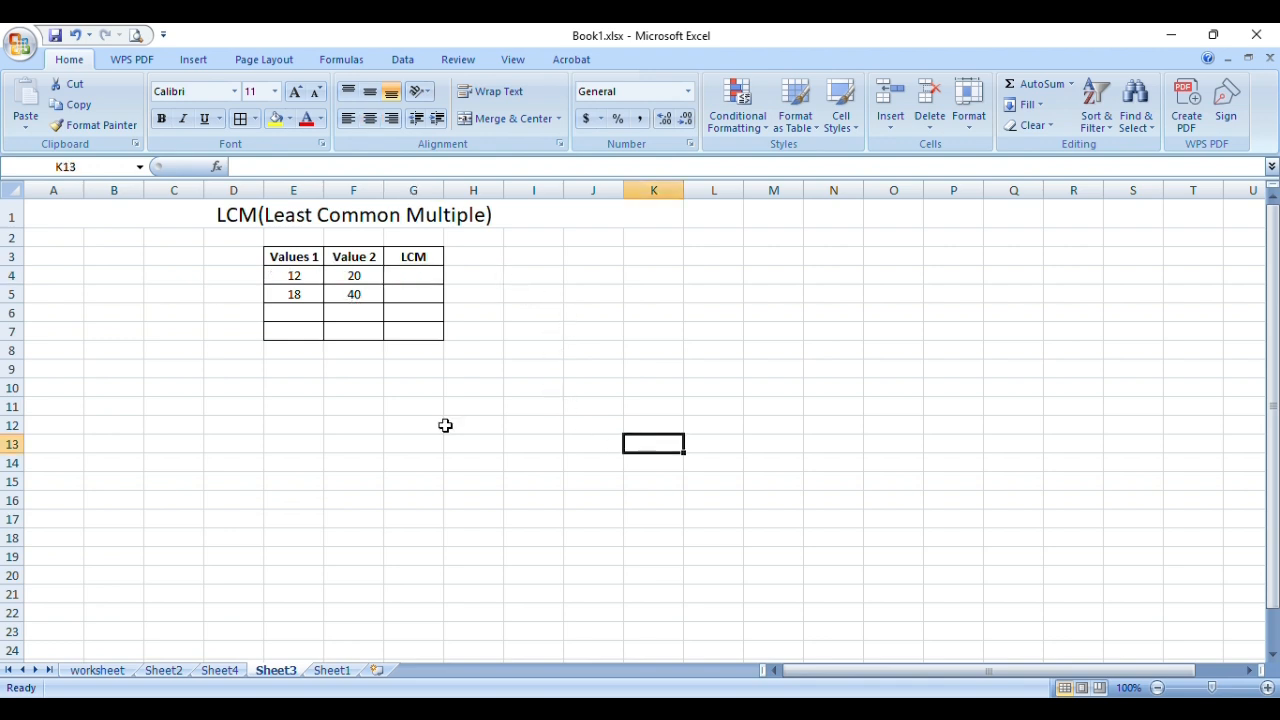
click(432, 275)
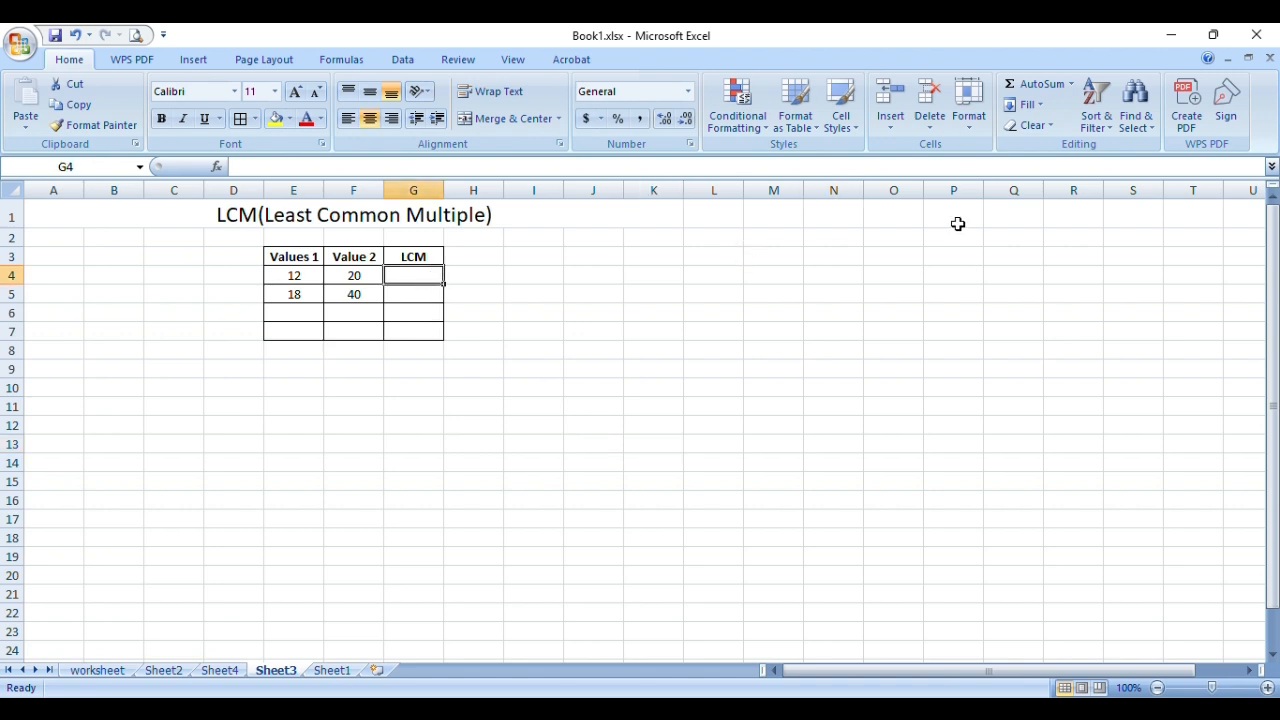
Step: Search the function library for LCM and insert the LCM function in cell G4
click(1072, 86)
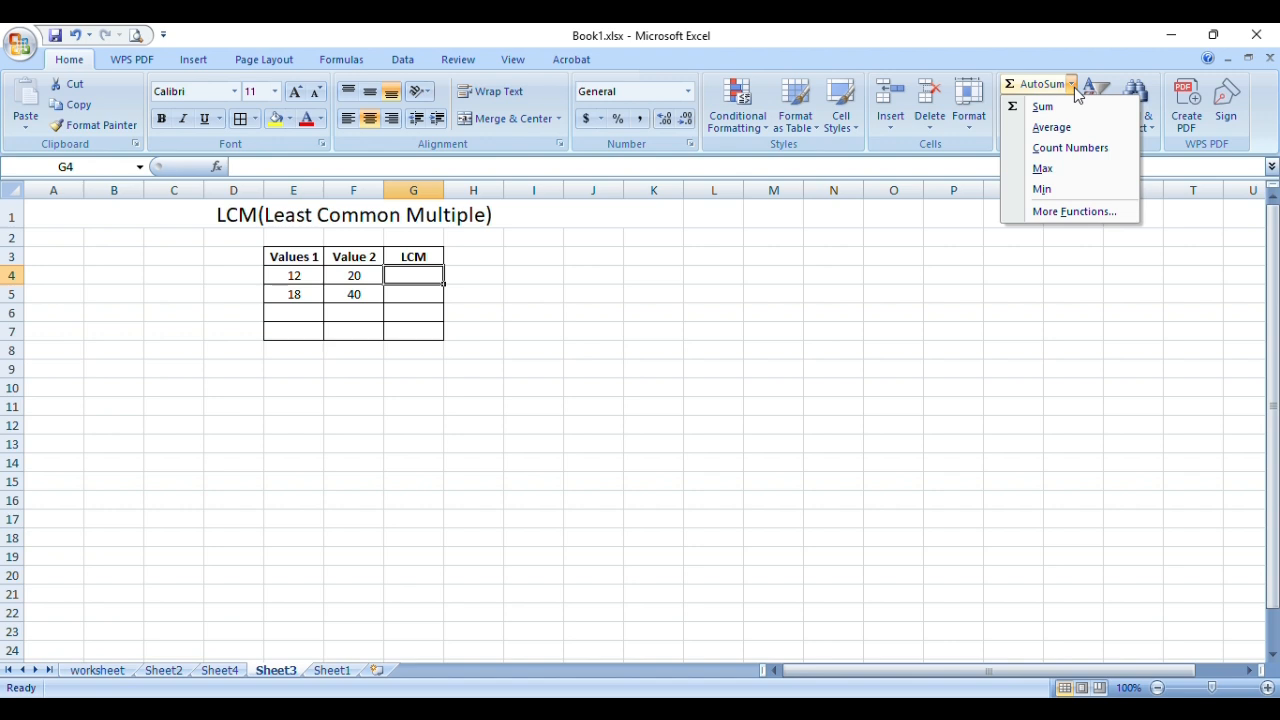
click(1060, 212)
scroll(908, 440, down, 1)
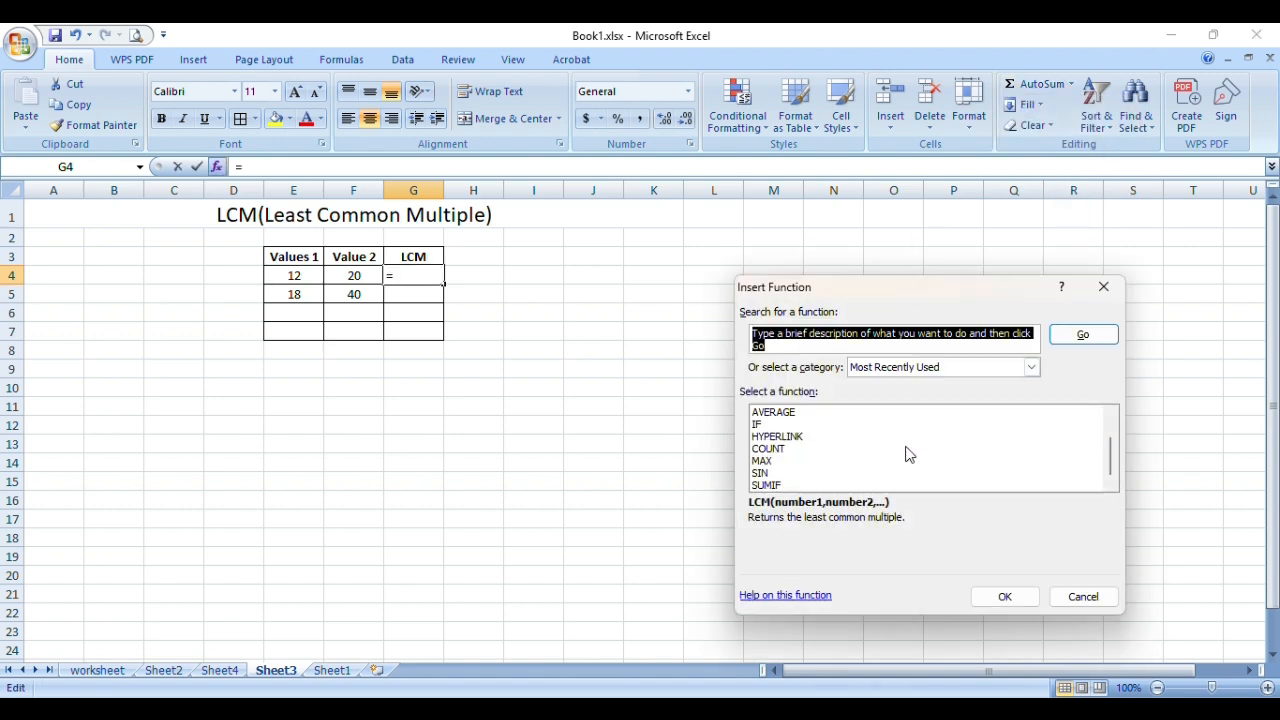
scroll(907, 451, up, 1)
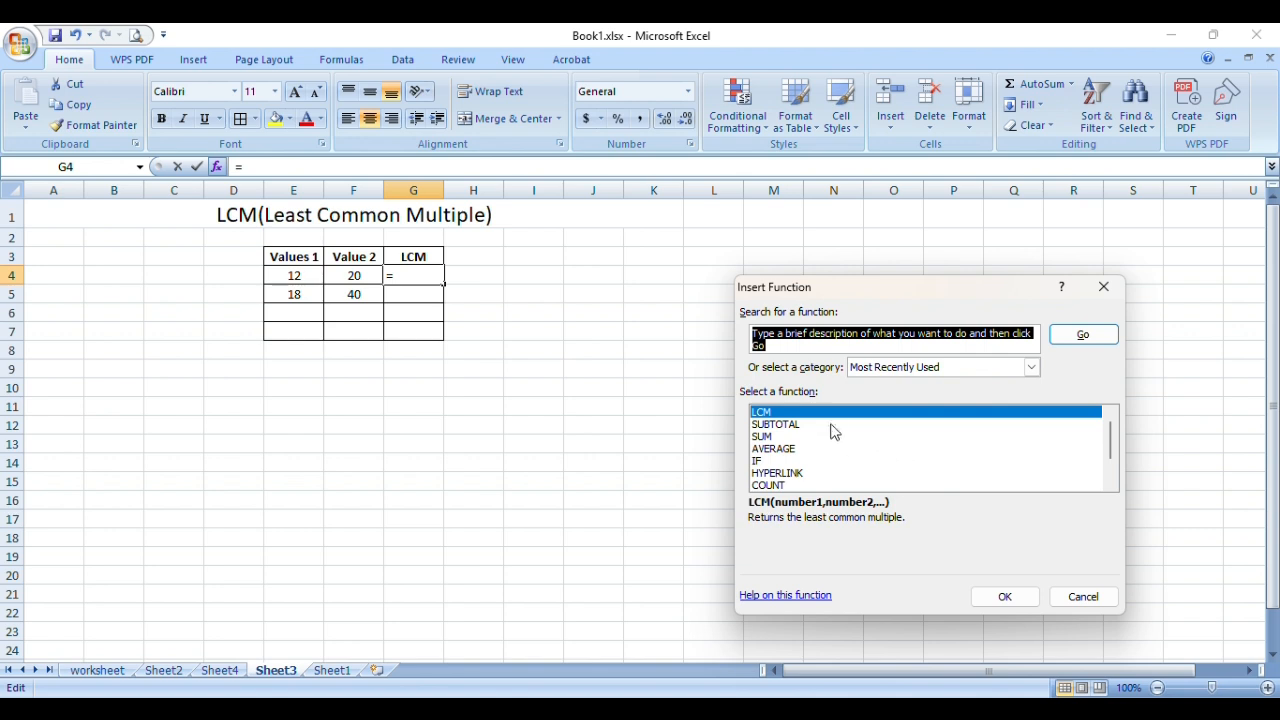
scroll(852, 454, down, 1)
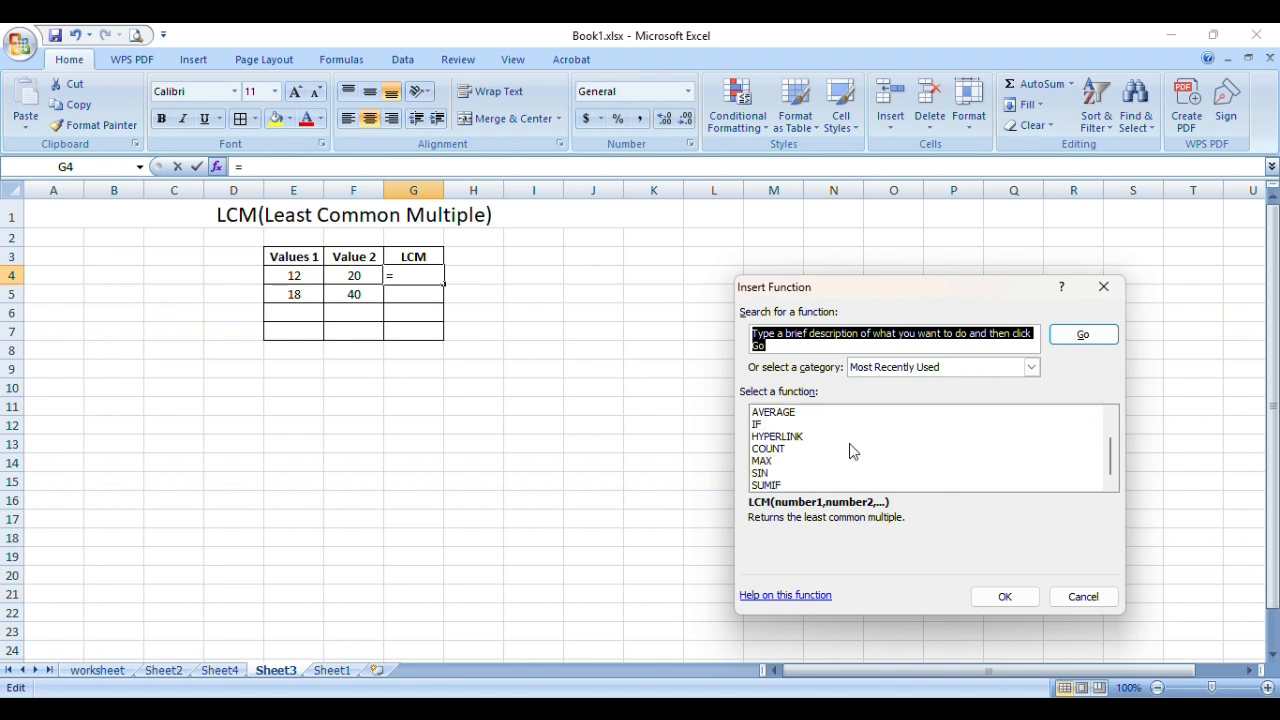
click(839, 341)
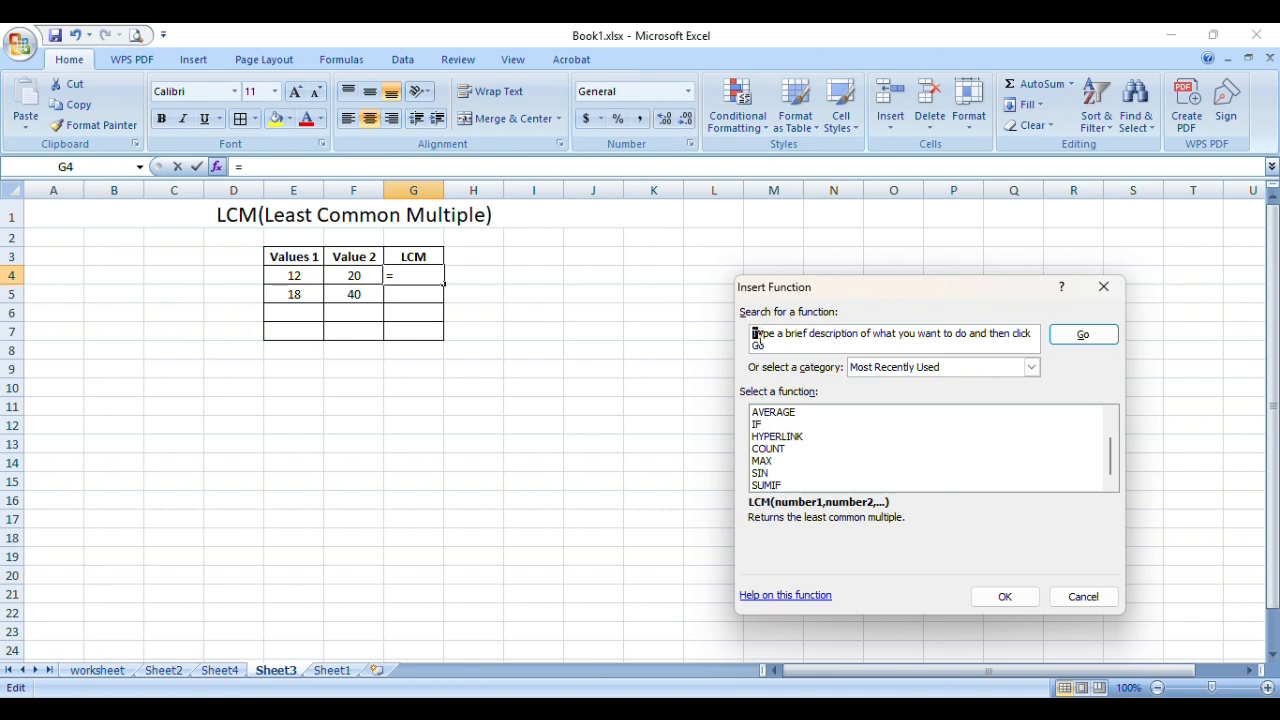
drag(757, 340, 776, 362)
text(LCM)
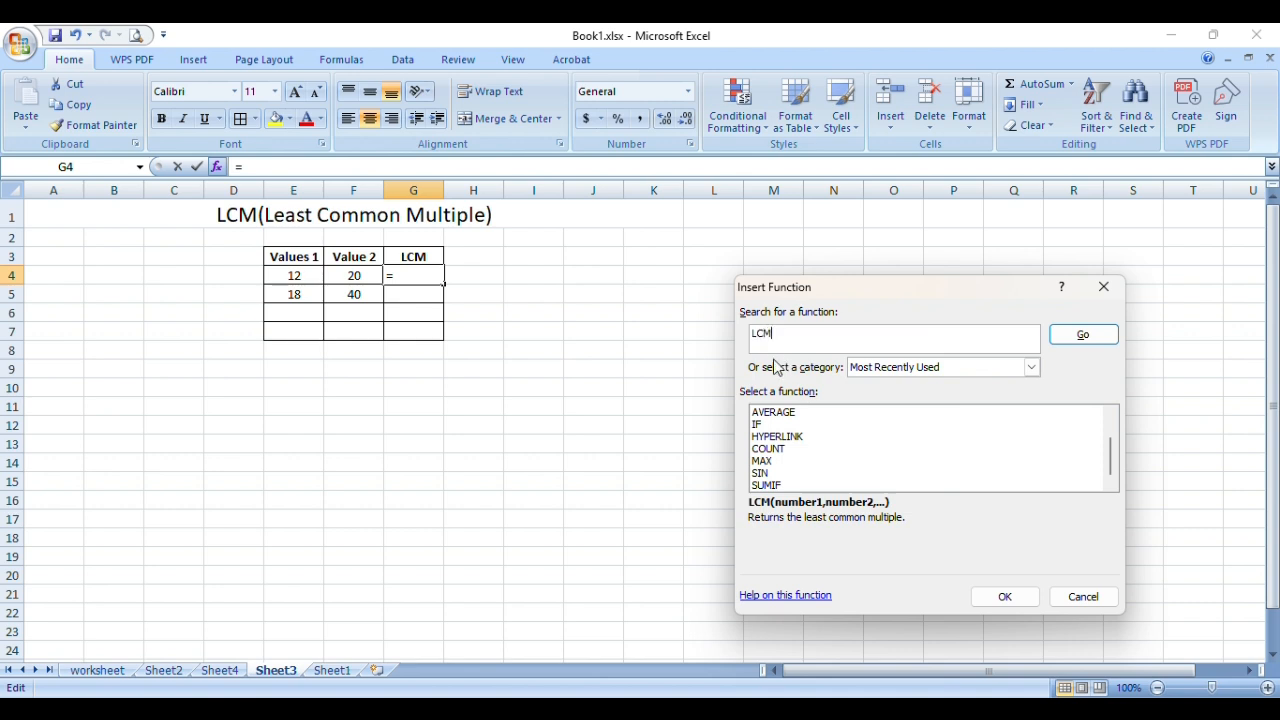
key(Return)
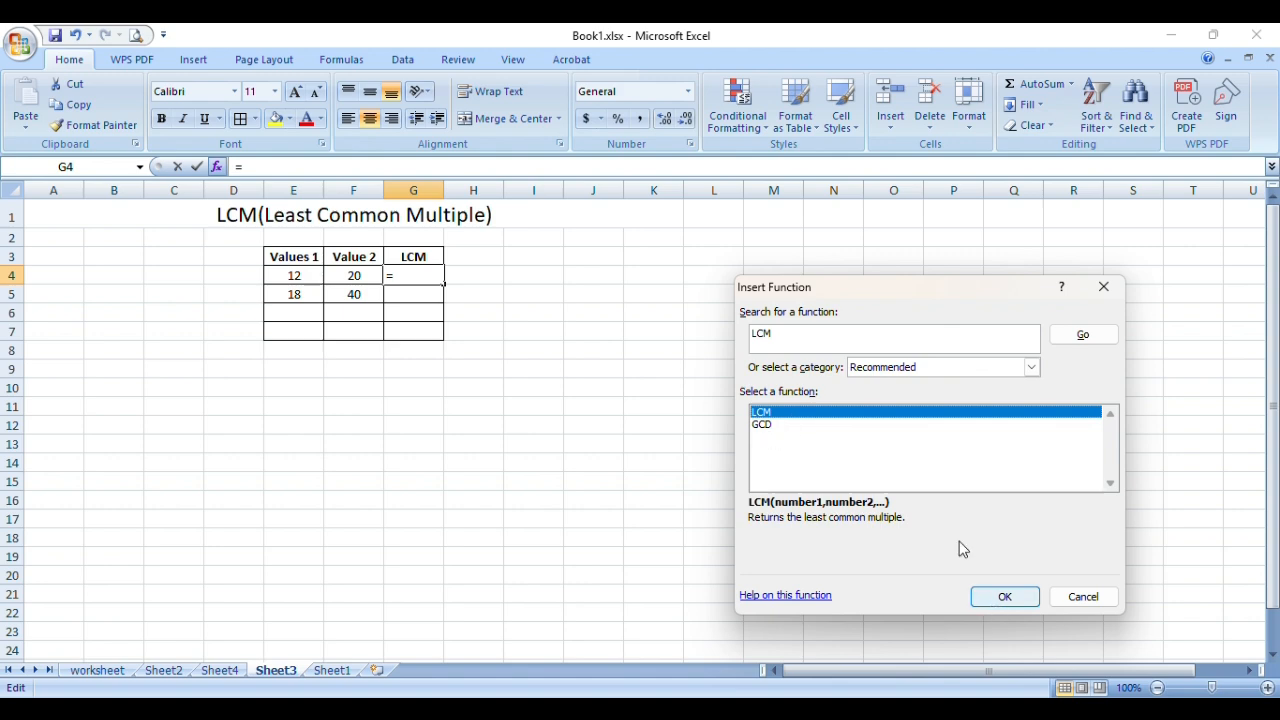
click(1015, 597)
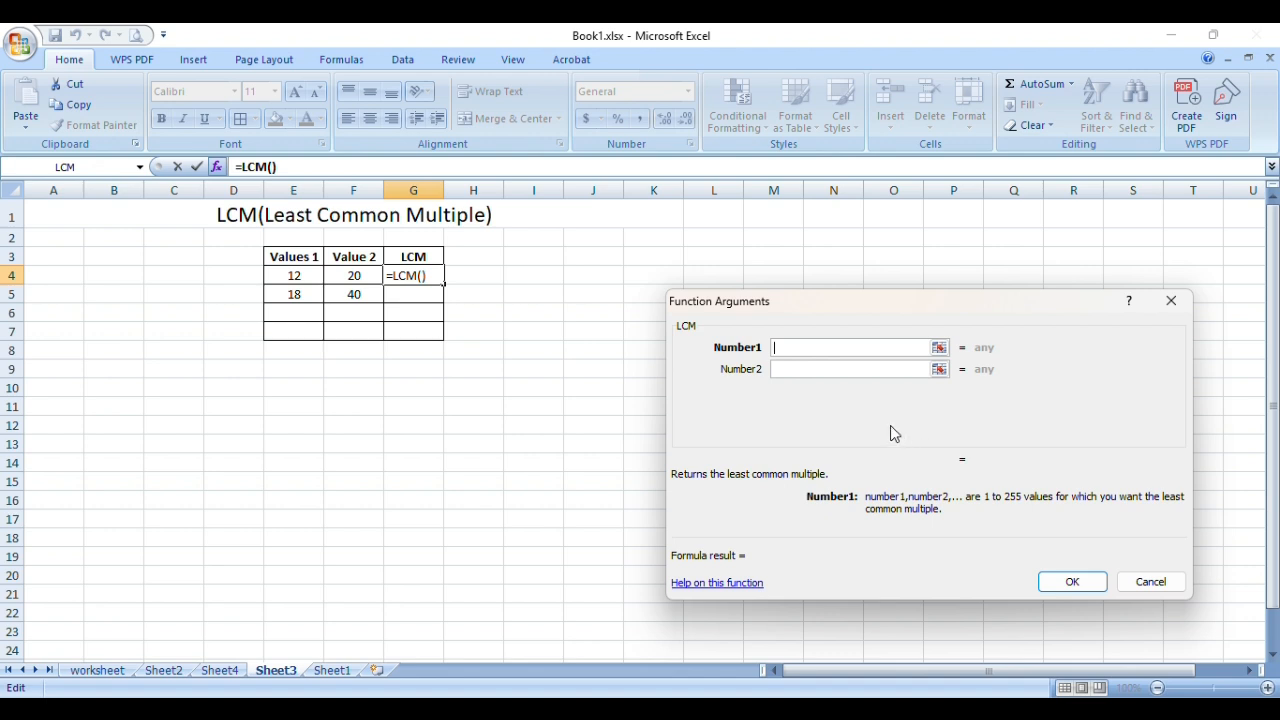
Step: Set the LCM function's Number1 to E4 and Number2 to F4, and apply the formula in G4
click(845, 368)
click(939, 348)
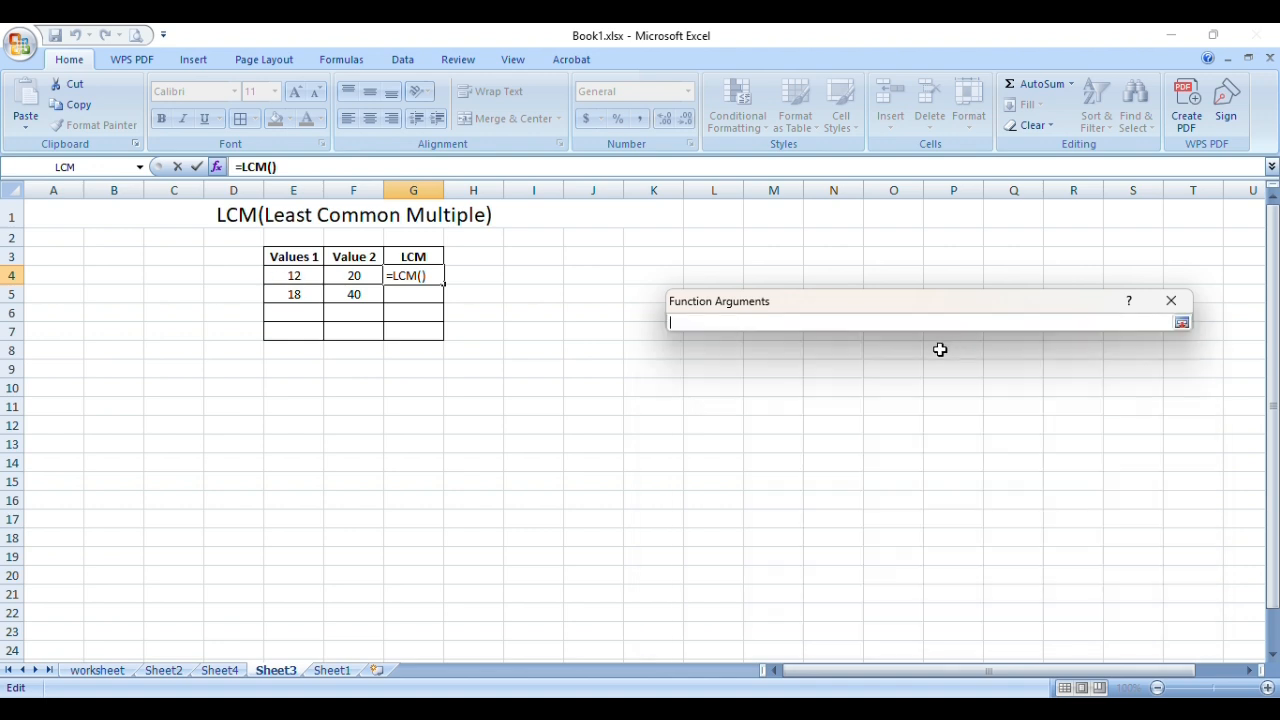
click(296, 277)
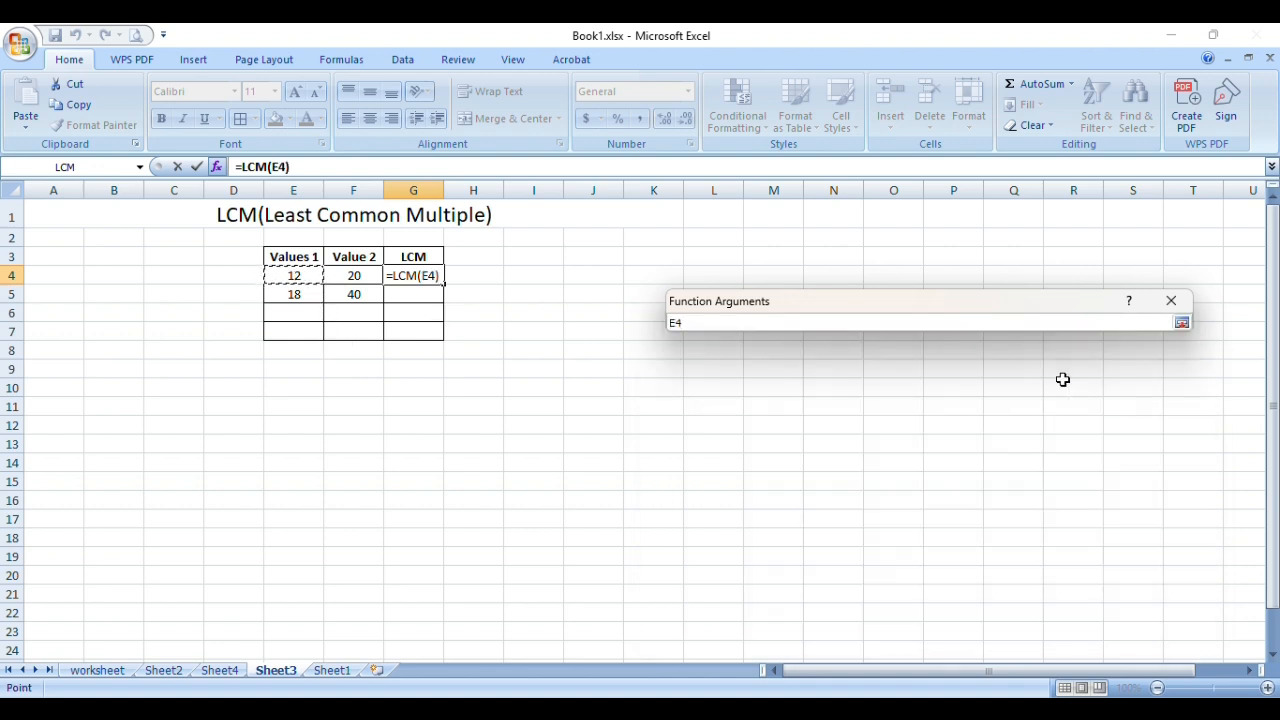
click(1183, 325)
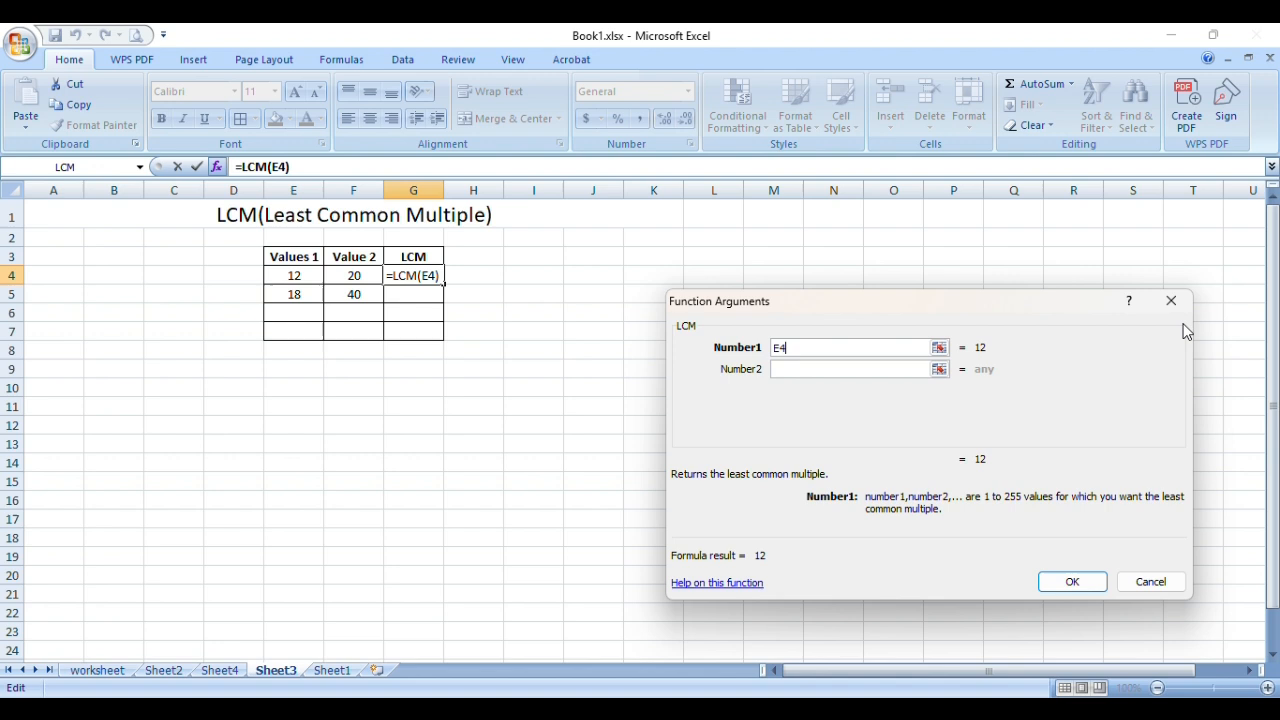
click(797, 372)
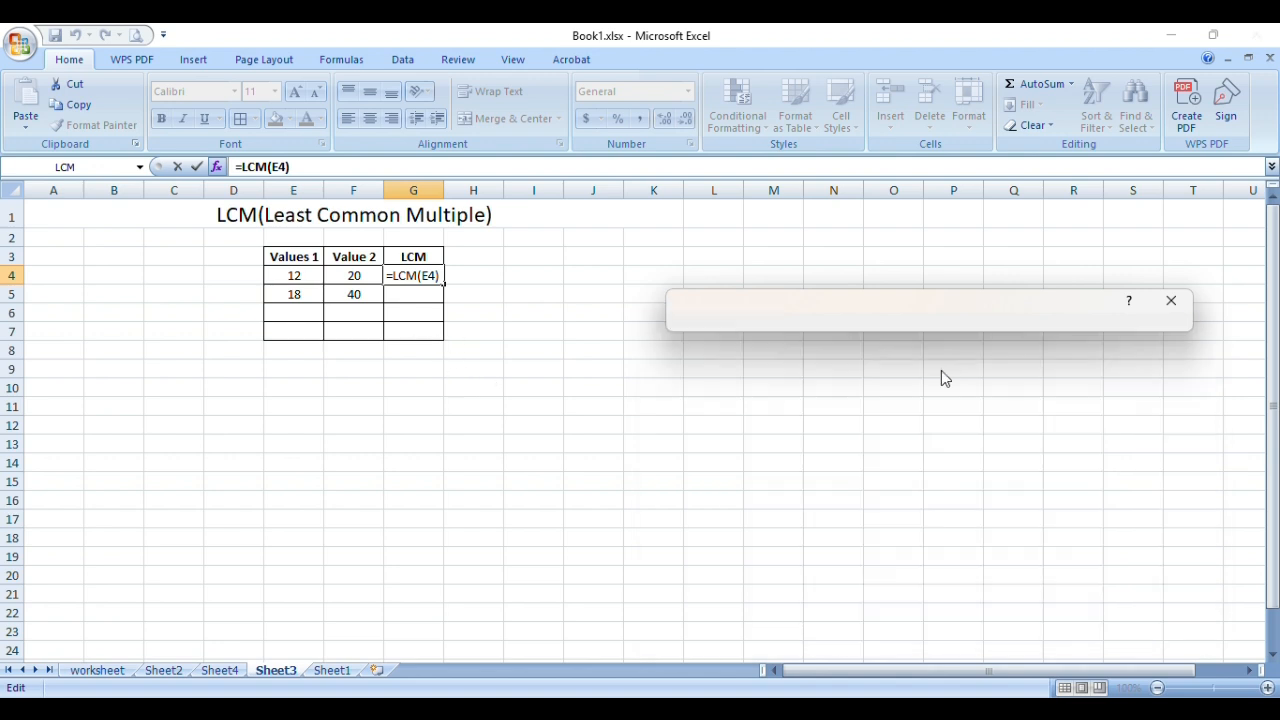
click(939, 369)
click(354, 276)
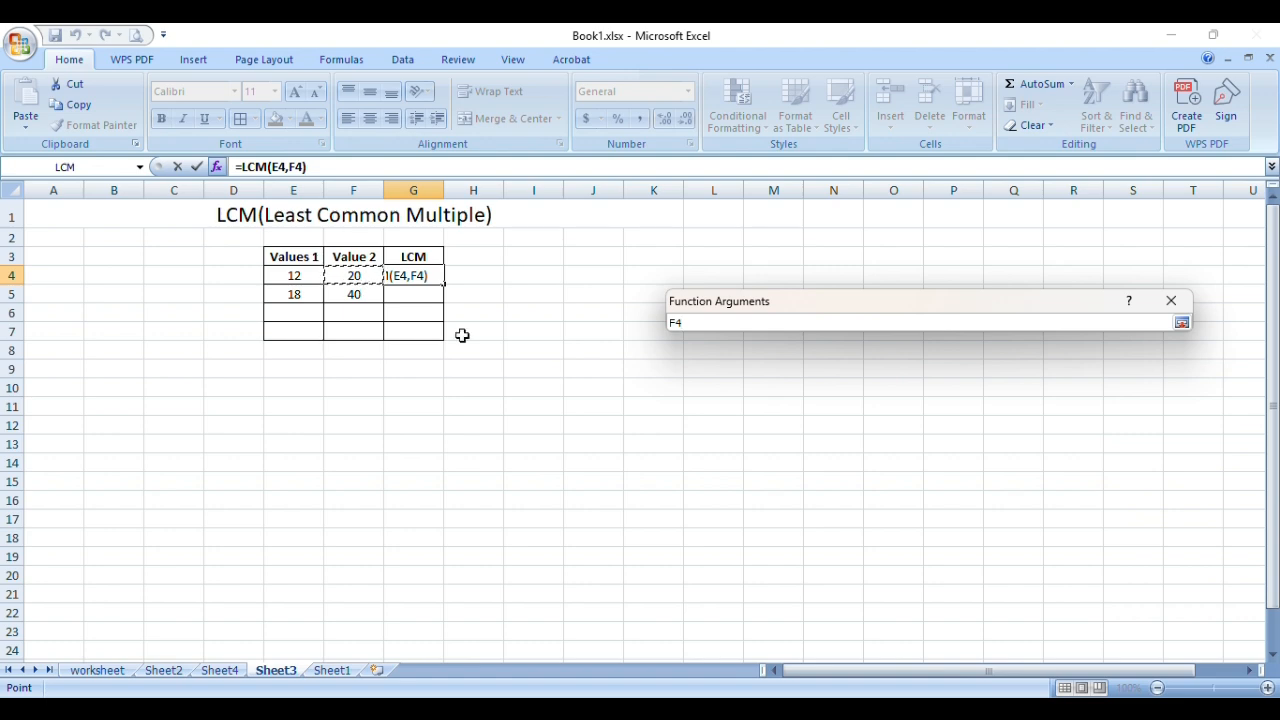
click(1182, 323)
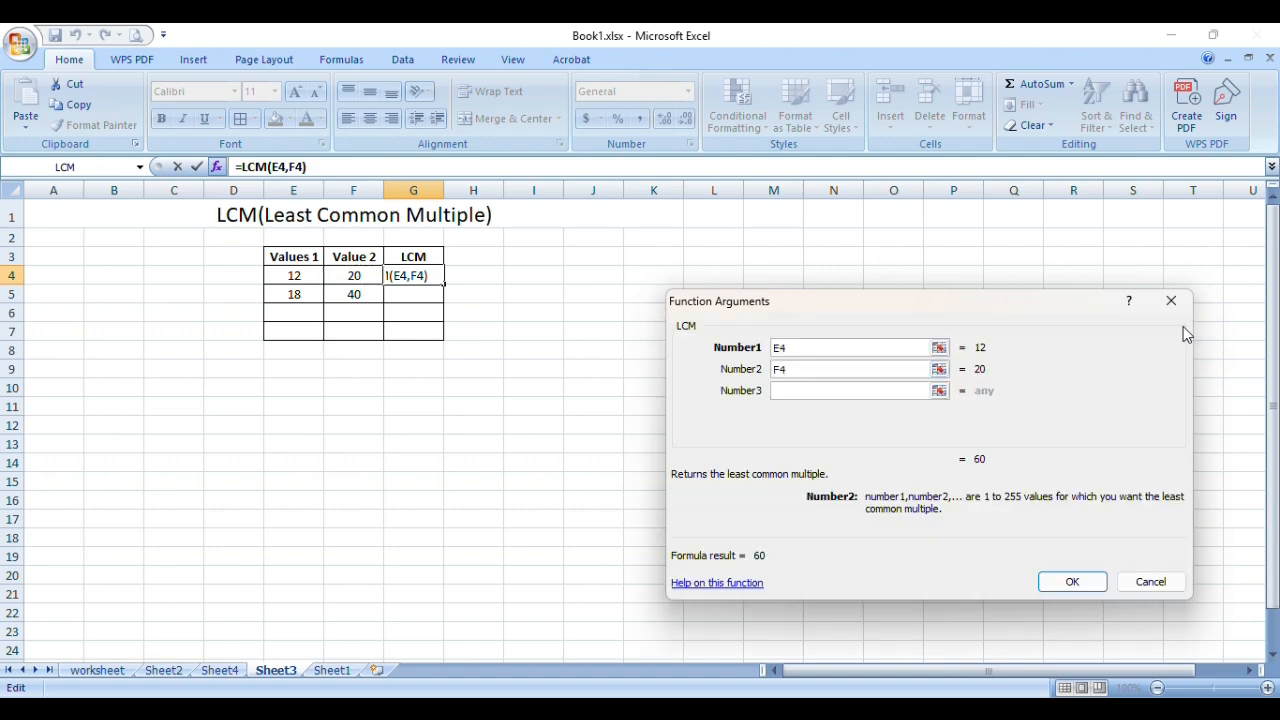
click(1070, 582)
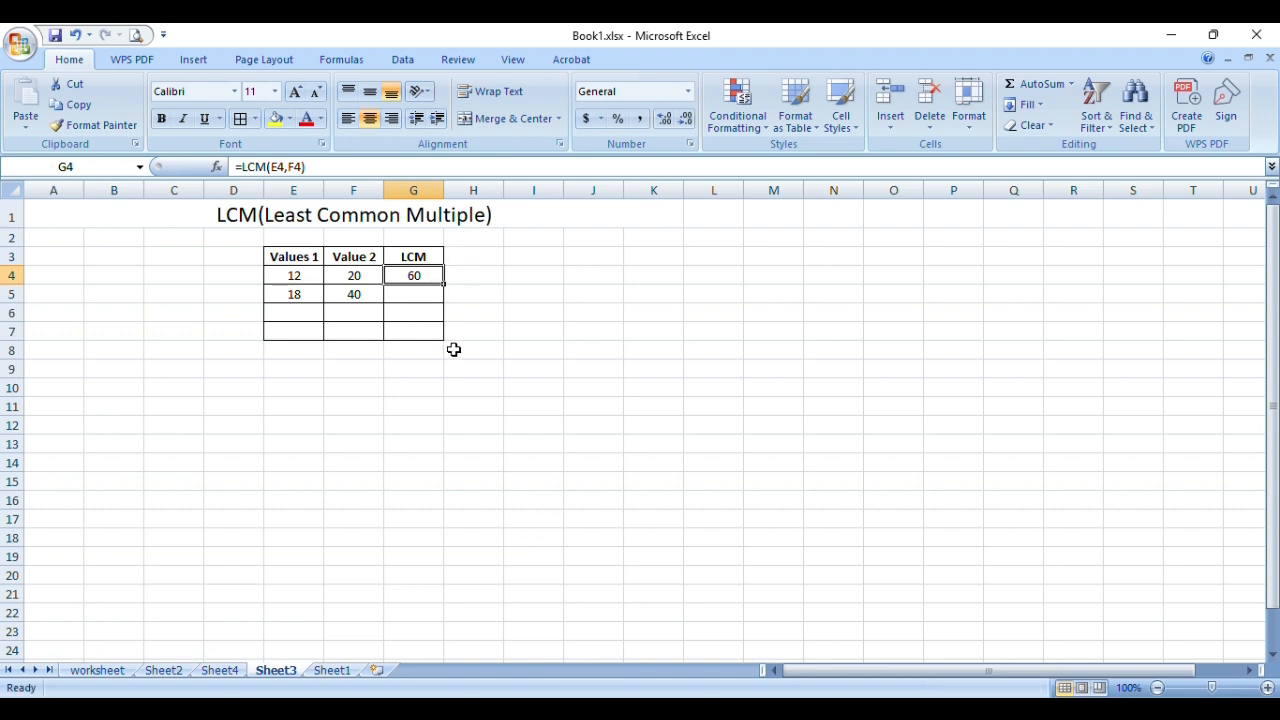
Step: Fill the LCM formula from G4 down to G5
click(429, 297)
click(435, 268)
drag(442, 287, 442, 300)
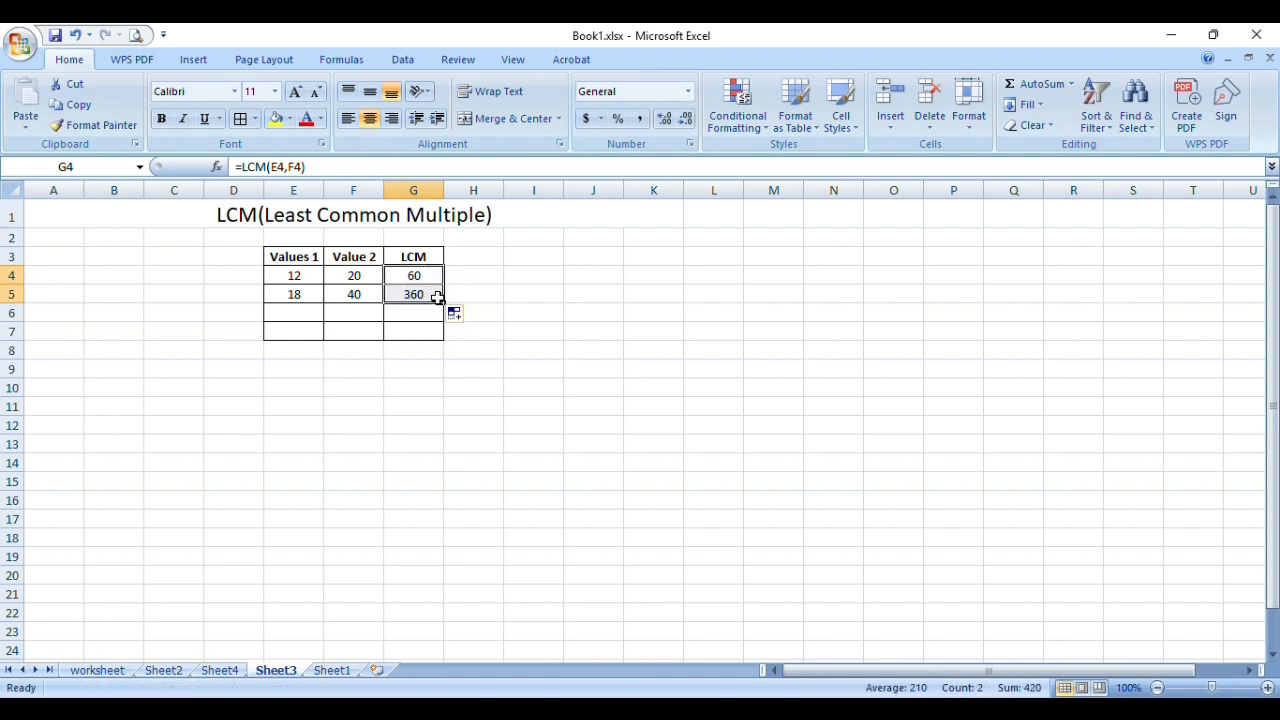
click(575, 375)
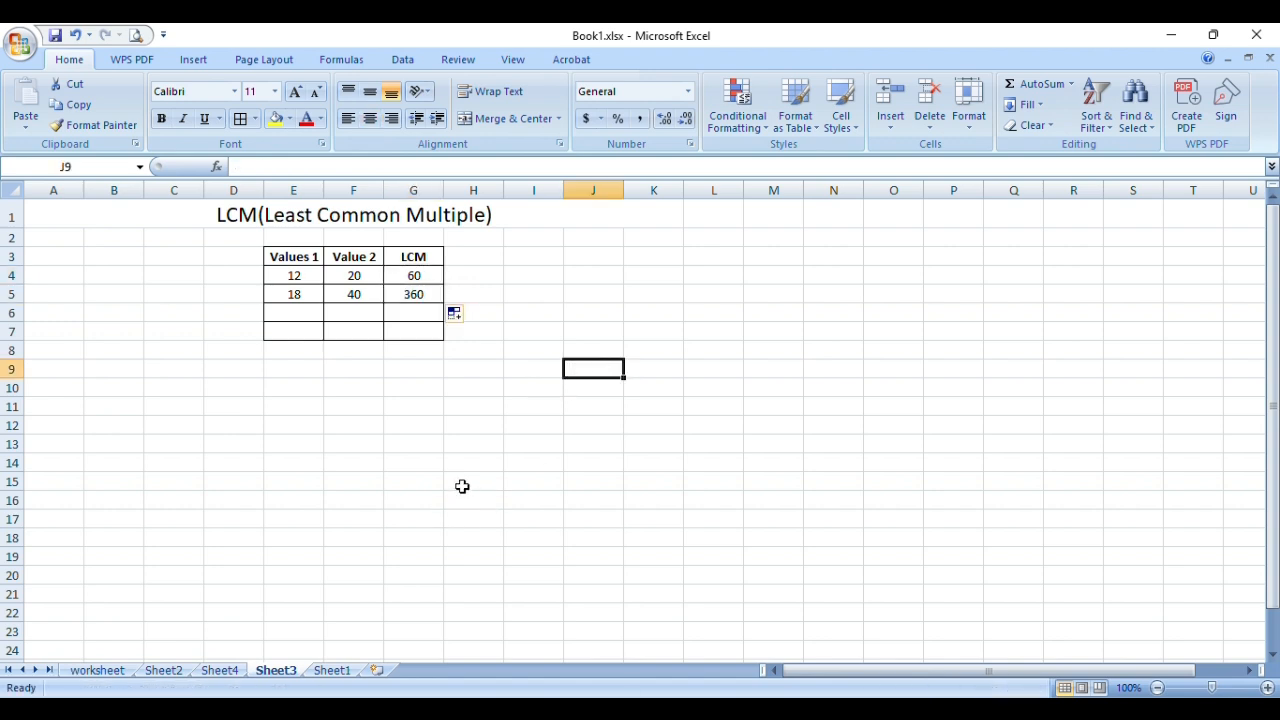
Step: Enter 12 in cell G11 below the table and centre-align cells G11 to G18
click(401, 412)
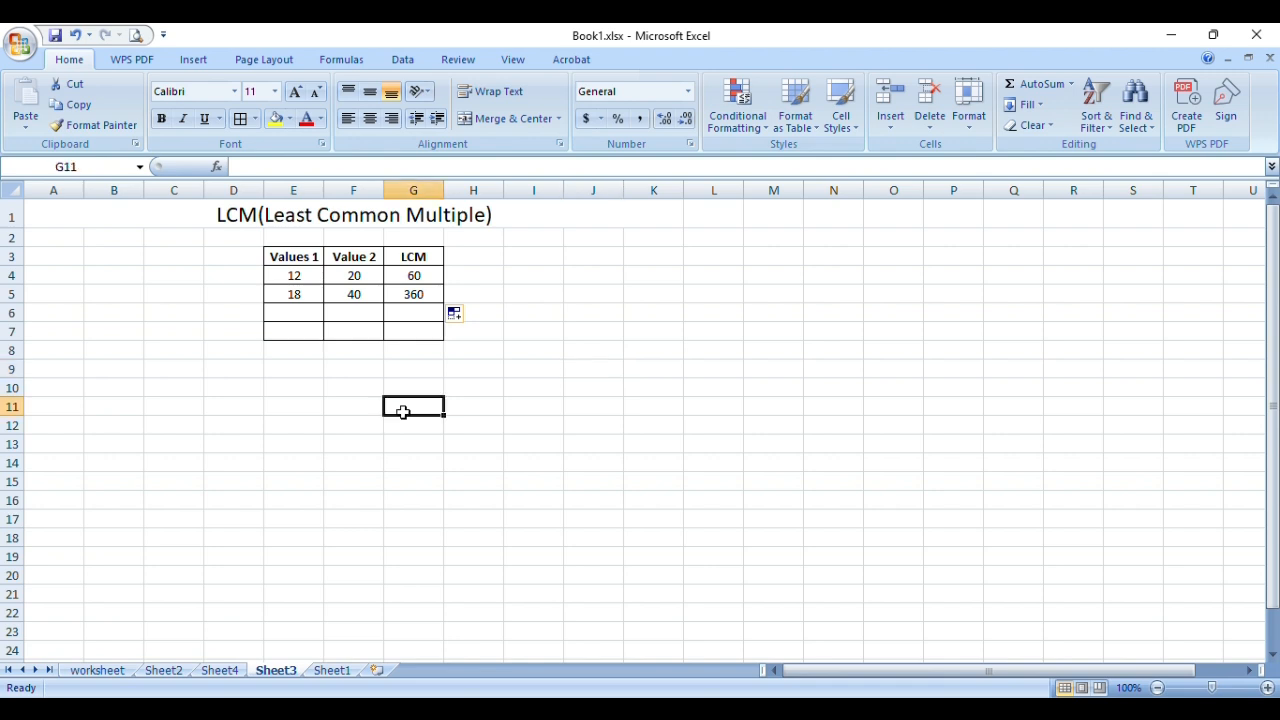
text(12)
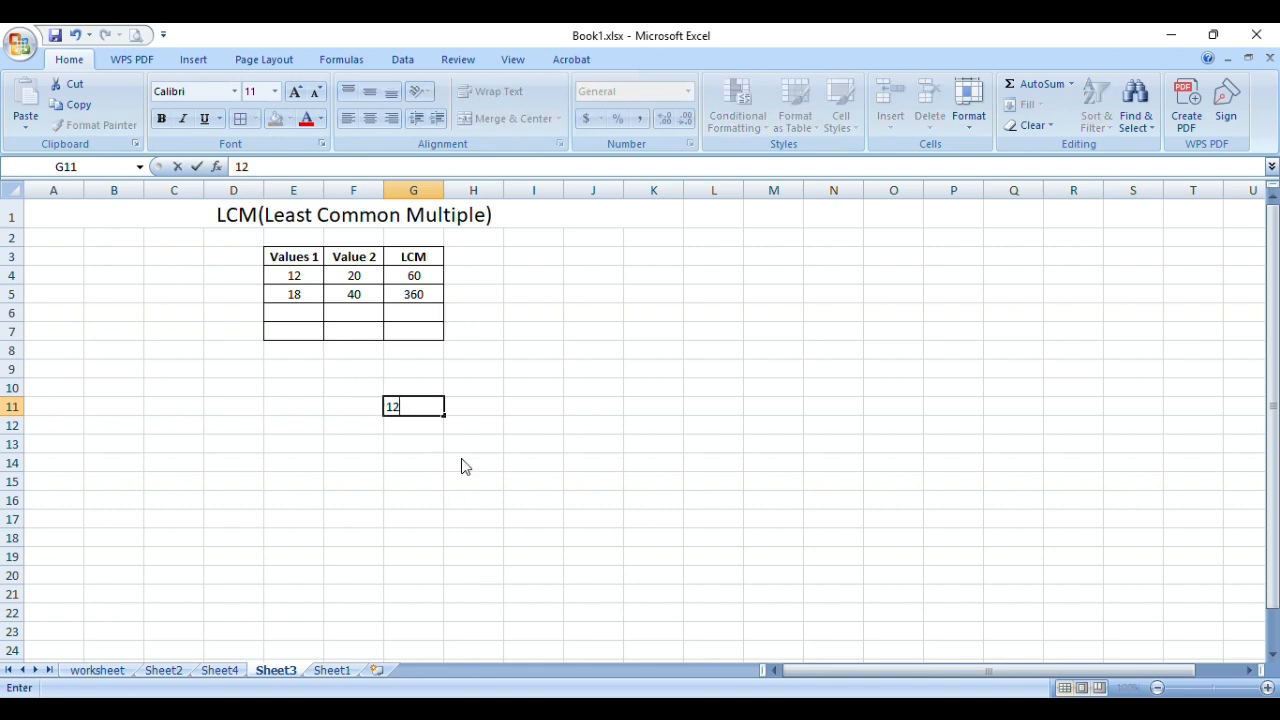
click(463, 473)
drag(429, 409, 417, 543)
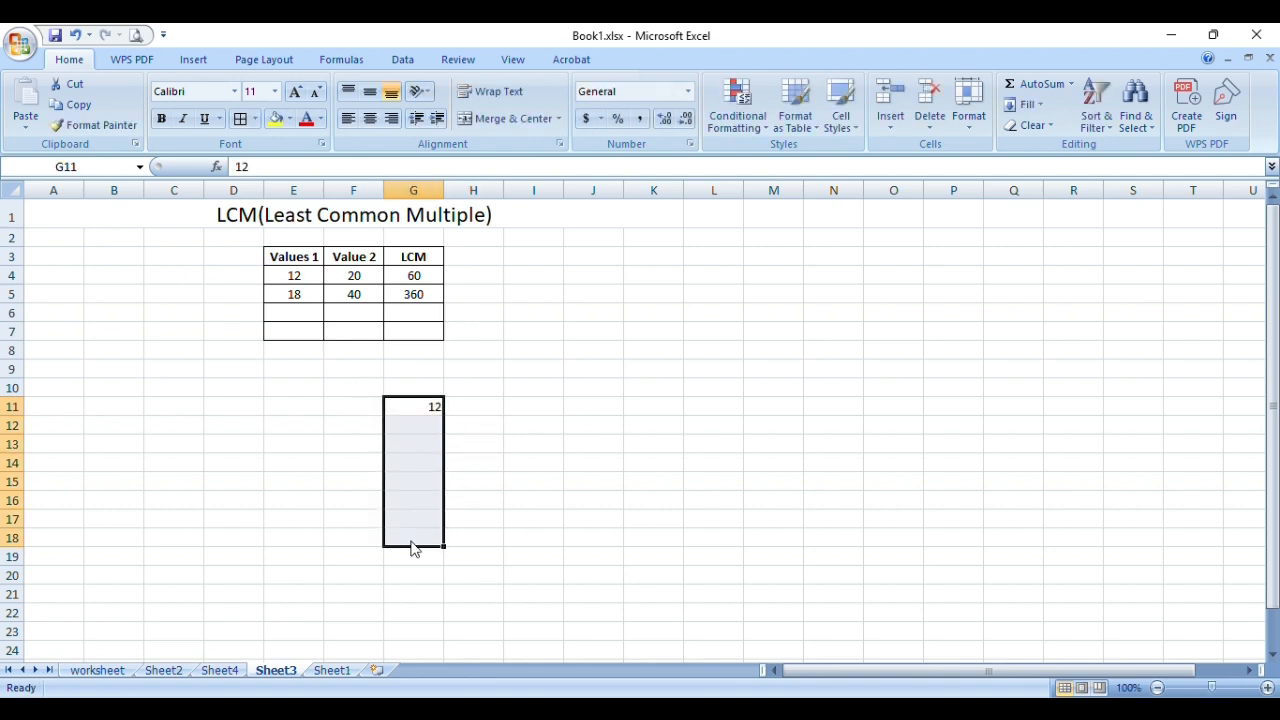
click(369, 118)
click(580, 443)
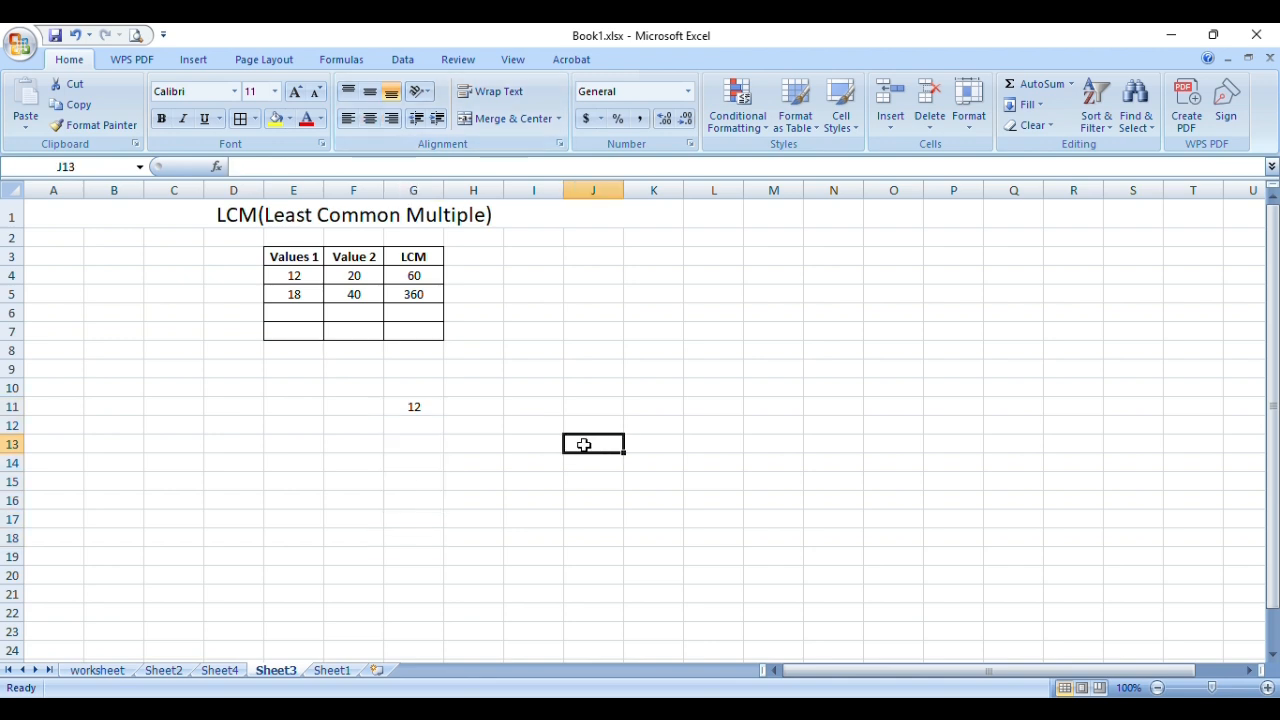
Step: Enter the note "Divide by 2" in cell H11, beside the 12
click(470, 410)
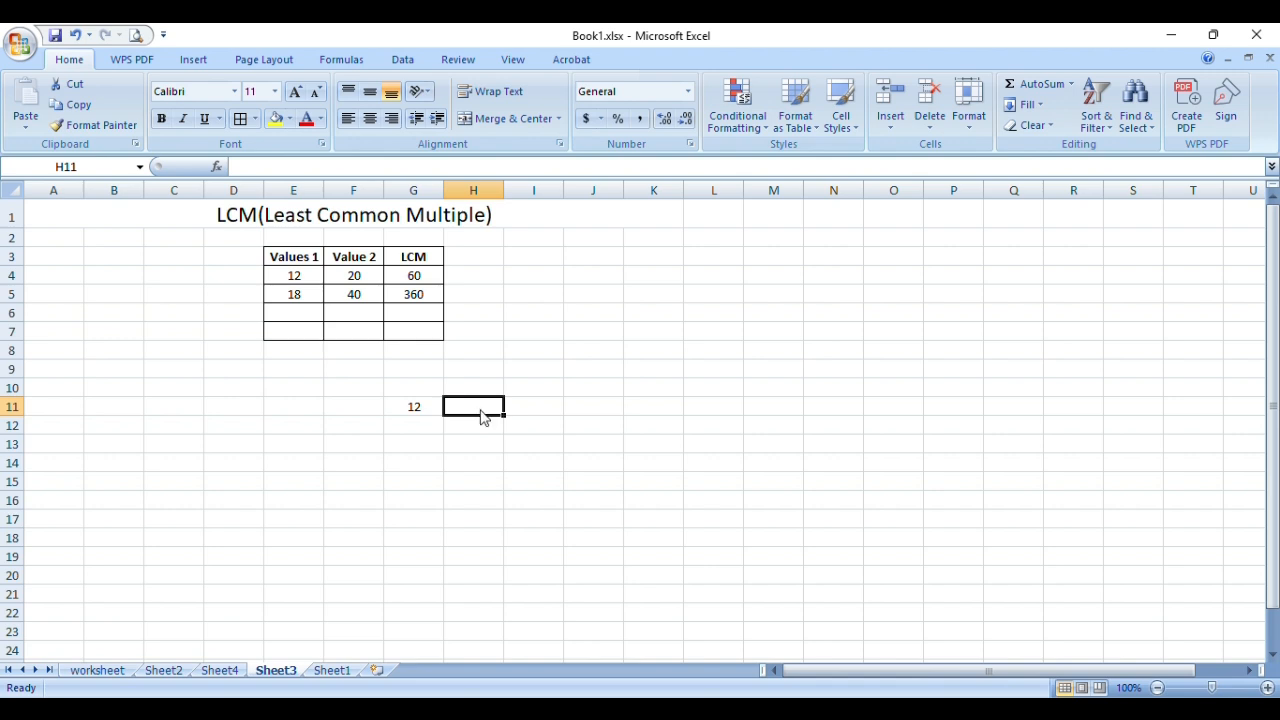
text(Divide)
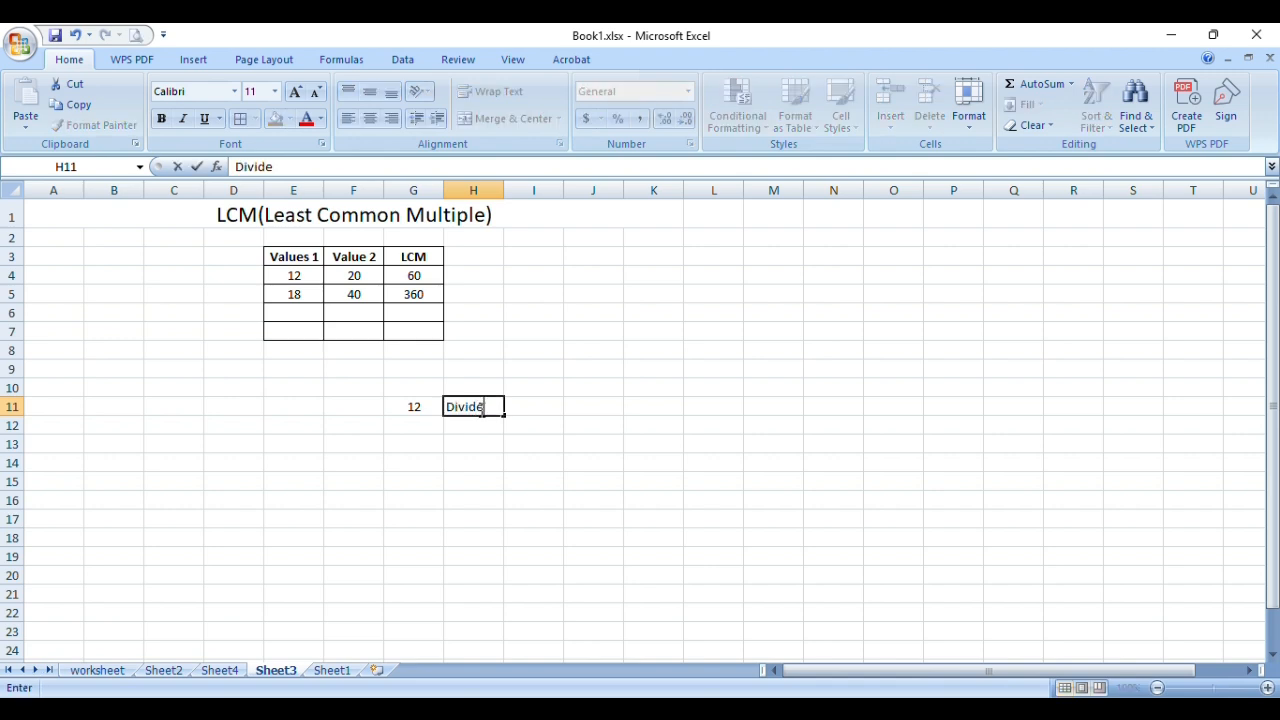
text( by 2)
click(484, 478)
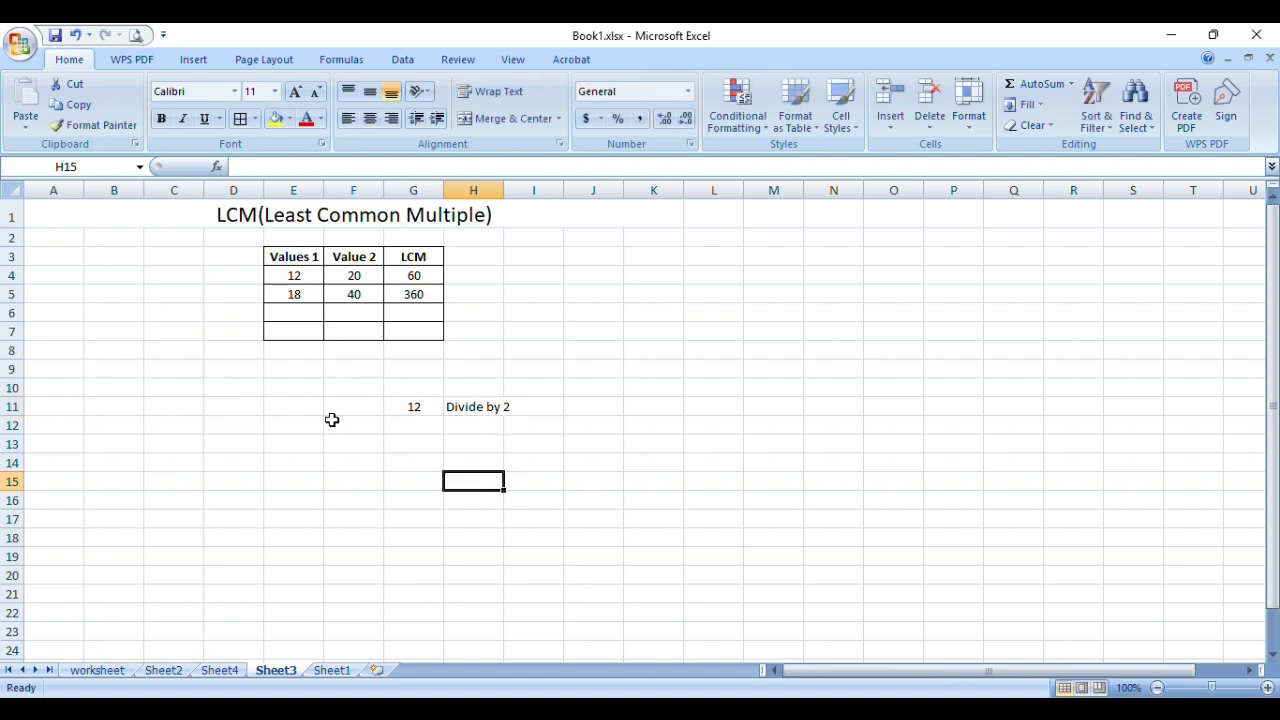
Step: Enter 6 in cell G13 and copy the "Divide by 2" note from H11 to H13
click(405, 445)
text(6)
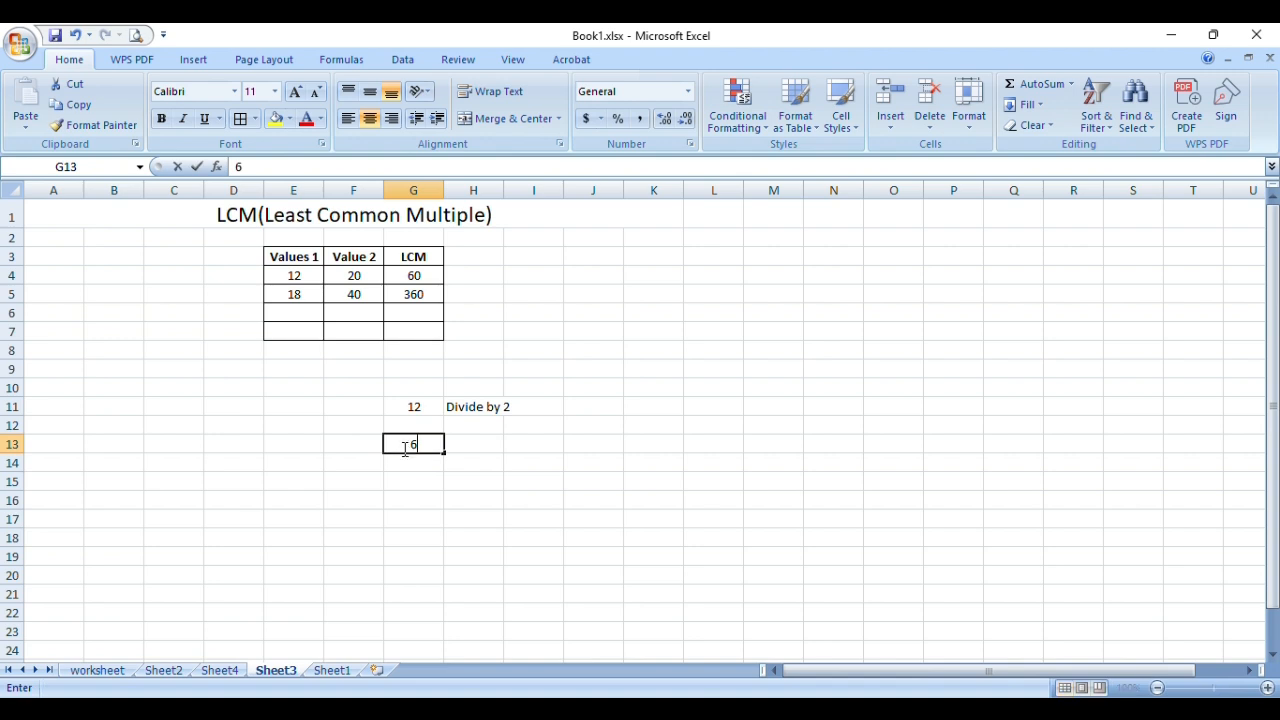
click(471, 455)
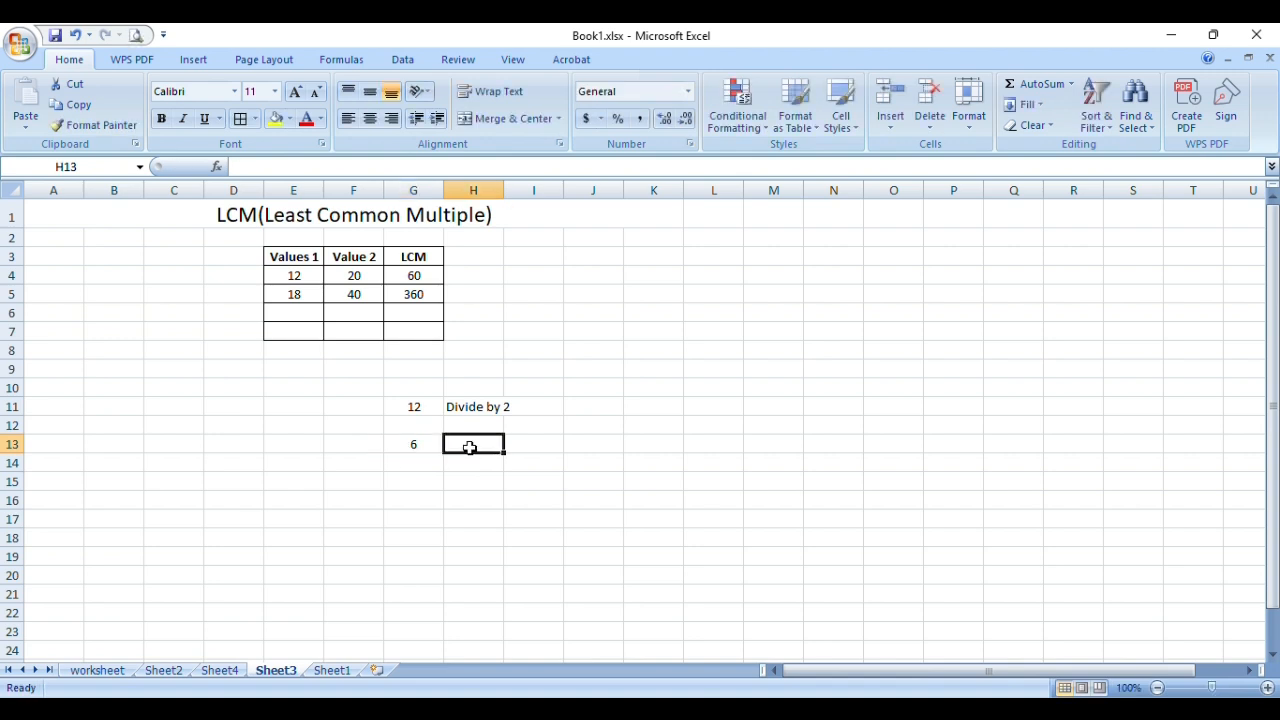
click(476, 418)
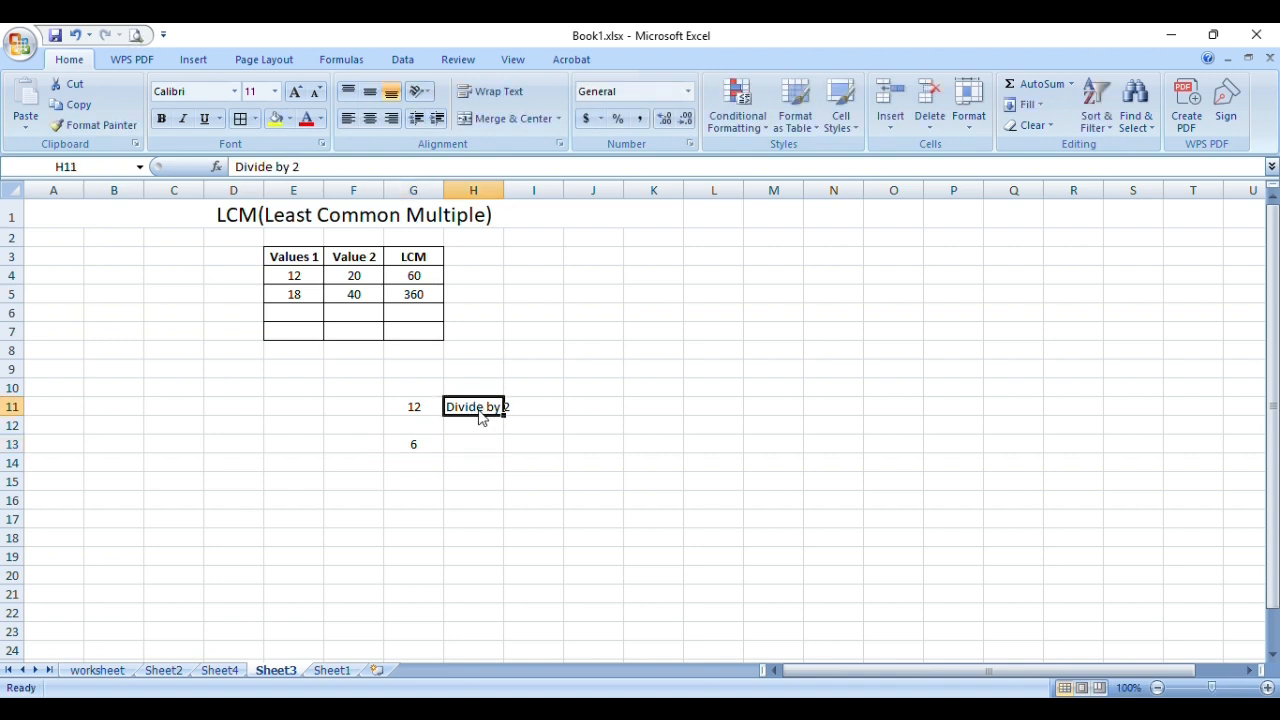
key(ctrl+c)
click(471, 452)
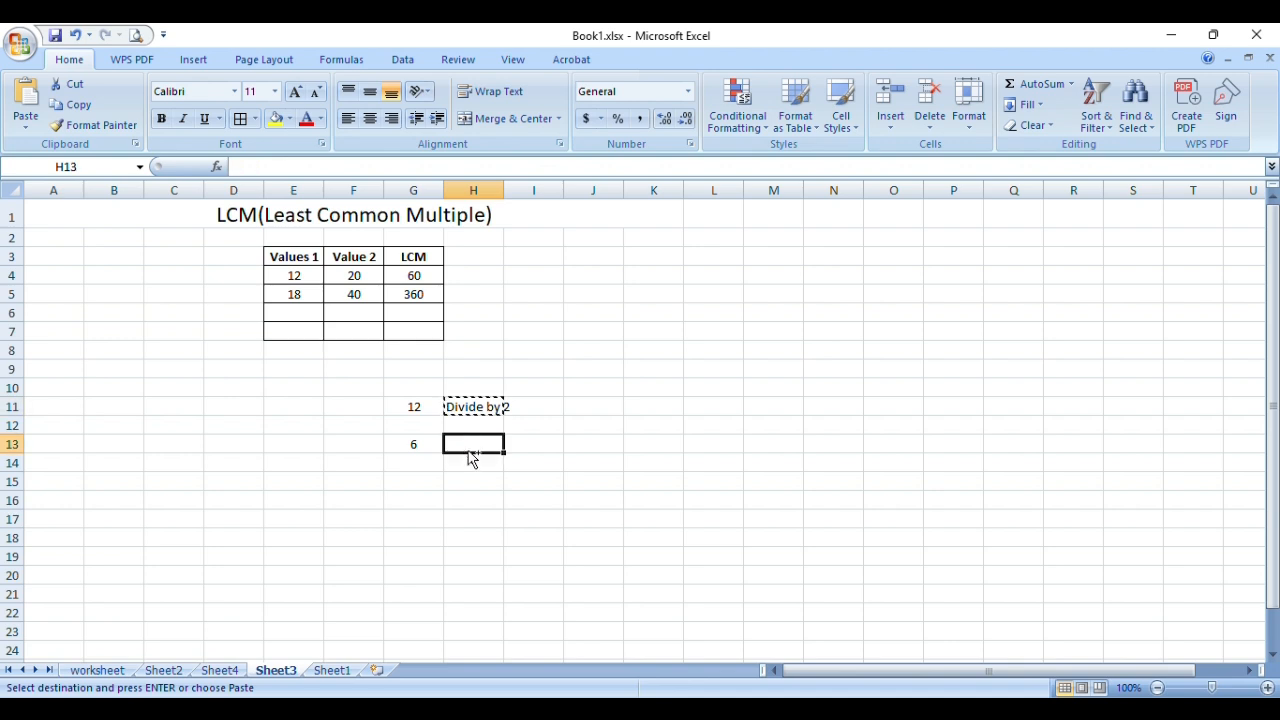
key(ctrl+v)
click(480, 479)
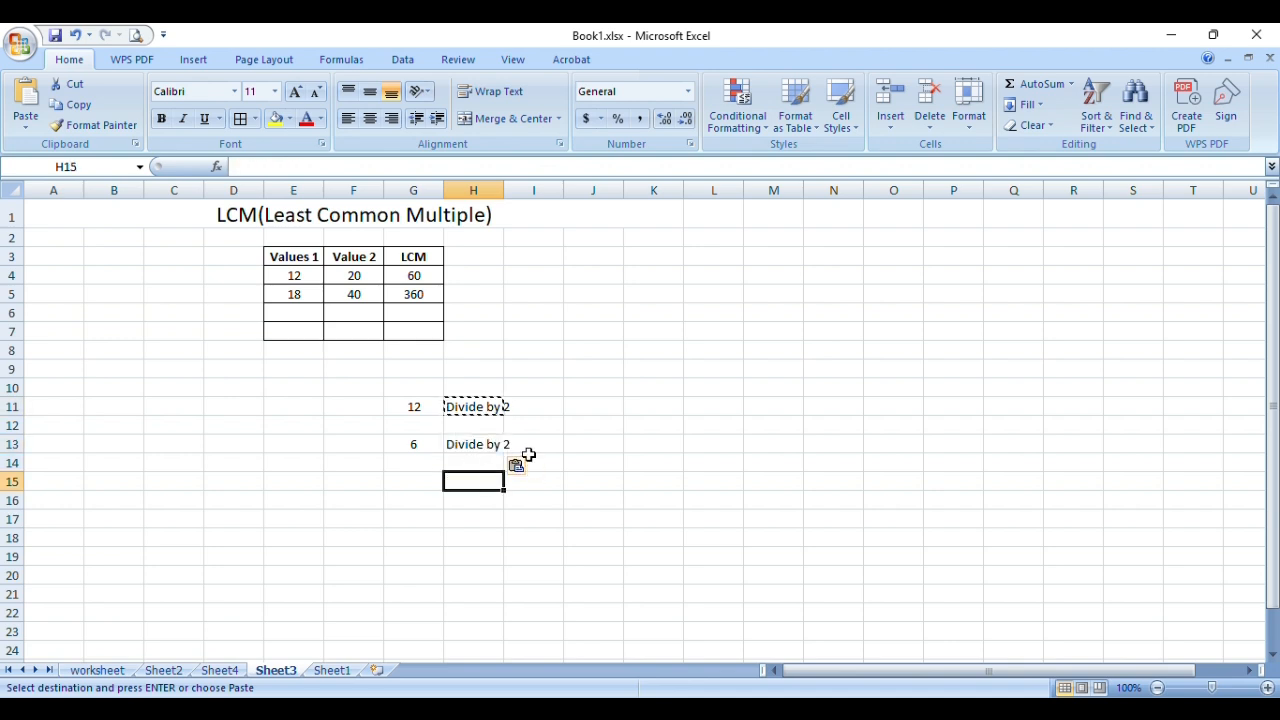
Step: Enter 3 in cell G15 as the next quotient of the factorisation
click(412, 484)
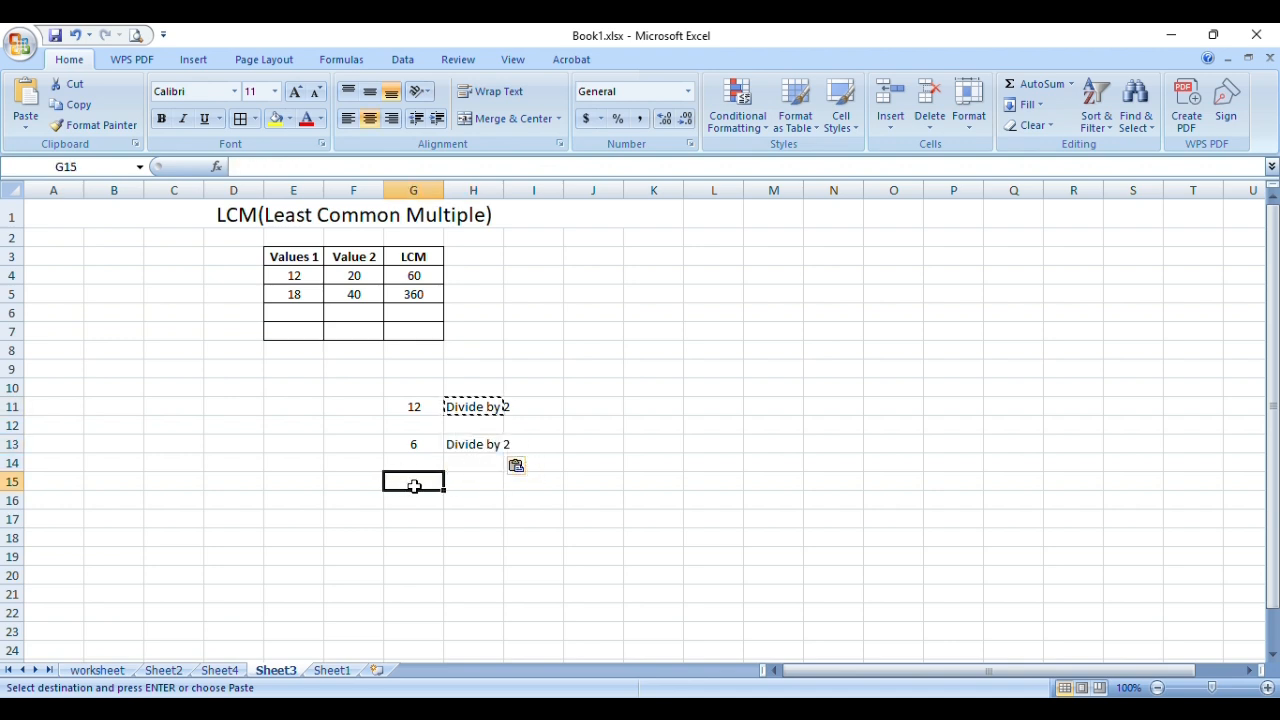
text(3)
click(485, 484)
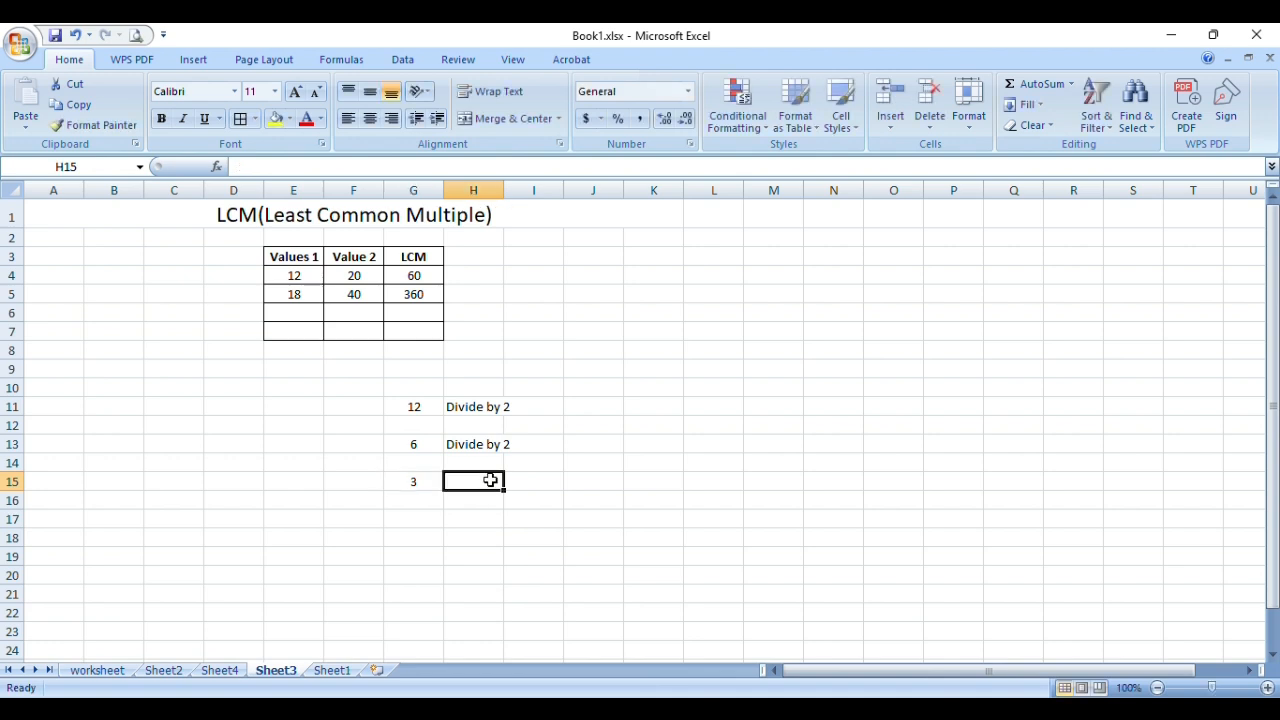
Step: Enter the factorisation 2x2x3 in cell G17, below the quotients of 12
click(430, 527)
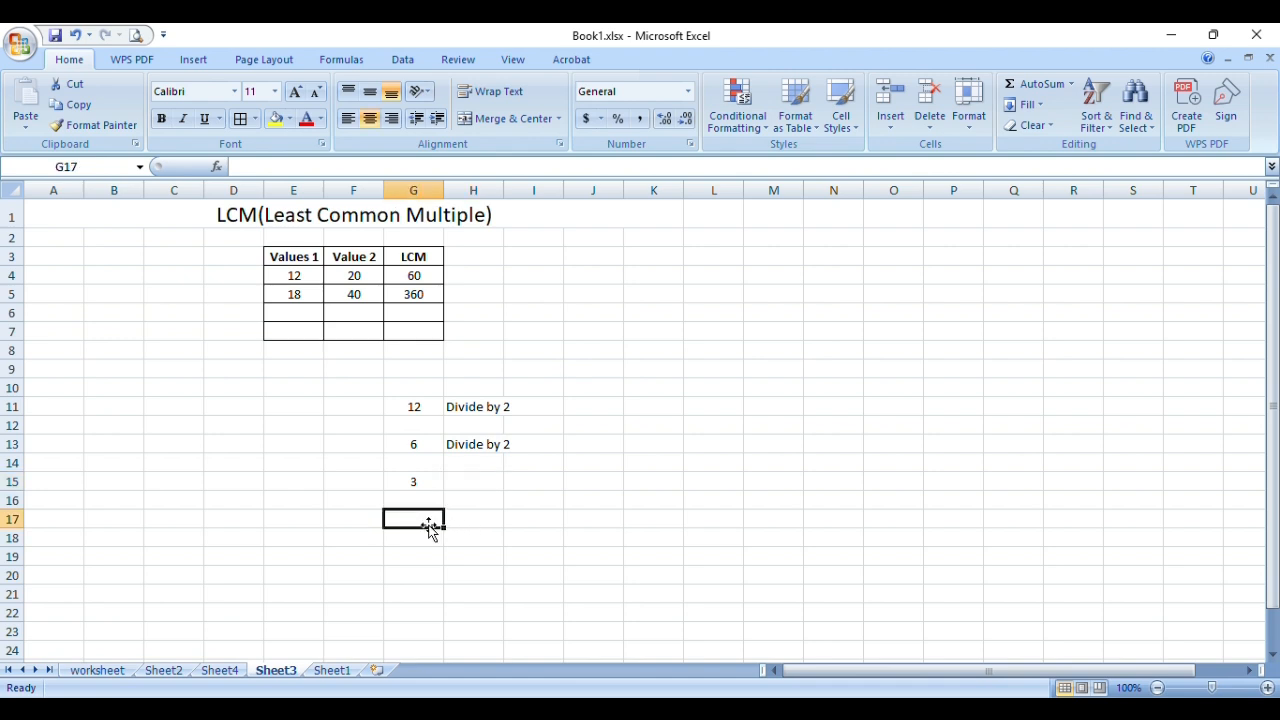
text(2x)
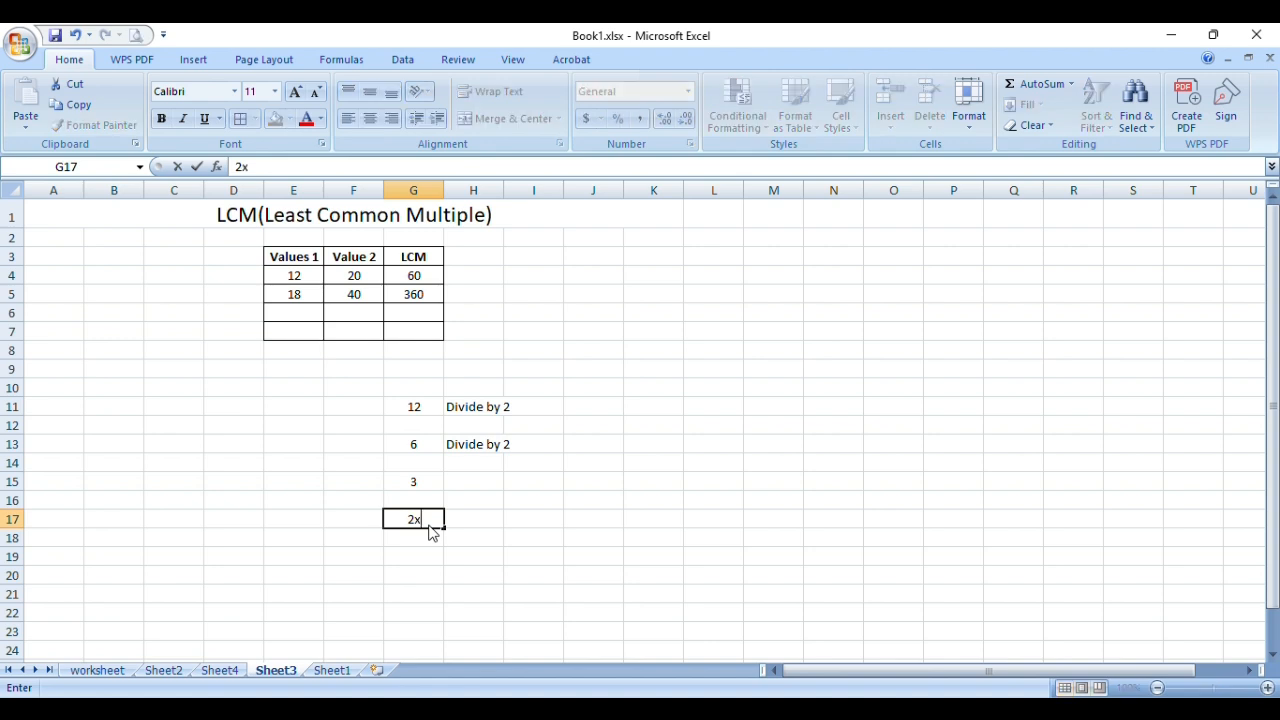
text(2x3)
click(464, 521)
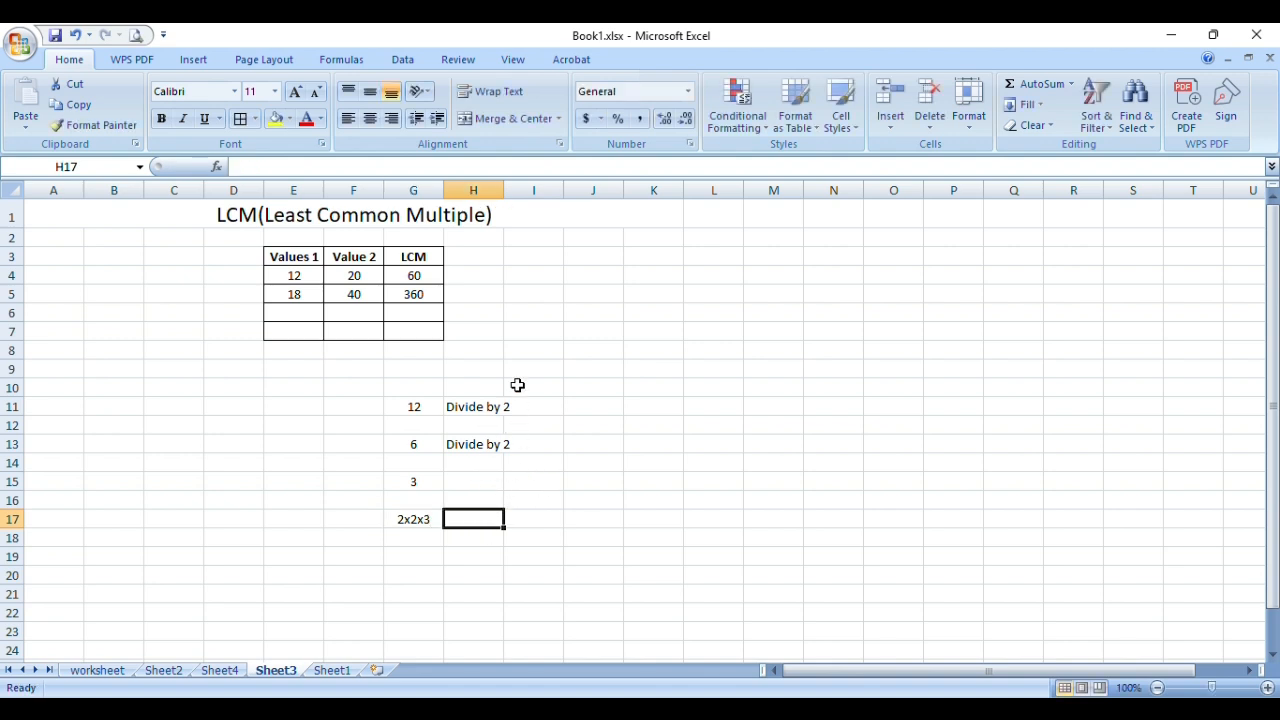
Step: Enter 20 in cell J11 and the note "Divide 2" beside it in K11
click(348, 278)
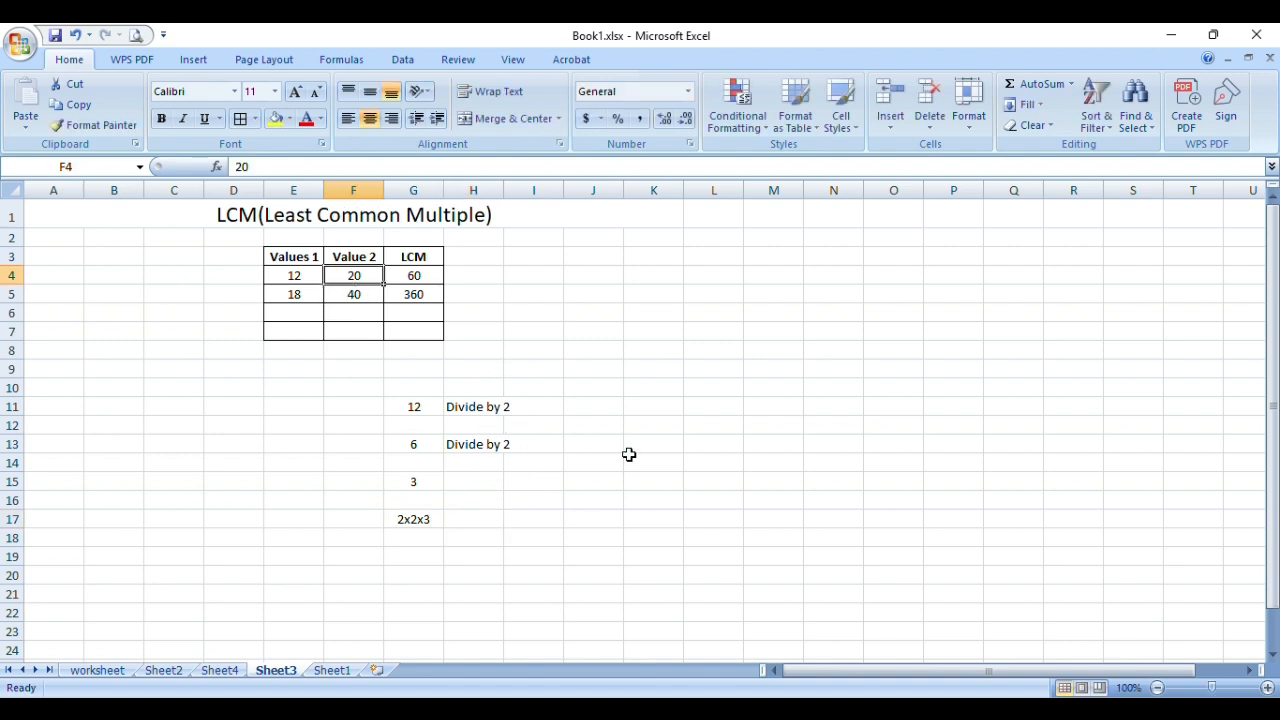
drag(601, 409, 590, 525)
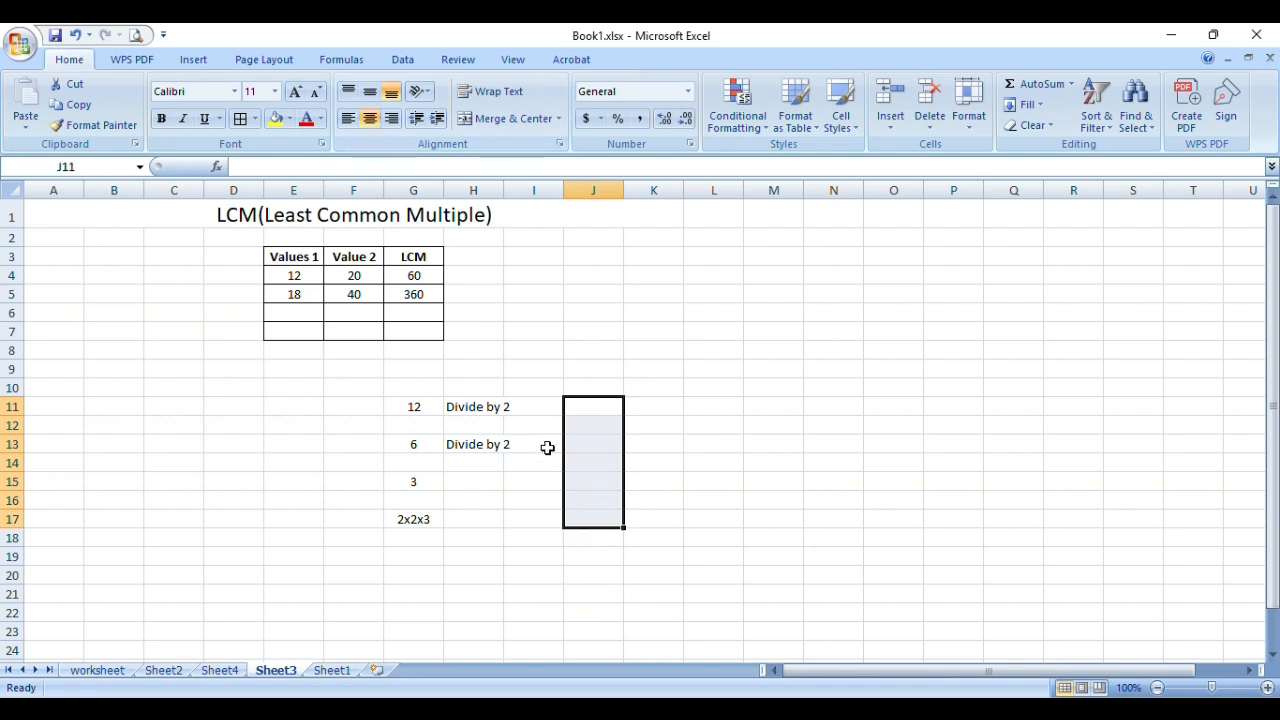
click(582, 408)
text(20)
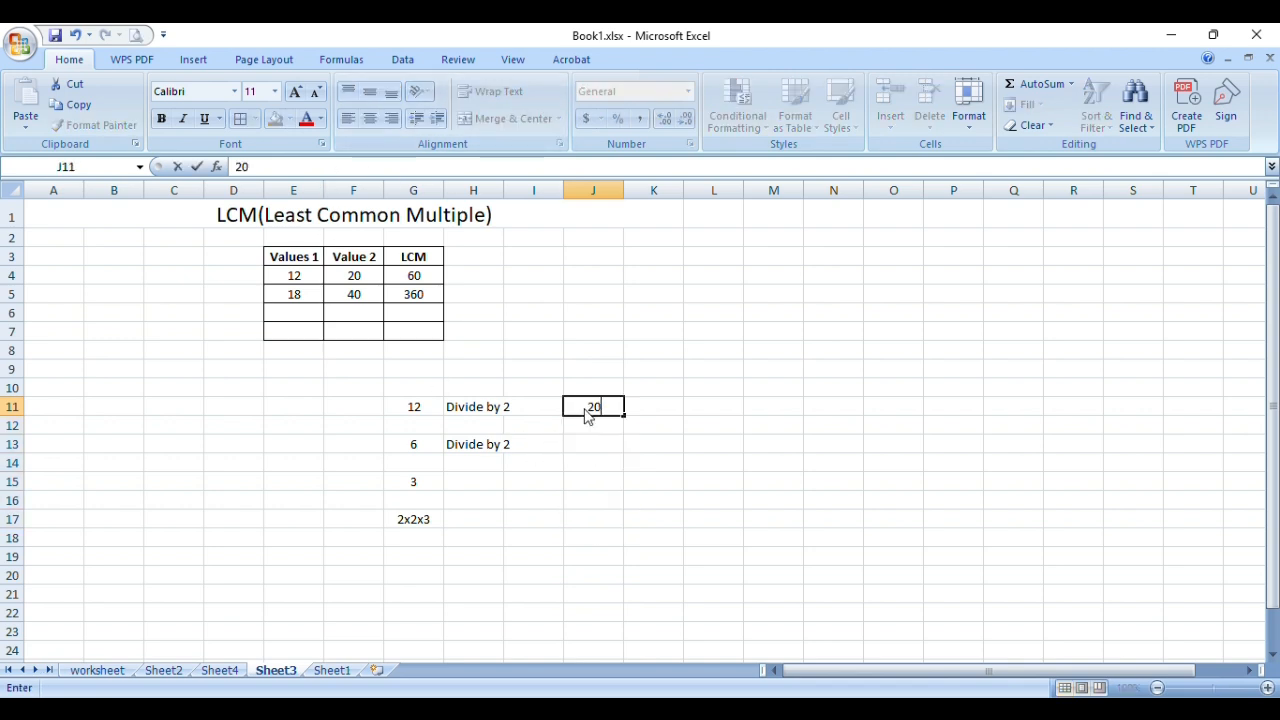
click(657, 410)
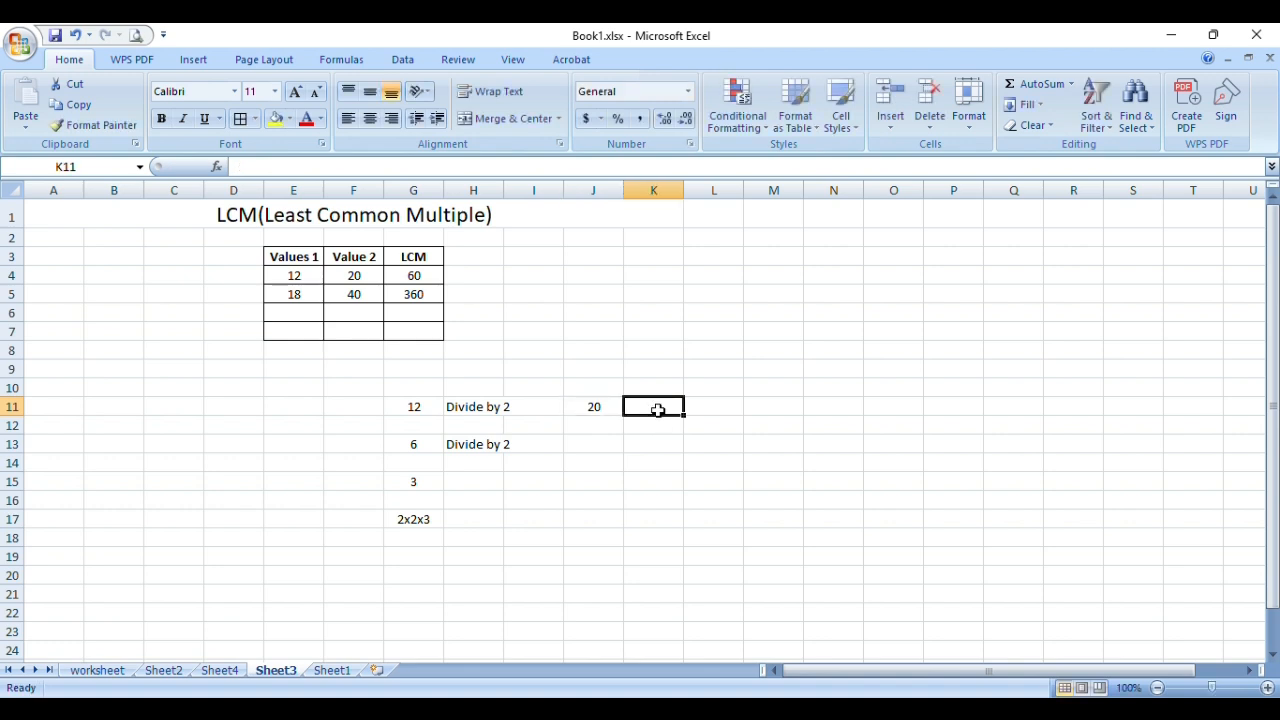
text(Div)
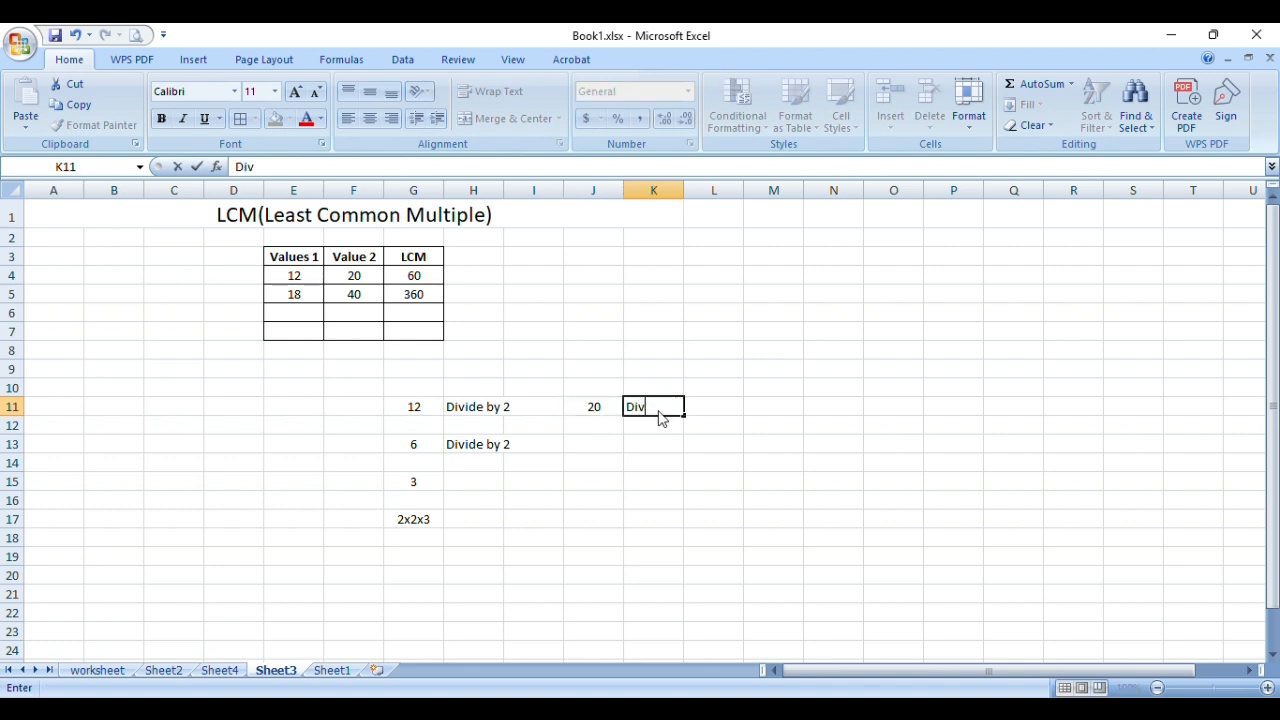
text(ide)
text(2)
Step: Enter 10 in cell J13 and copy the "Divide 2" note from K11 to K13
click(586, 452)
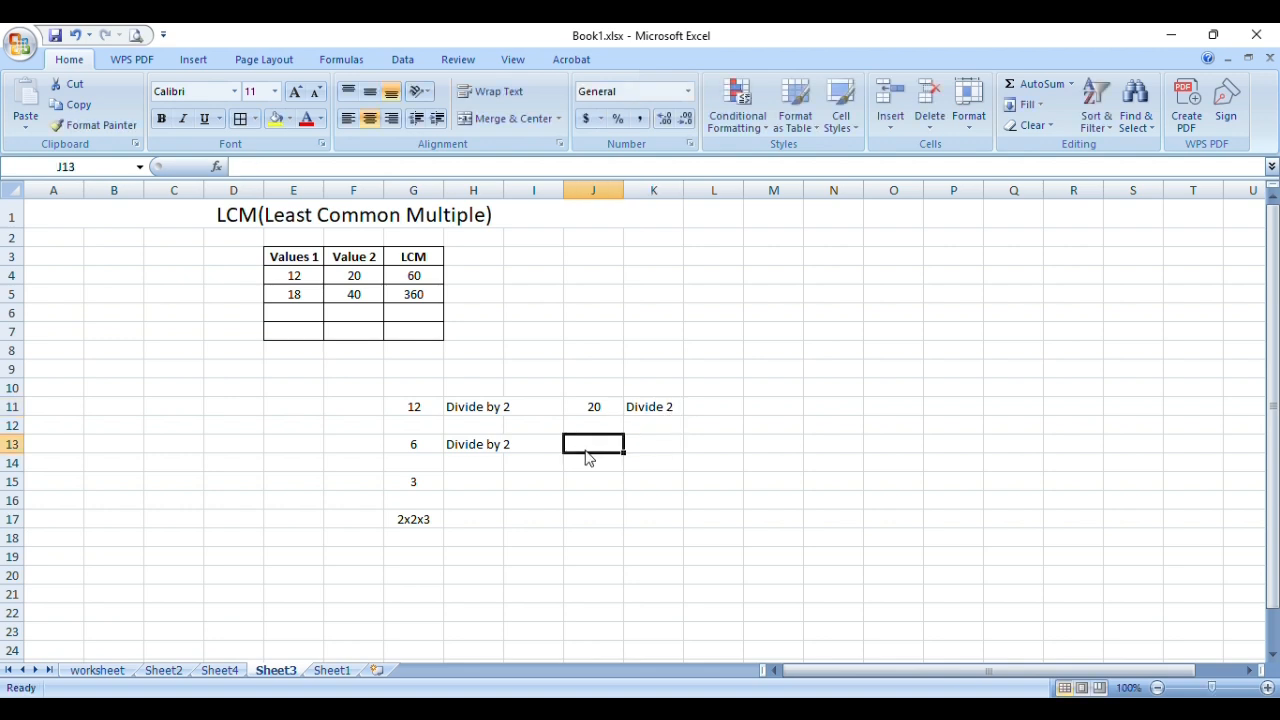
text(10)
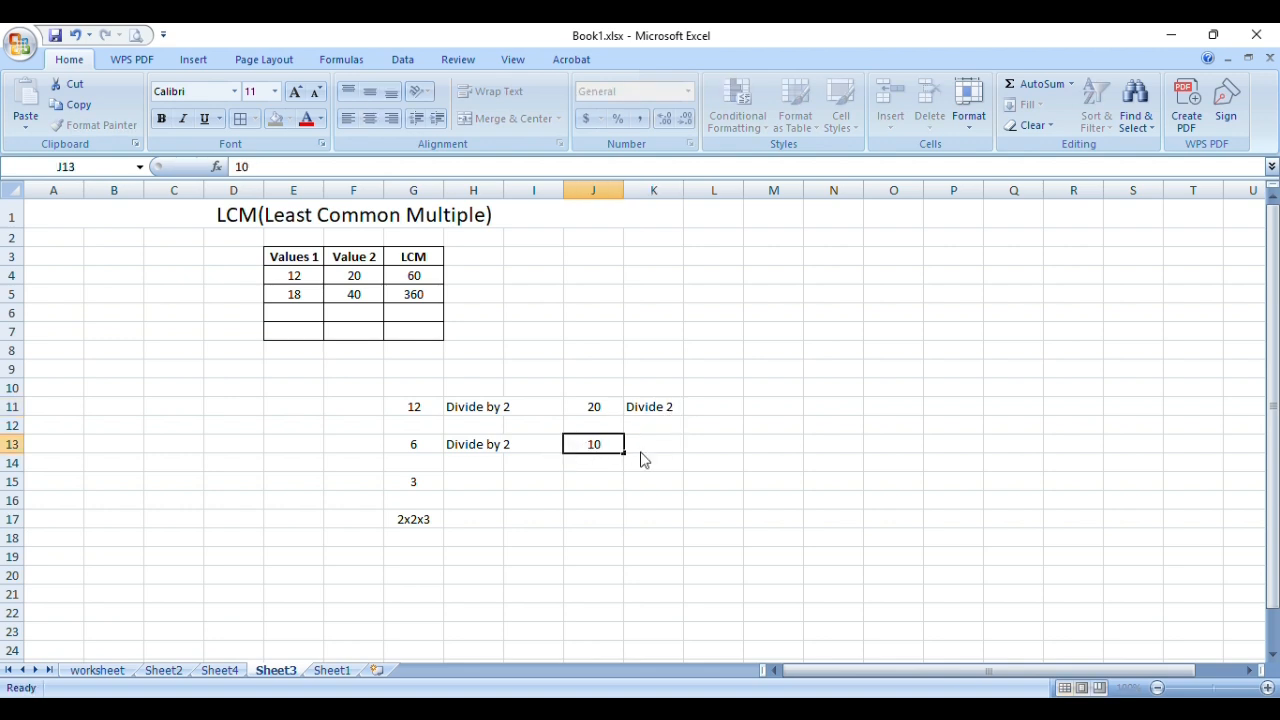
click(642, 450)
click(656, 409)
key(ctrl+c)
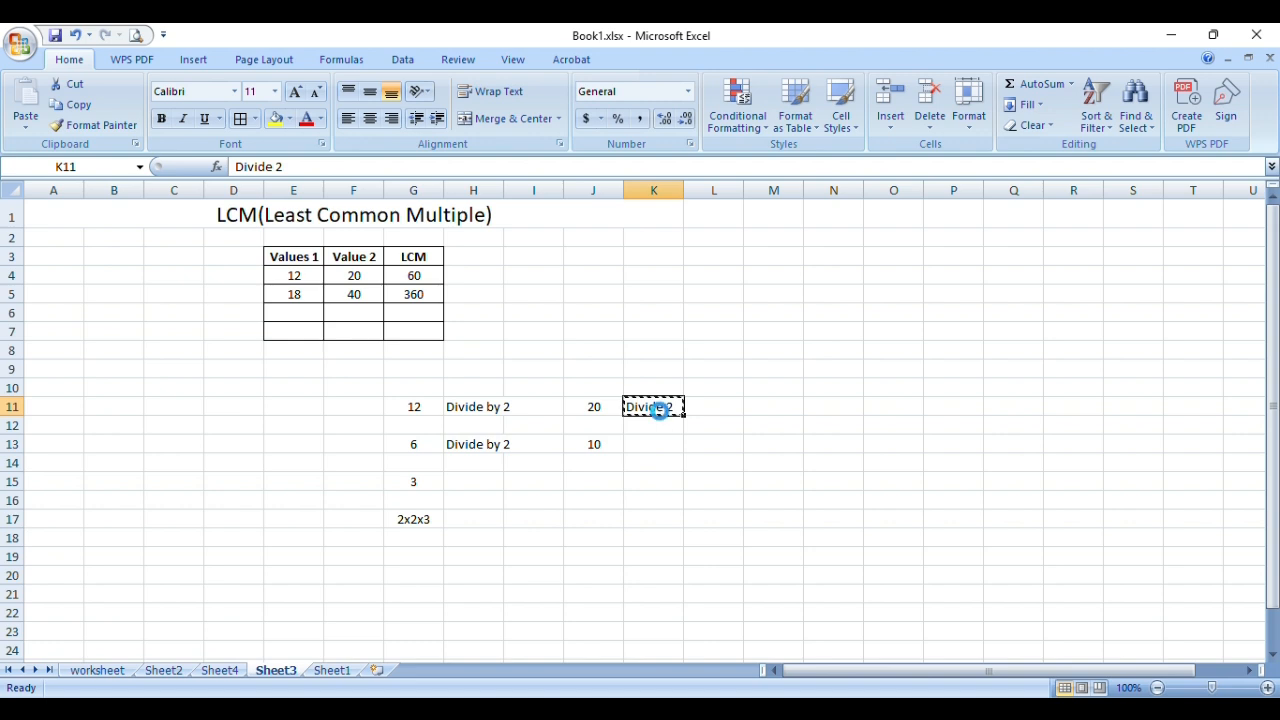
click(650, 446)
key(ctrl+v)
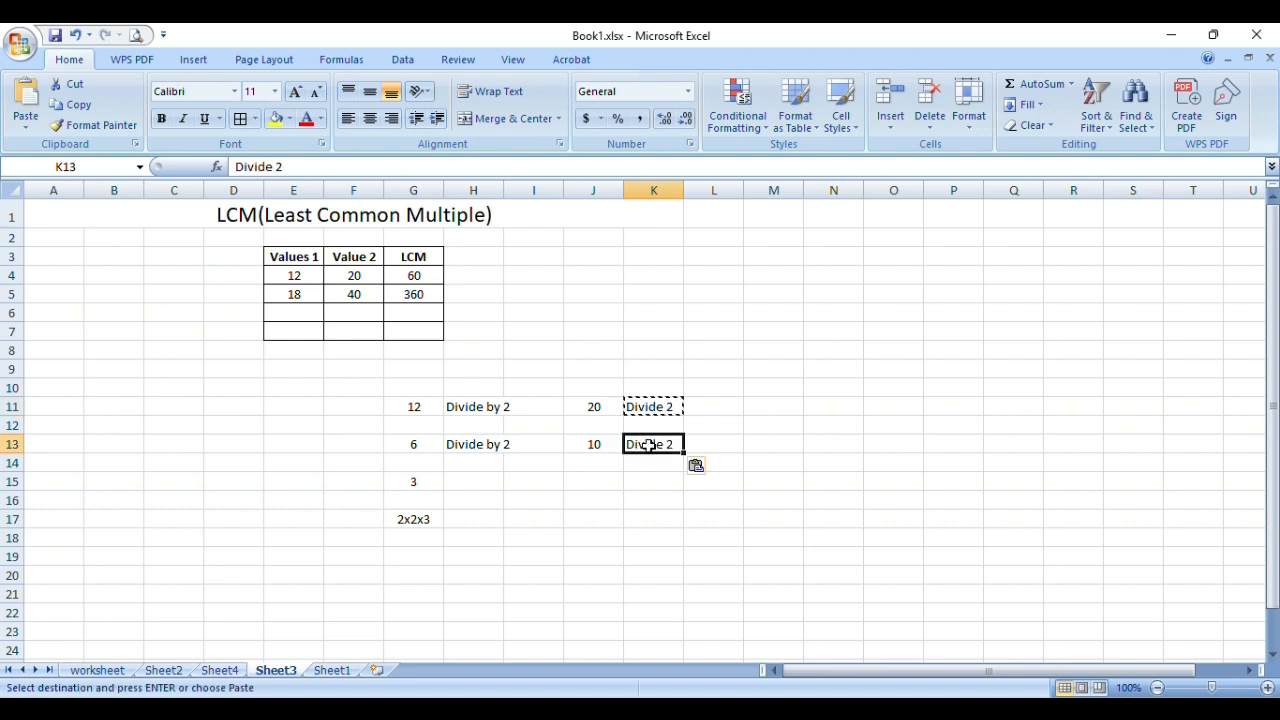
Step: Enter the last quotient 5 in cell J15 and the factorisation 2x2x5 in J17
click(606, 488)
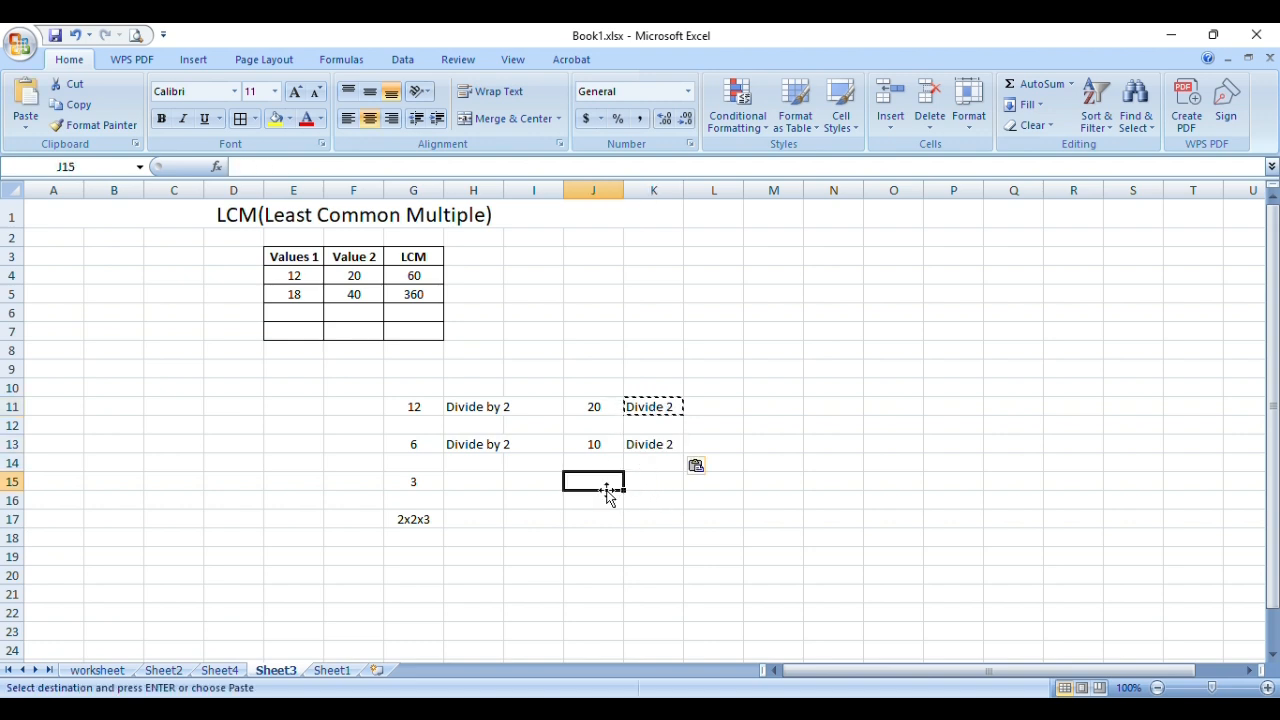
text(5)
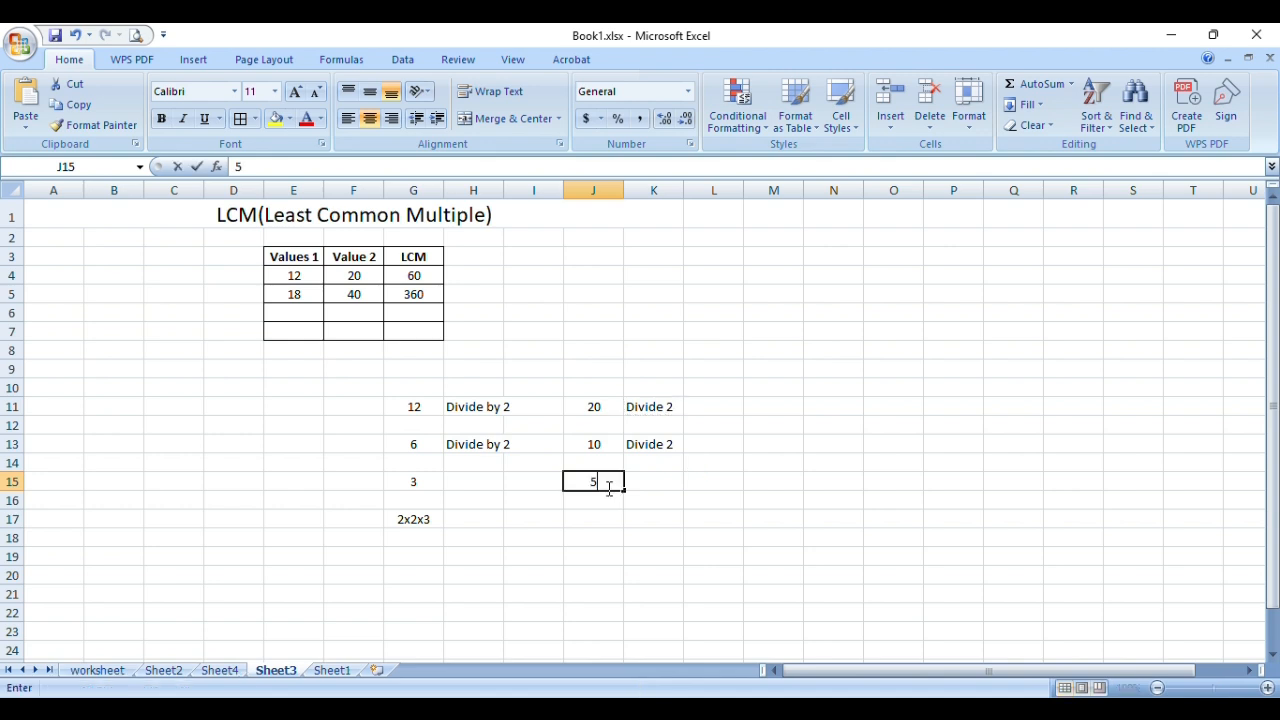
click(647, 491)
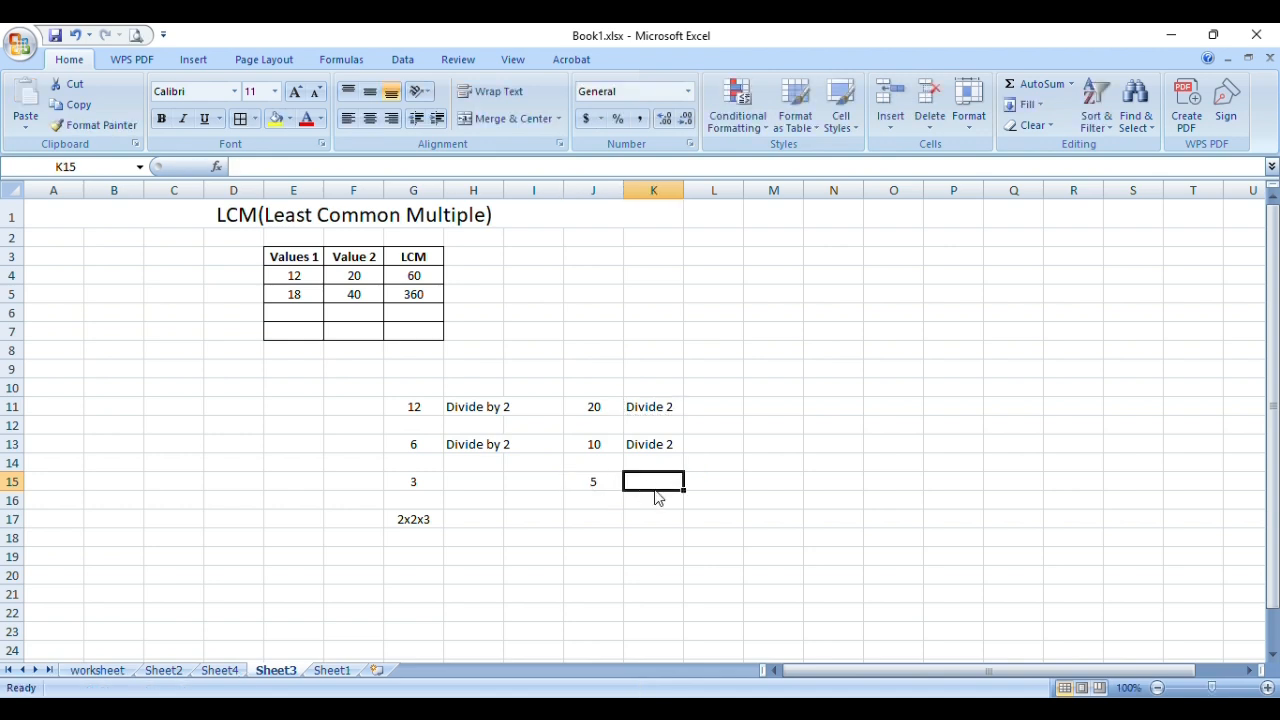
click(607, 539)
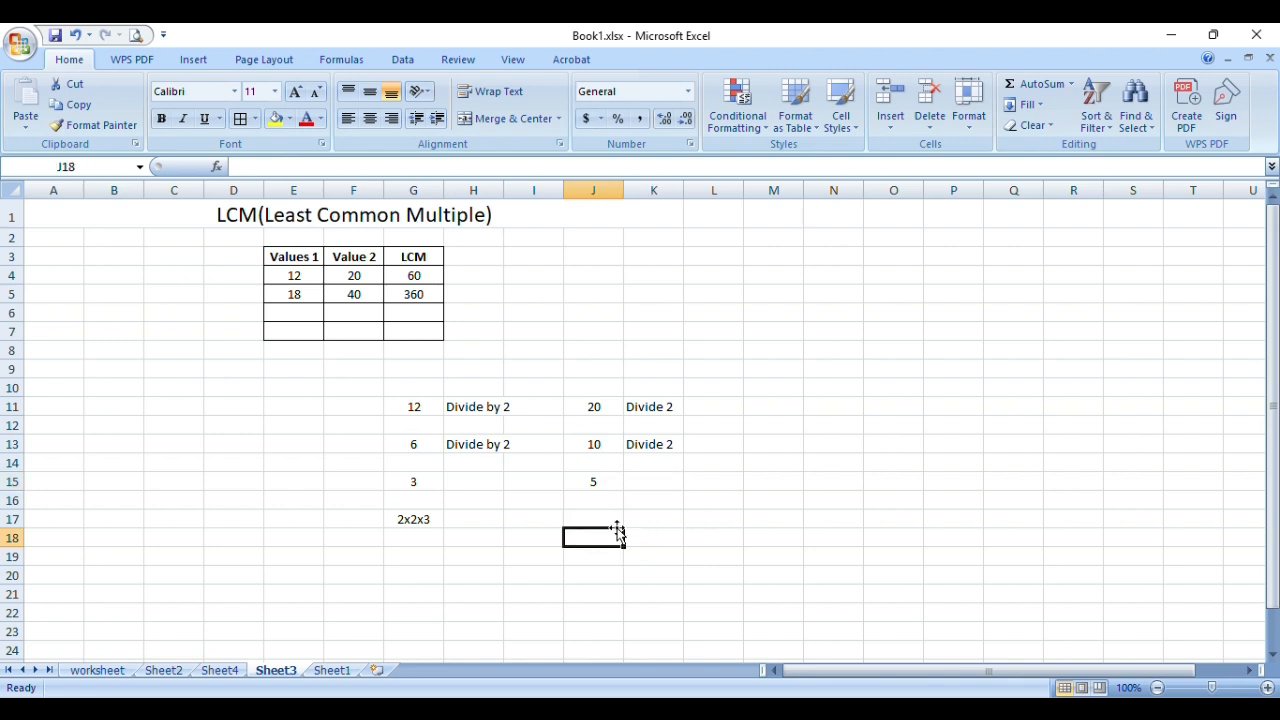
click(620, 531)
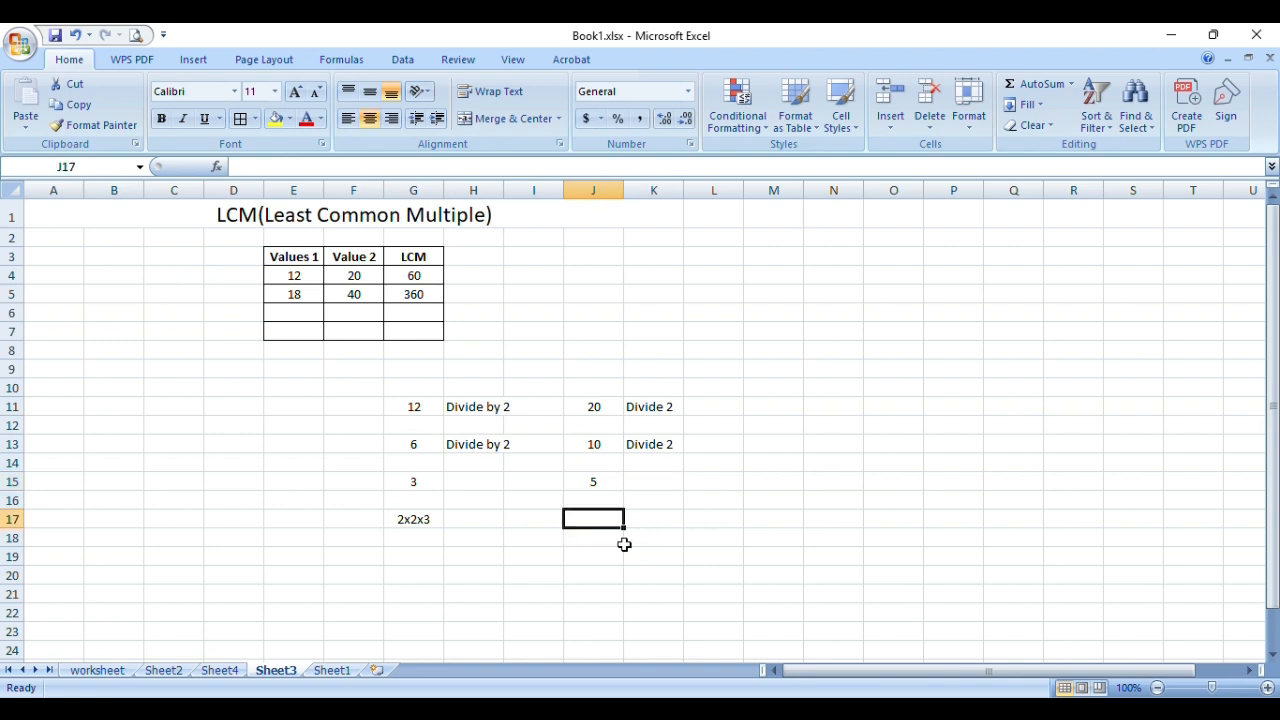
text(2x2)
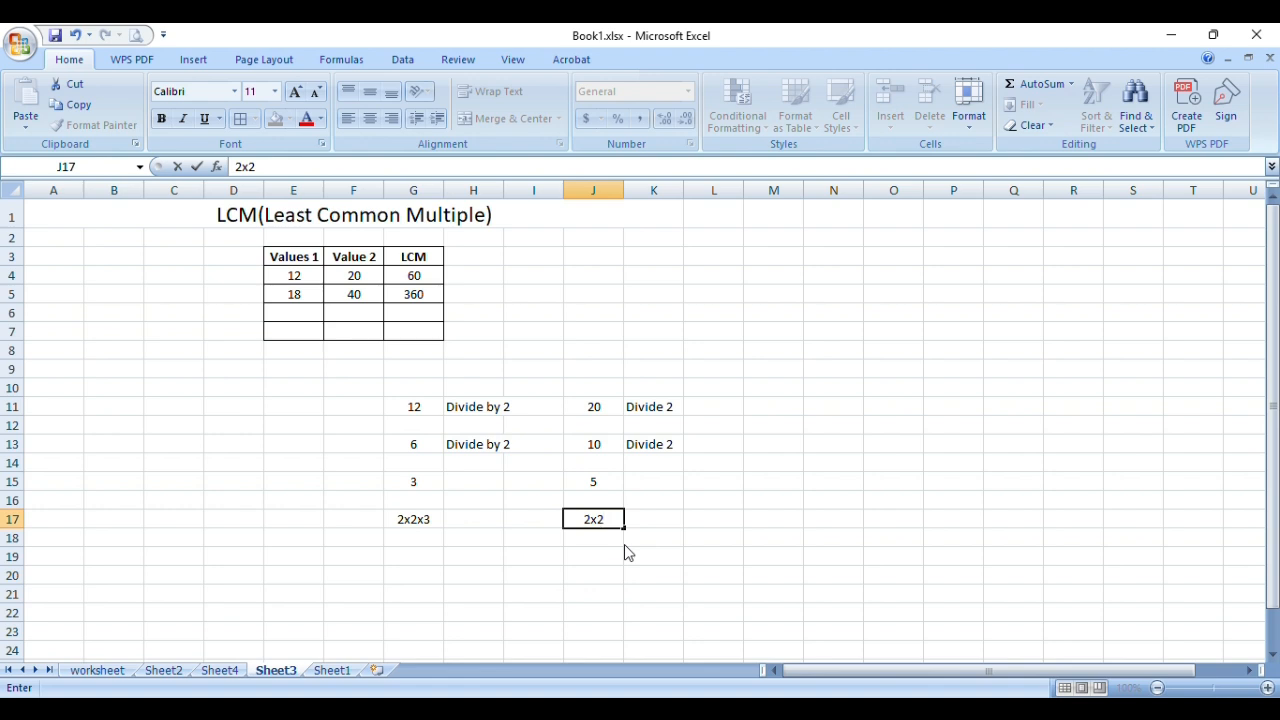
text(x5)
Step: Enter 2x3 in cell H17 beside the factorisation of 12 and its product 6 in H19
click(487, 522)
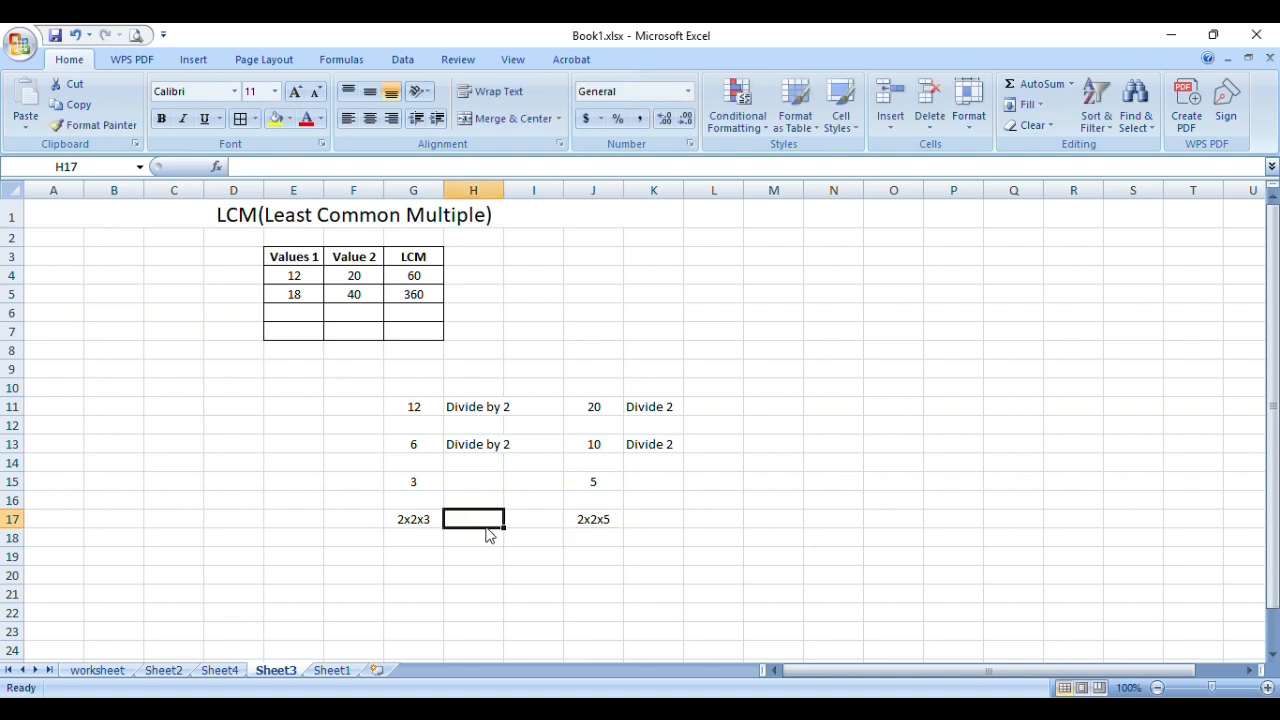
text(2x)
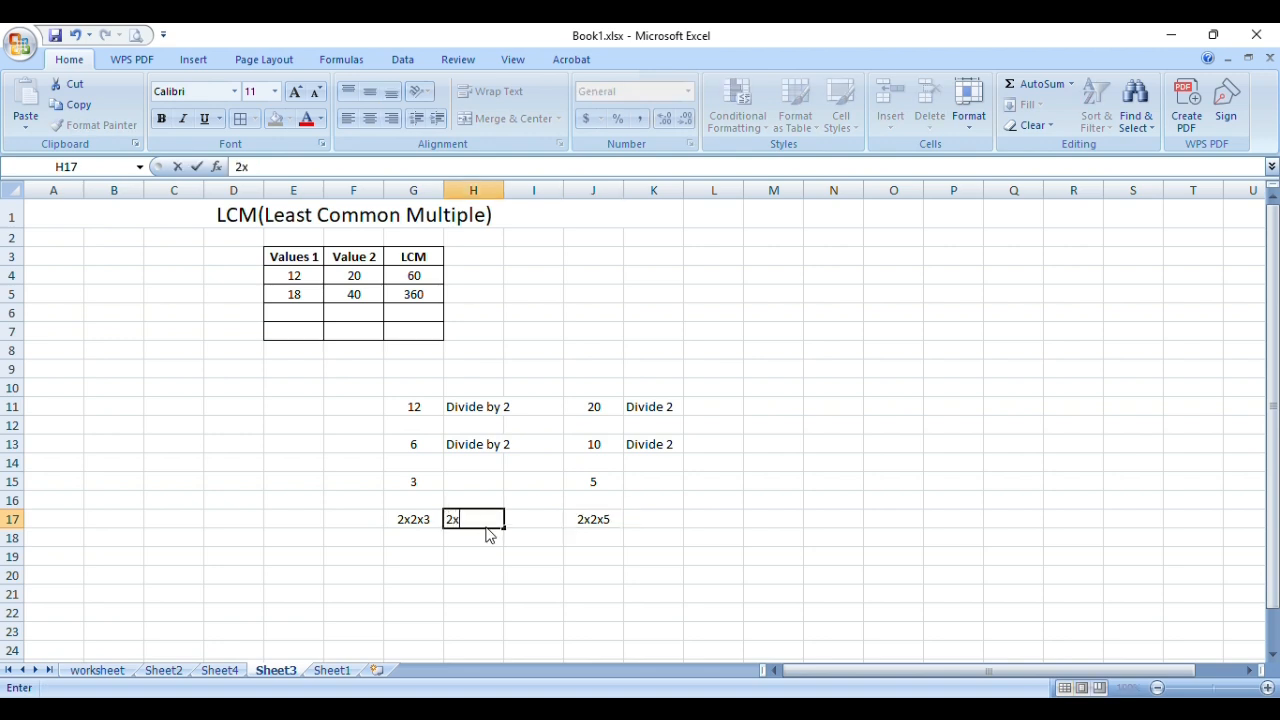
text(3)
click(473, 561)
text(6)
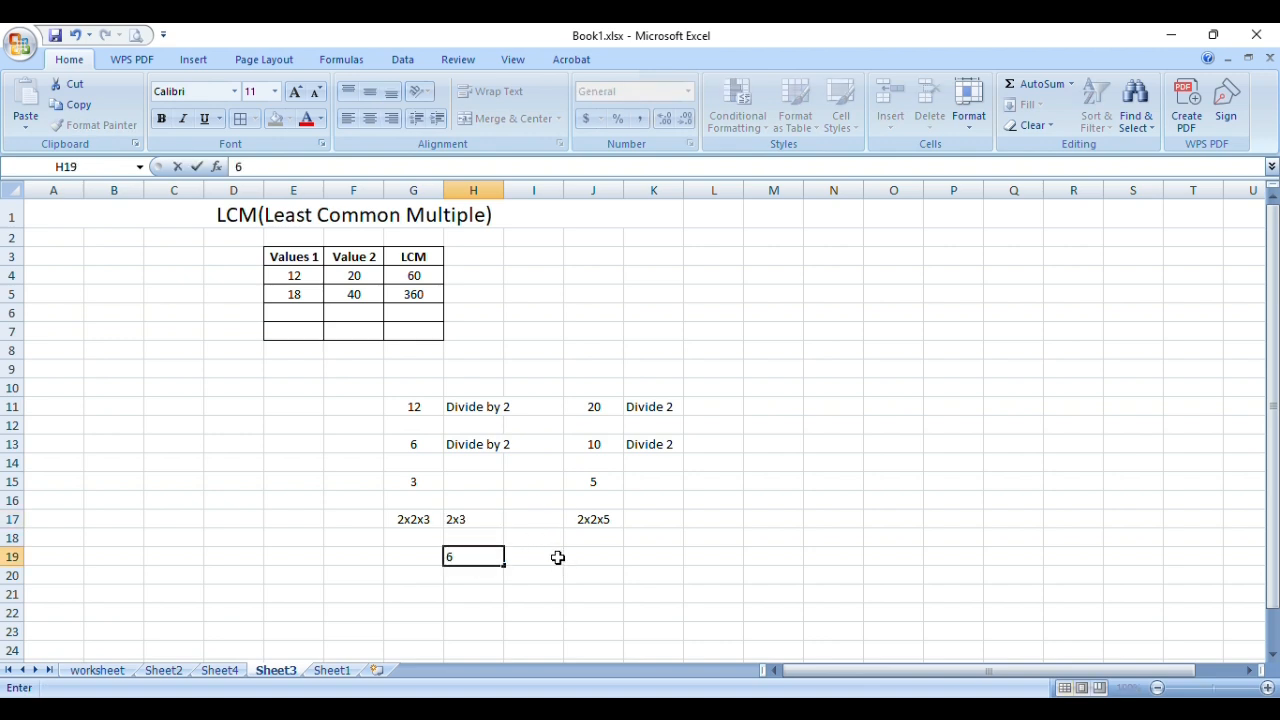
Step: Enter 2x5 in cell K17 beside the factorisation of 20 and its product 10 in K19
click(644, 520)
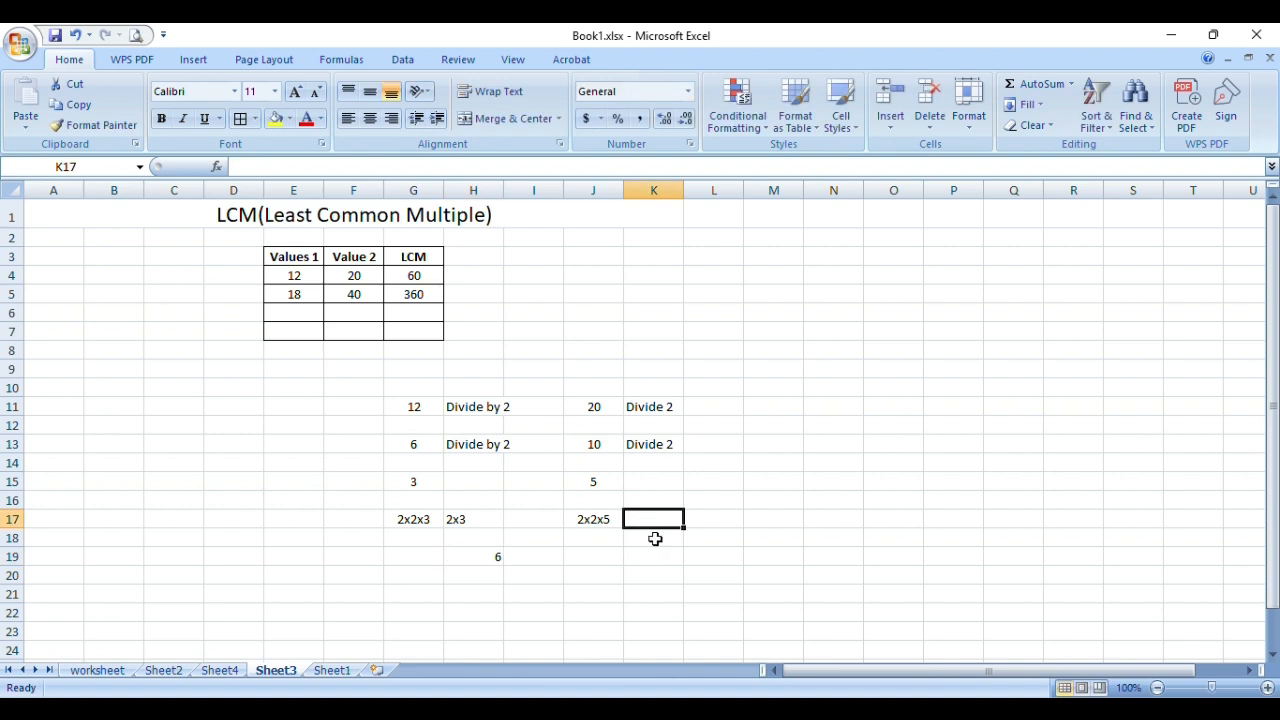
text(2x5)
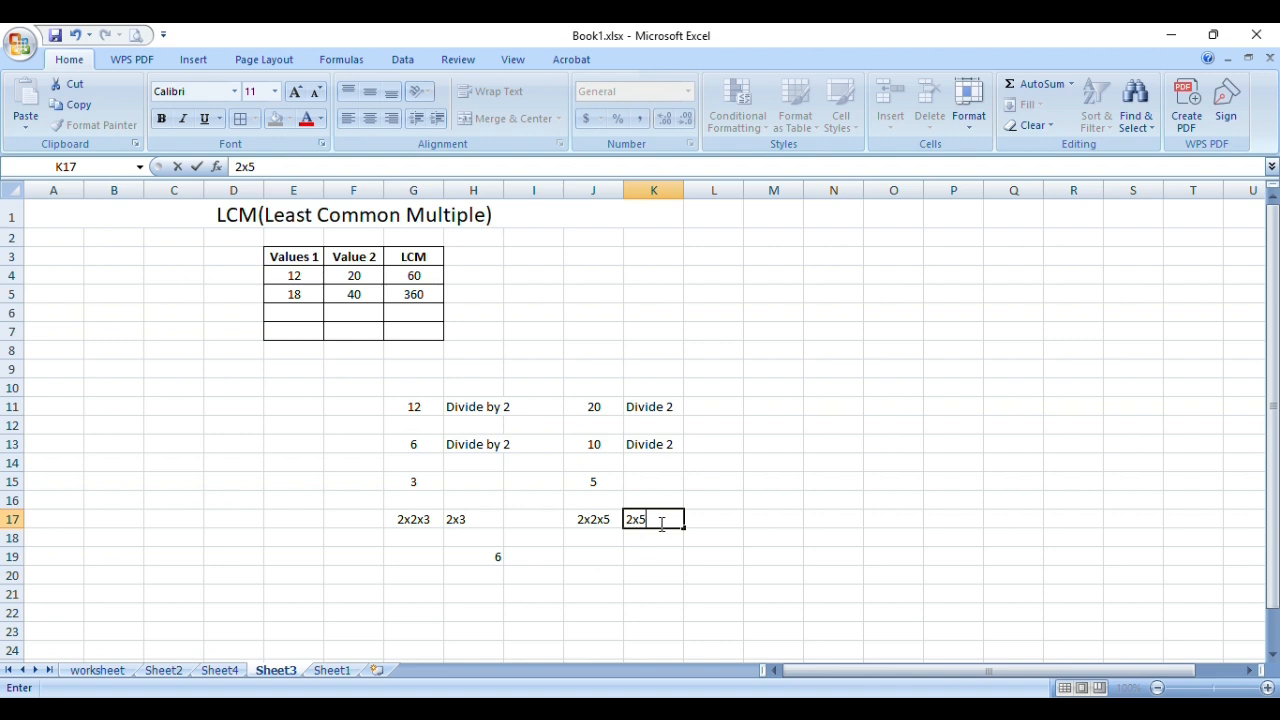
click(650, 557)
text(10)
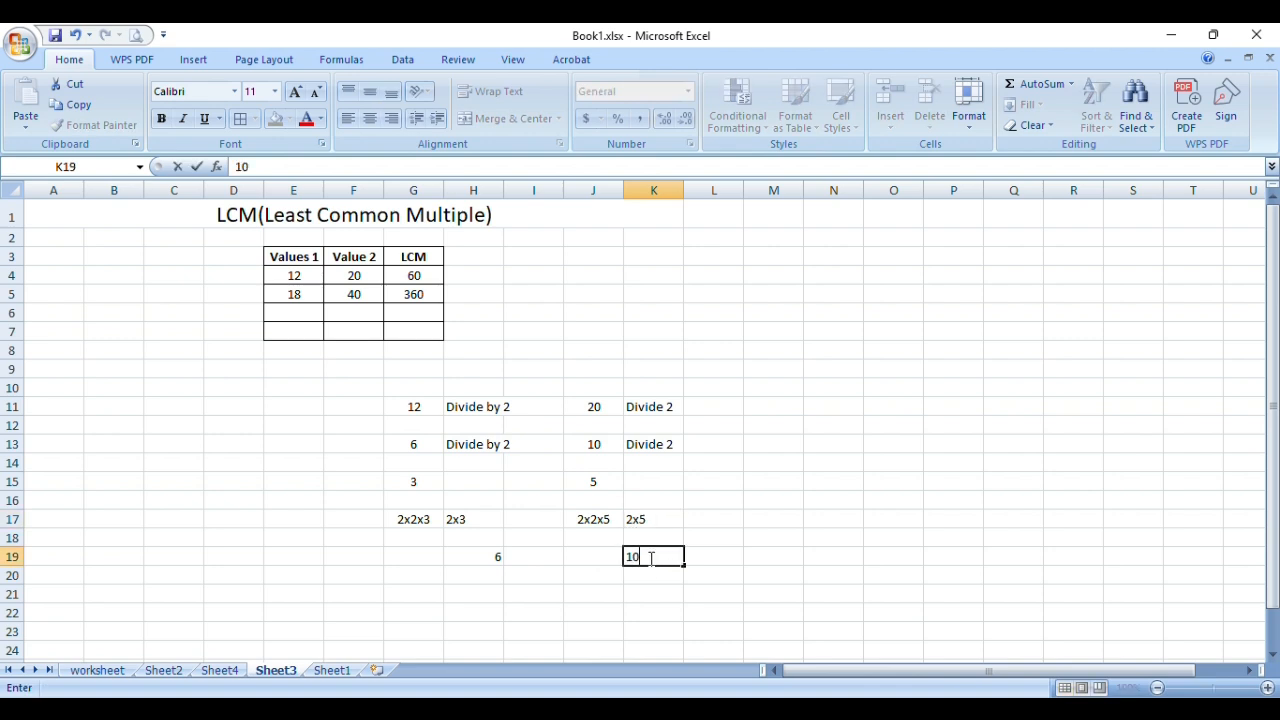
Step: Enter the final multiplication 6x10 in cell I21 and its result 60 in J21
click(533, 593)
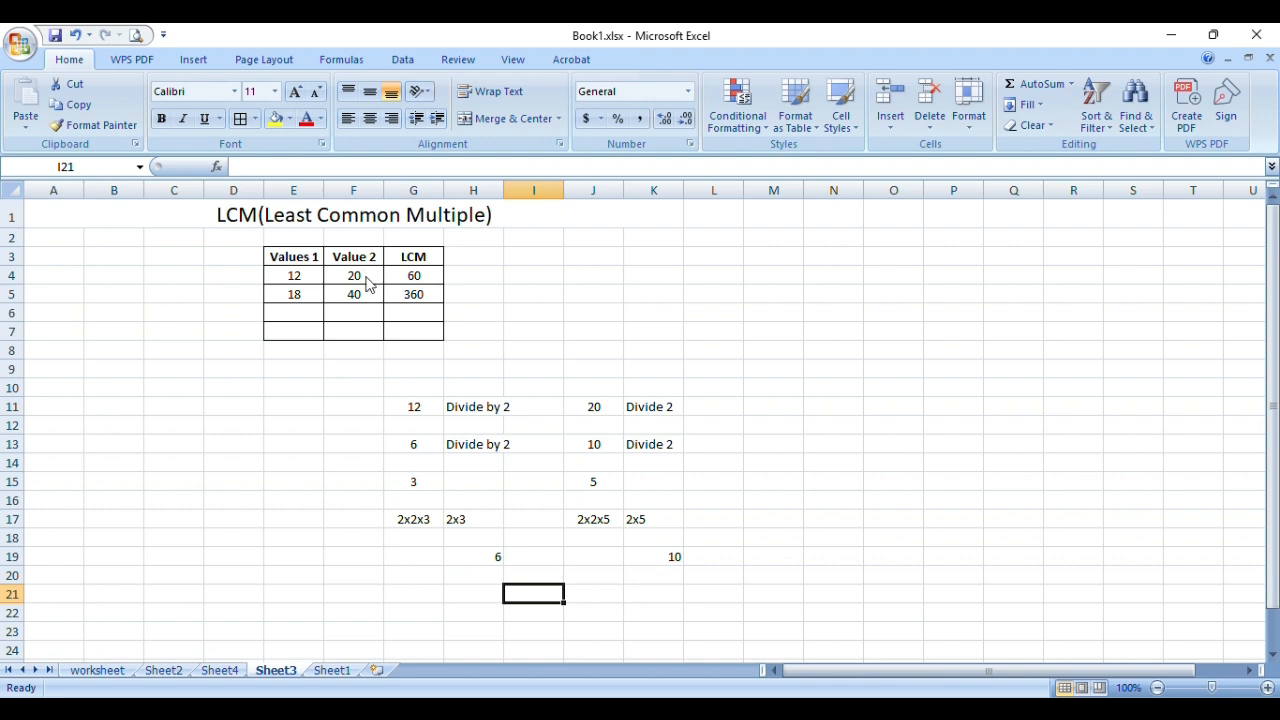
click(306, 279)
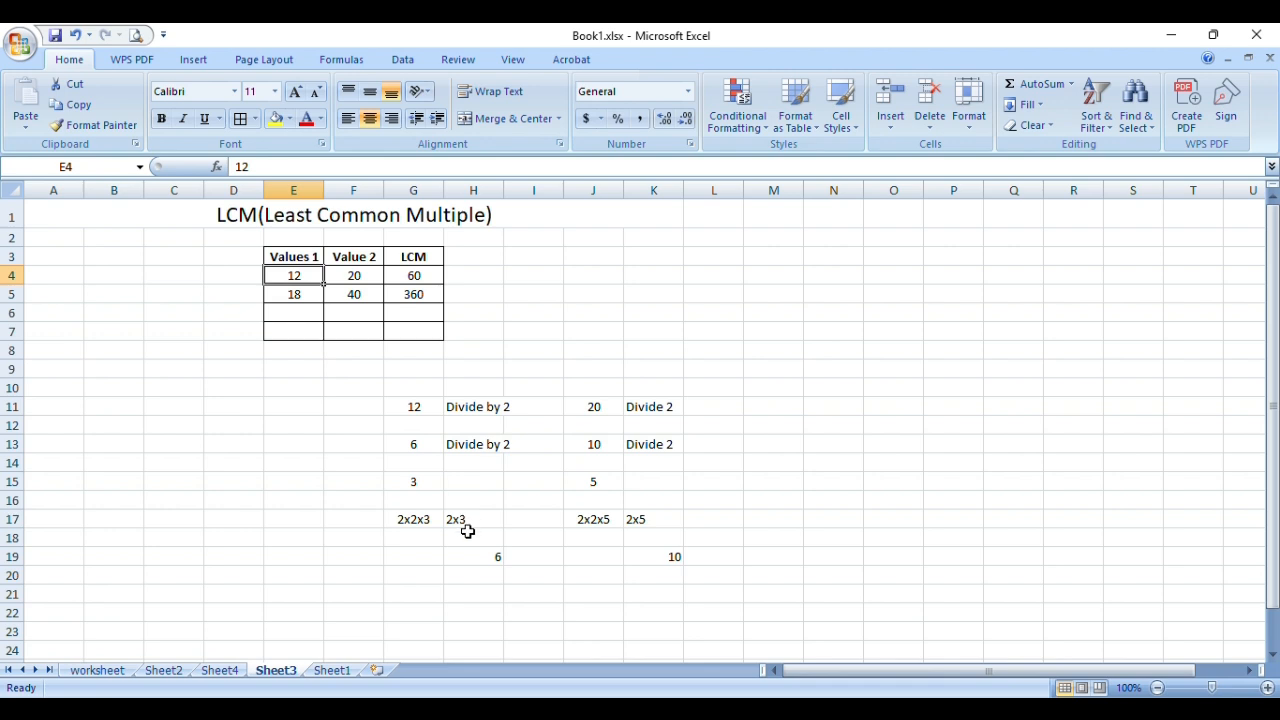
click(368, 273)
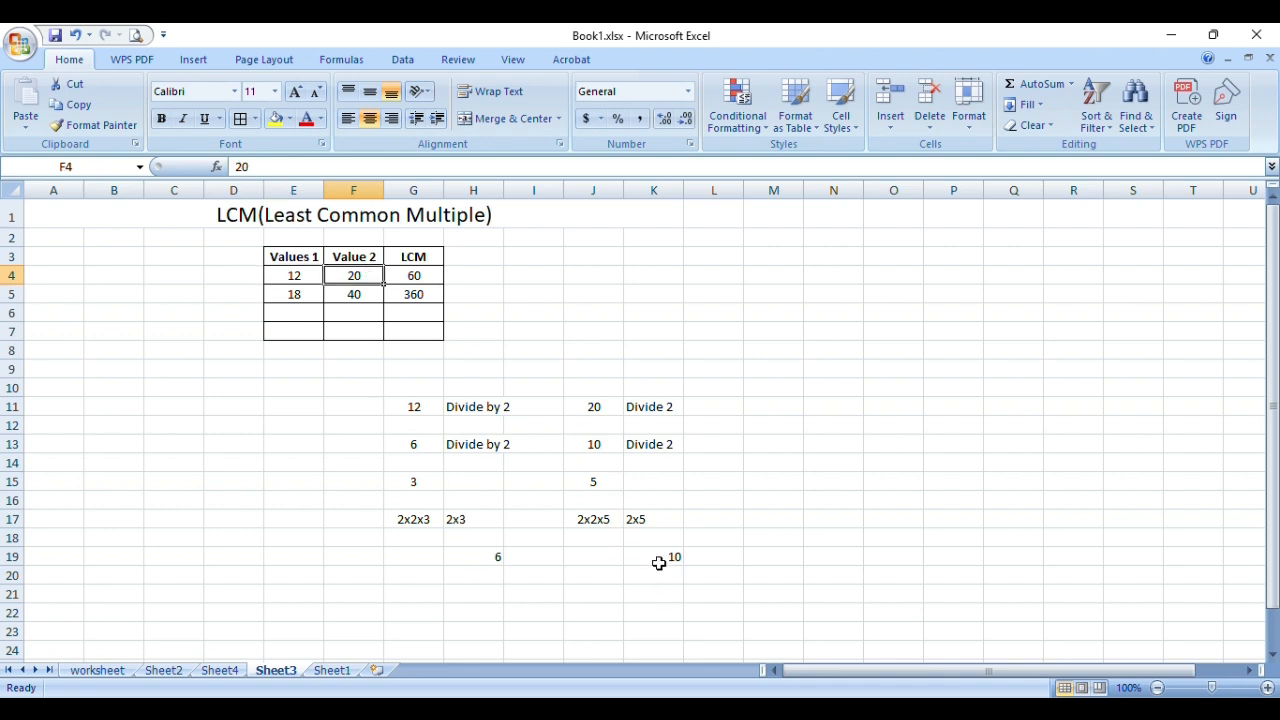
click(553, 598)
text(6)
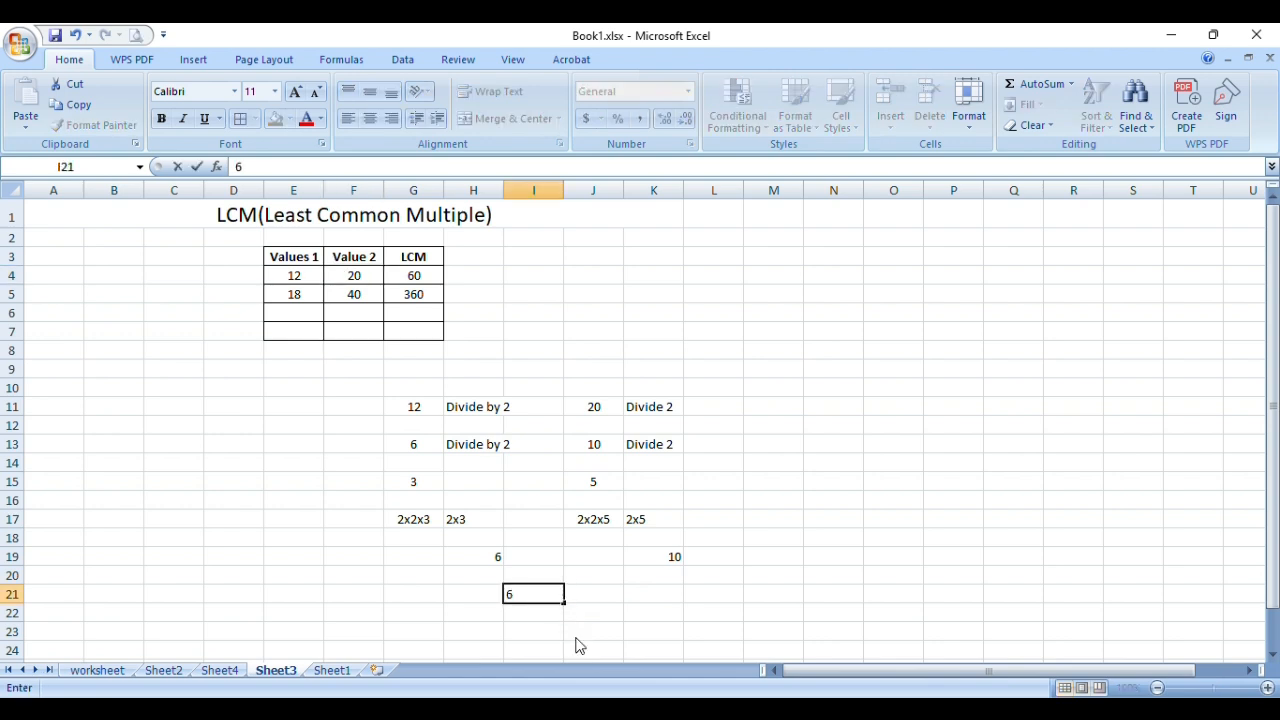
text(x10)
click(589, 604)
text(60)
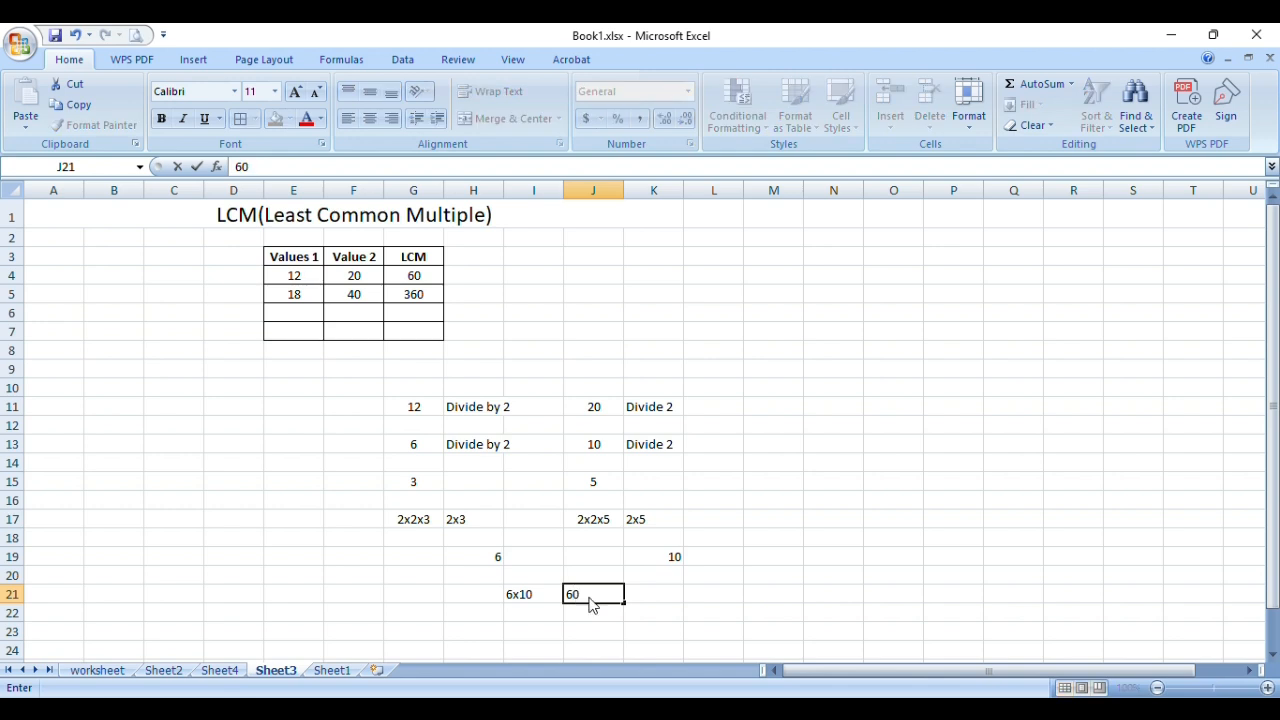
click(660, 600)
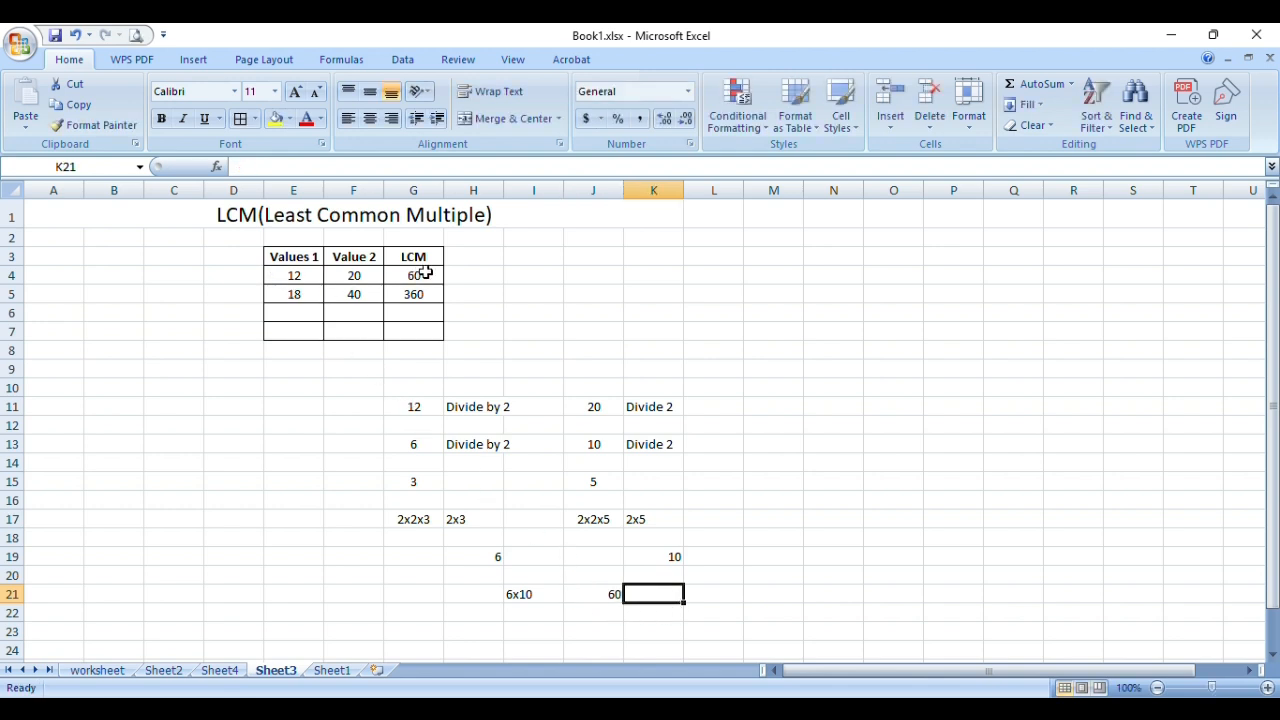
click(580, 598)
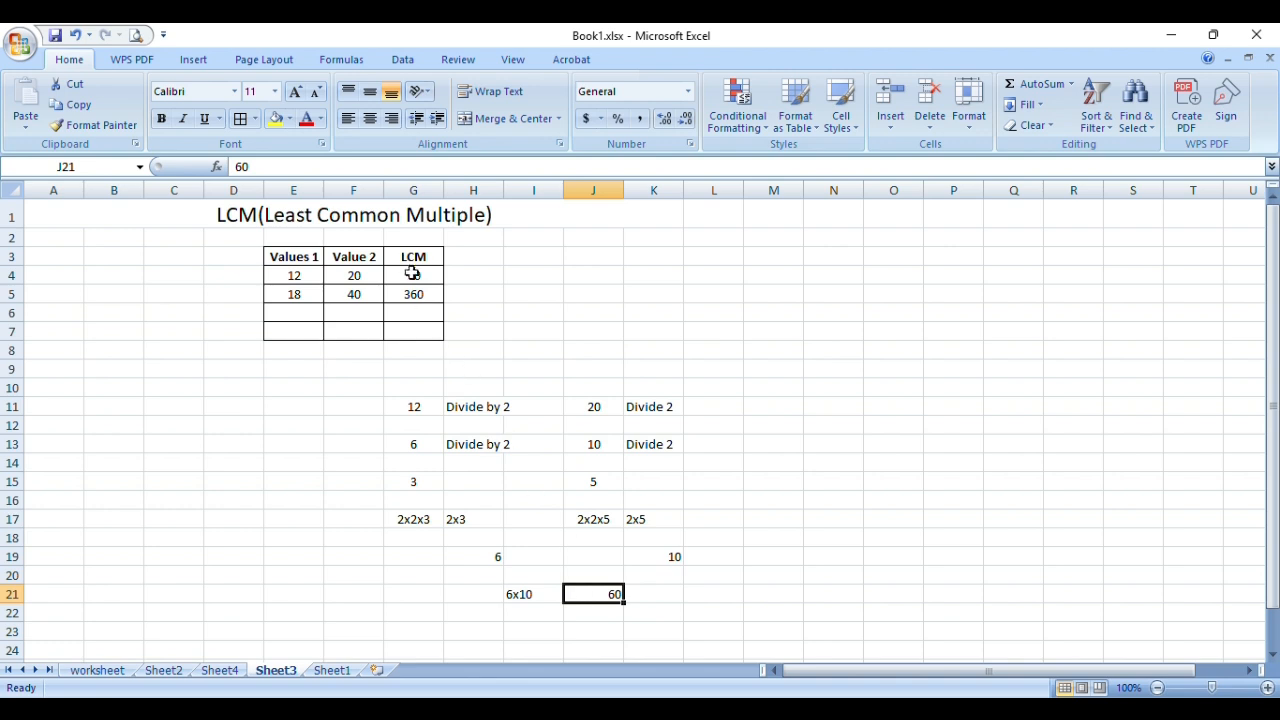
Step: Apply all borders to the manual calculation range F10:L23
drag(374, 386, 740, 636)
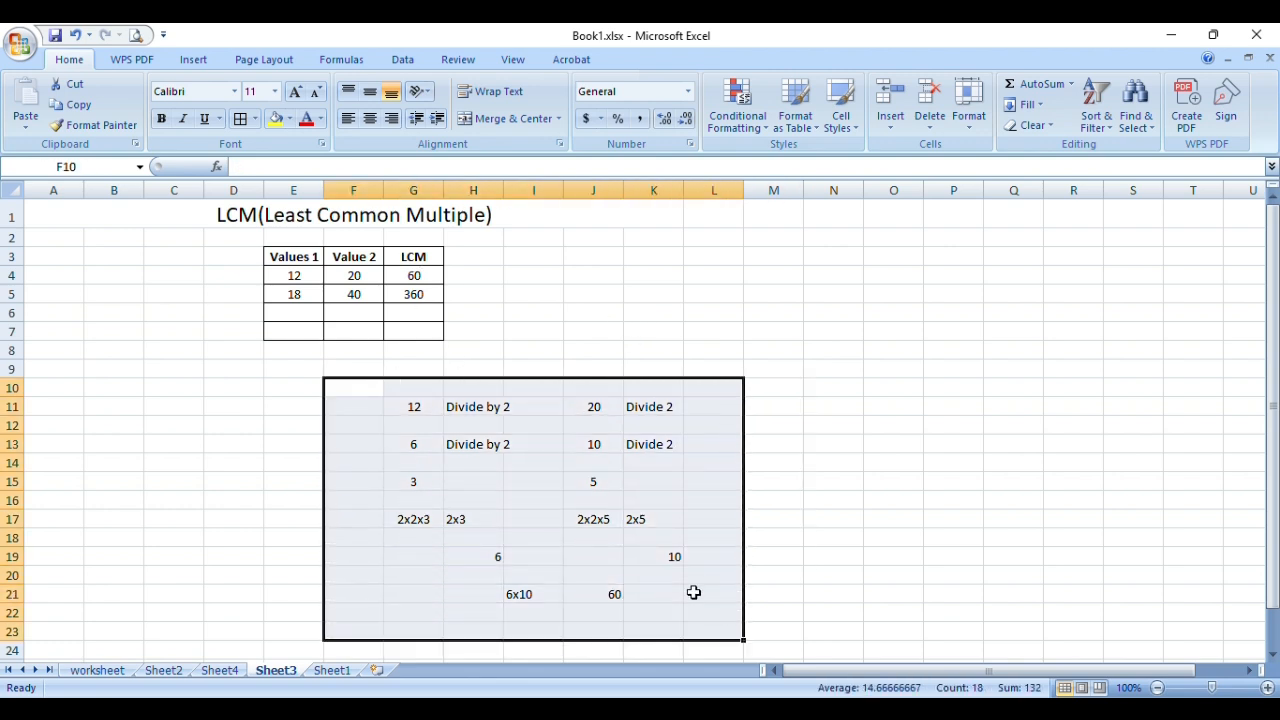
click(240, 119)
click(830, 424)
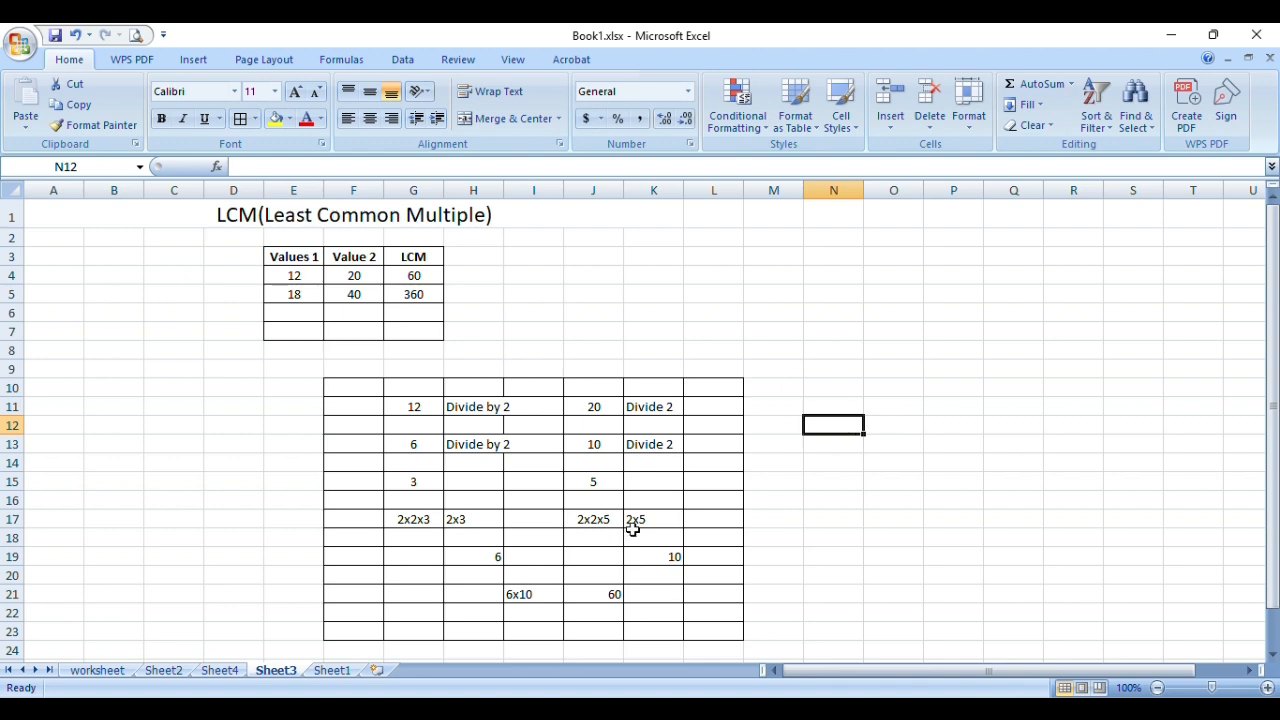
Step: Check the LCM result in cell G4 and switch to the Sheet1 worksheet
click(422, 275)
click(567, 289)
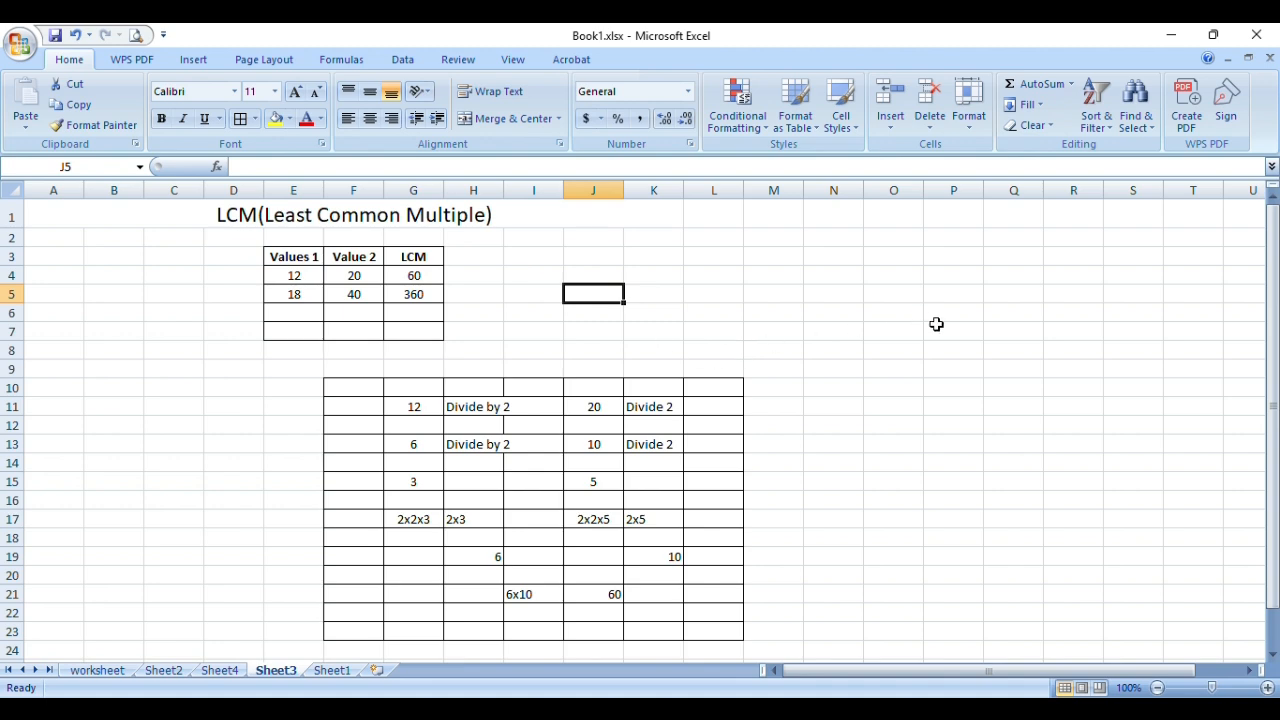
key(ctrl+Page_Down)
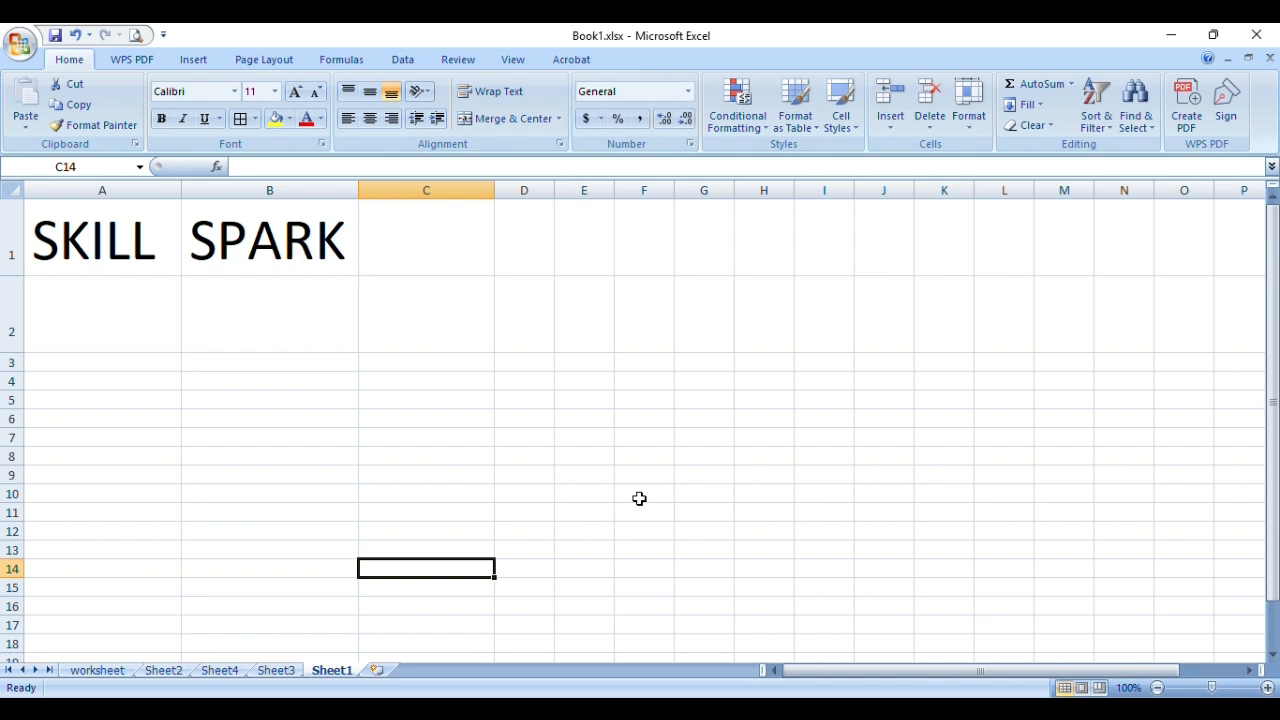
Step: Return to the Sheet3 worksheet and make the GCD(Gretest Common Divisor) heading in O2 bold
click(289, 676)
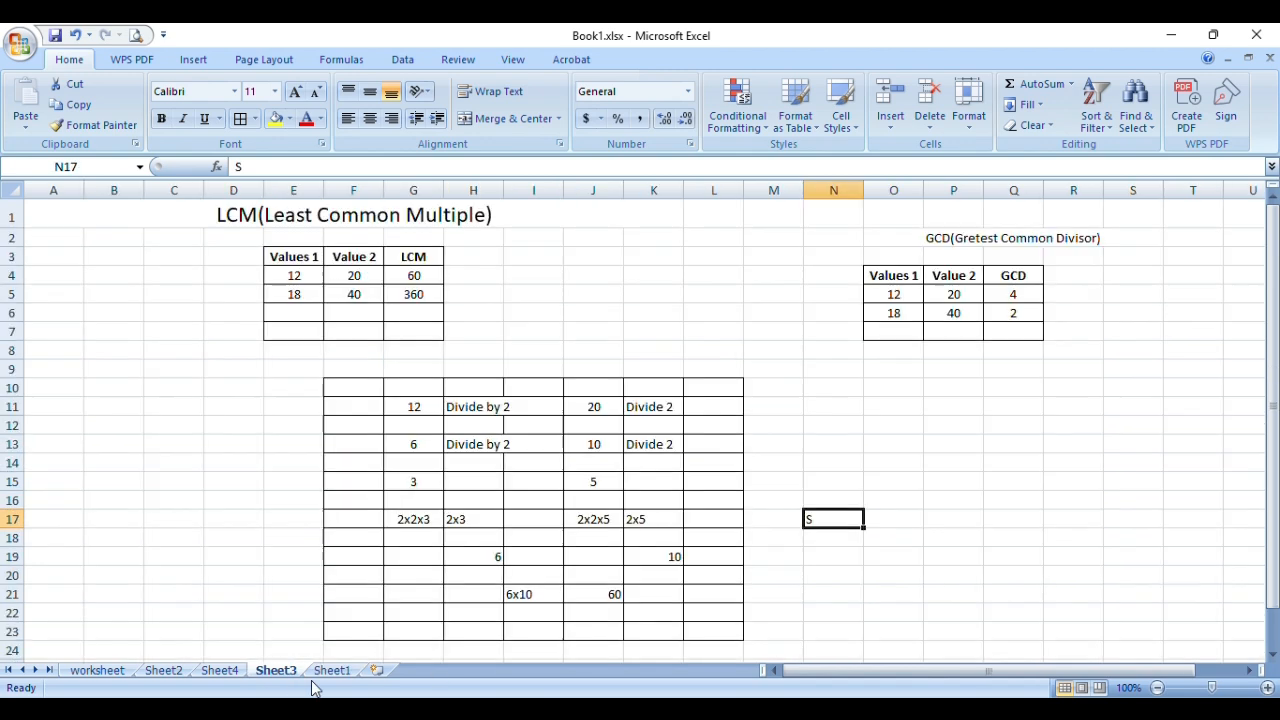
click(918, 240)
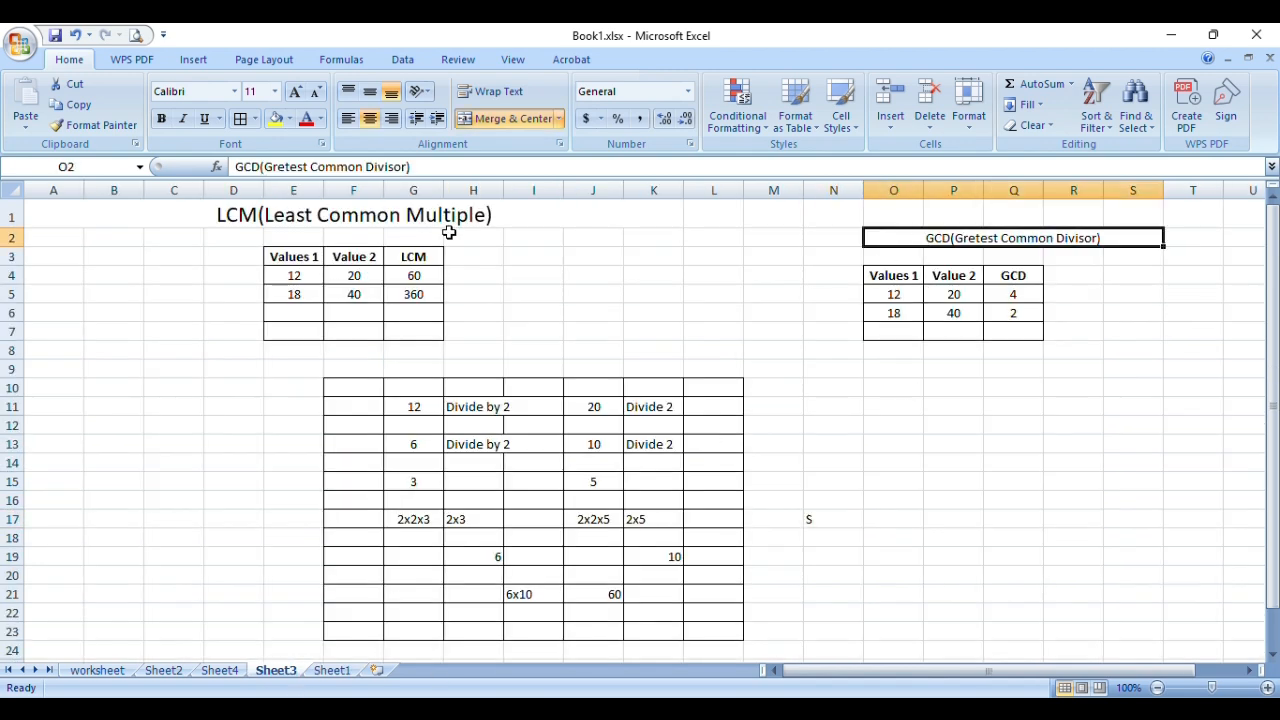
click(160, 119)
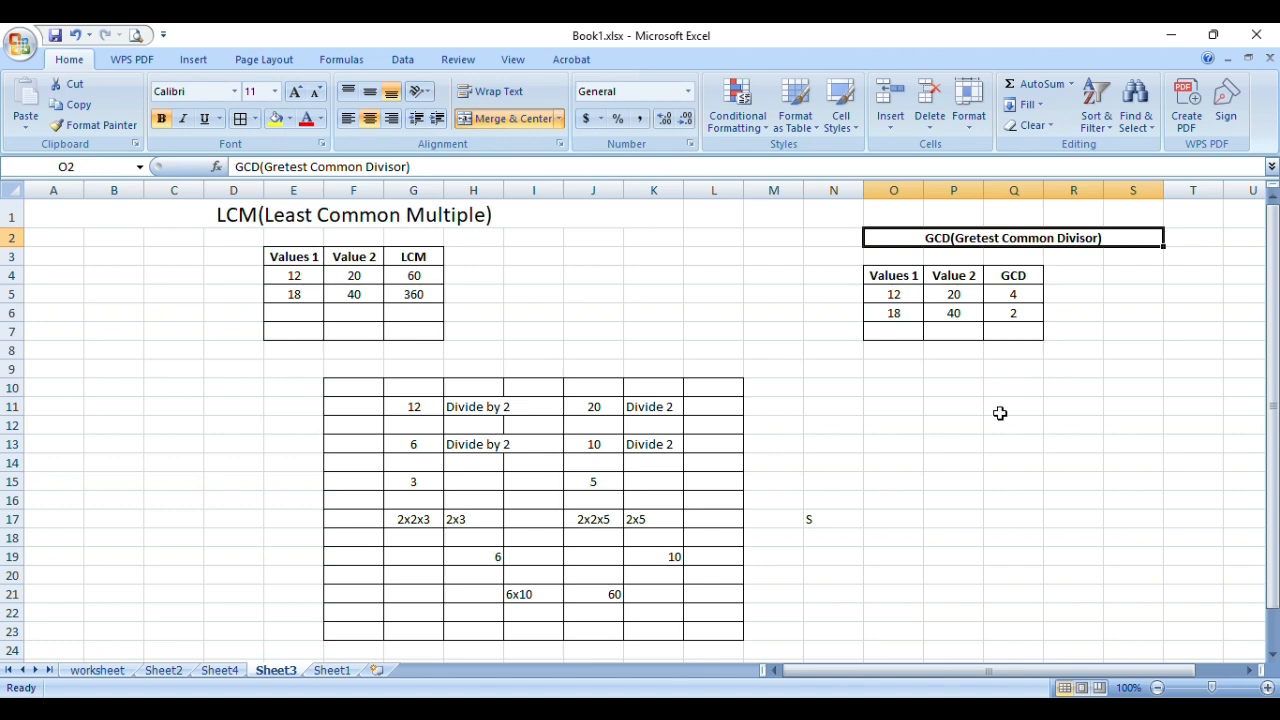
Step: Clear the existing GCD formulas from cells Q5:Q6
drag(1020, 300, 1017, 309)
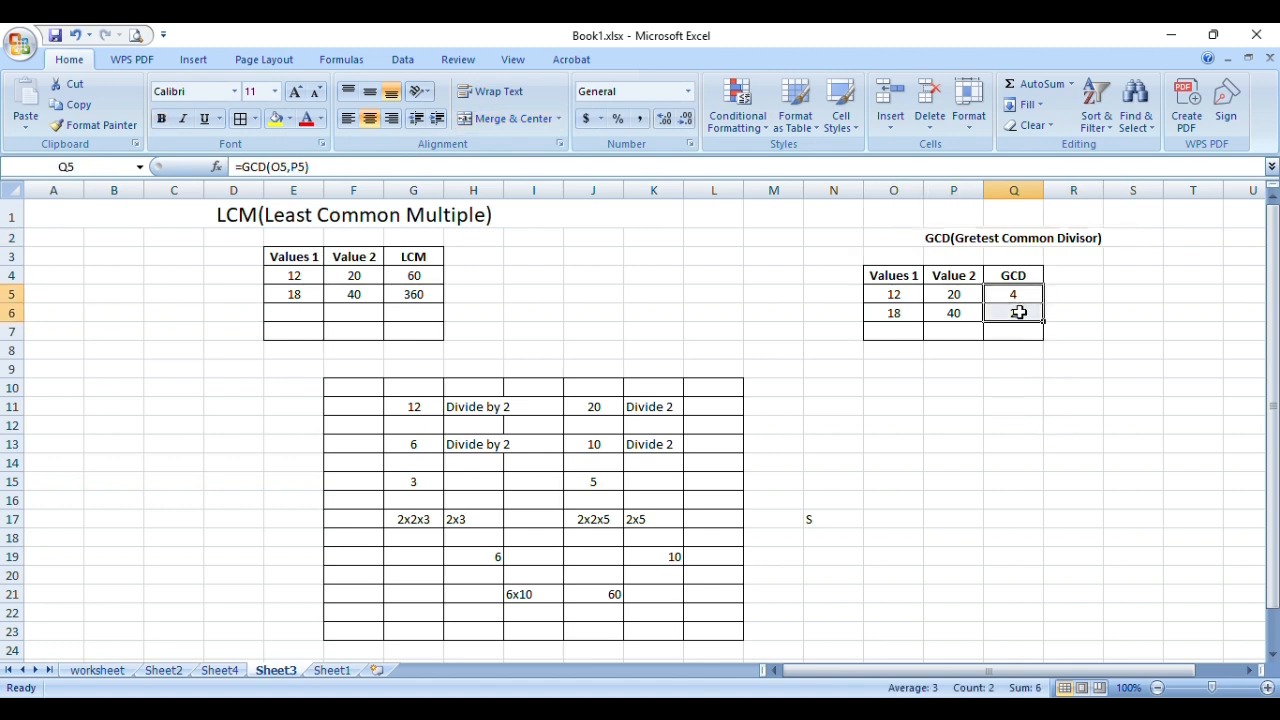
key(Delete)
click(1009, 388)
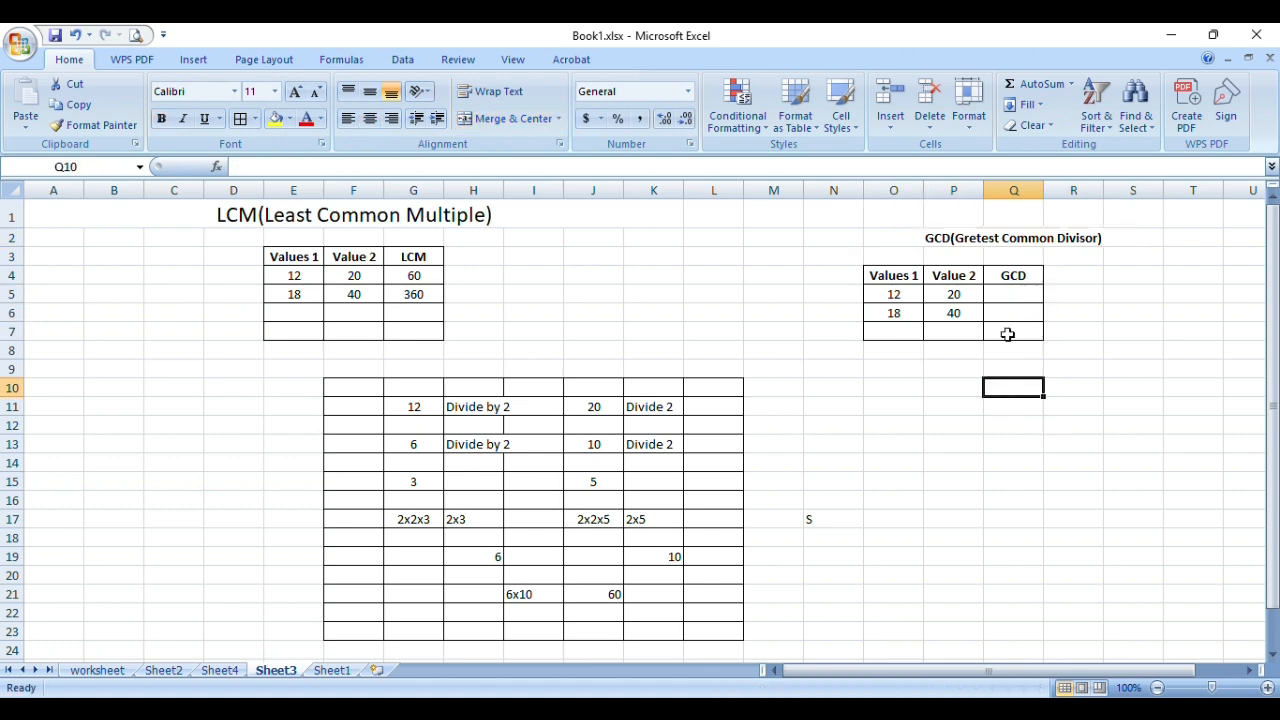
Step: Insert the GCD function in cell Q5 with O5 and P5 as its numbers, and fill the formula down to Q6
click(1003, 295)
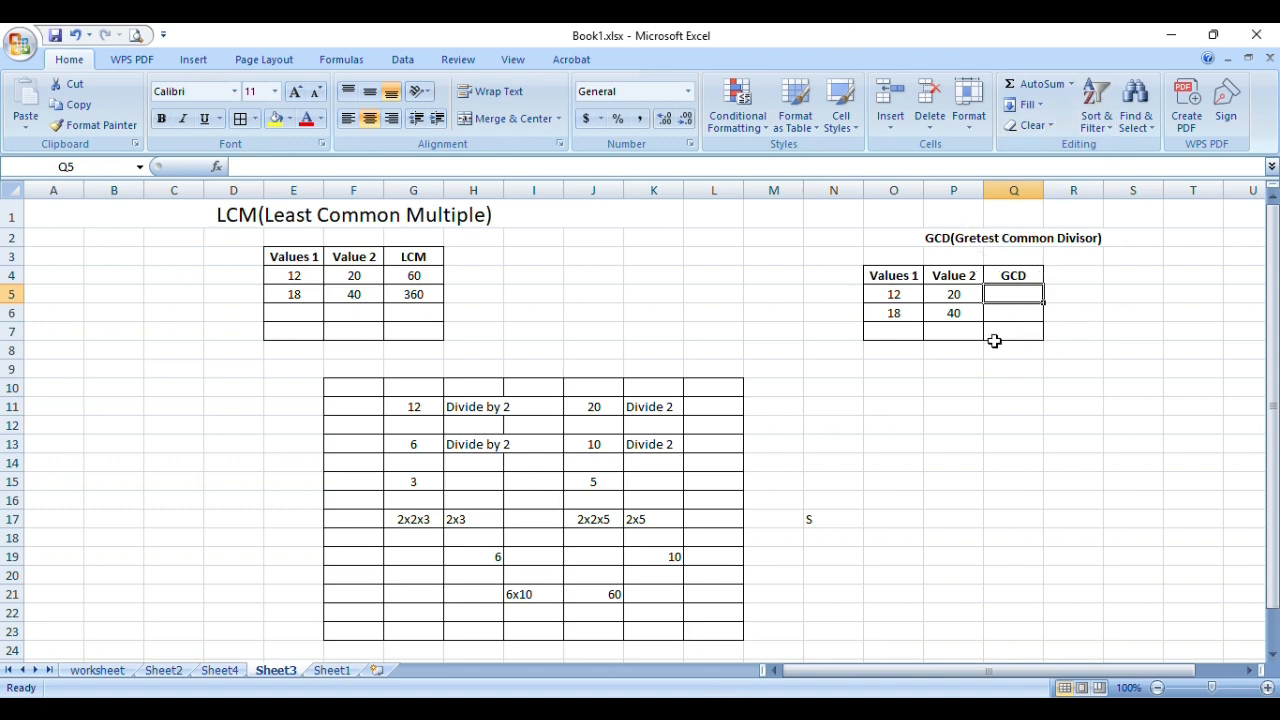
click(1071, 85)
click(1062, 211)
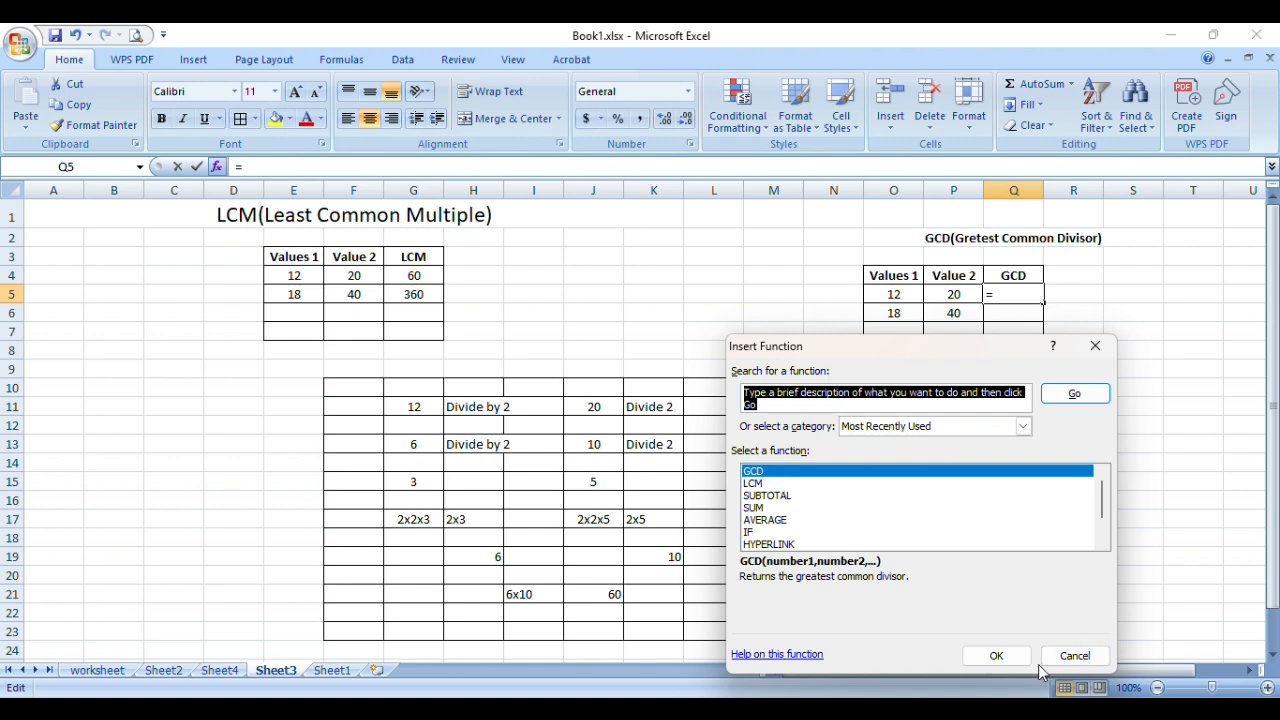
click(998, 656)
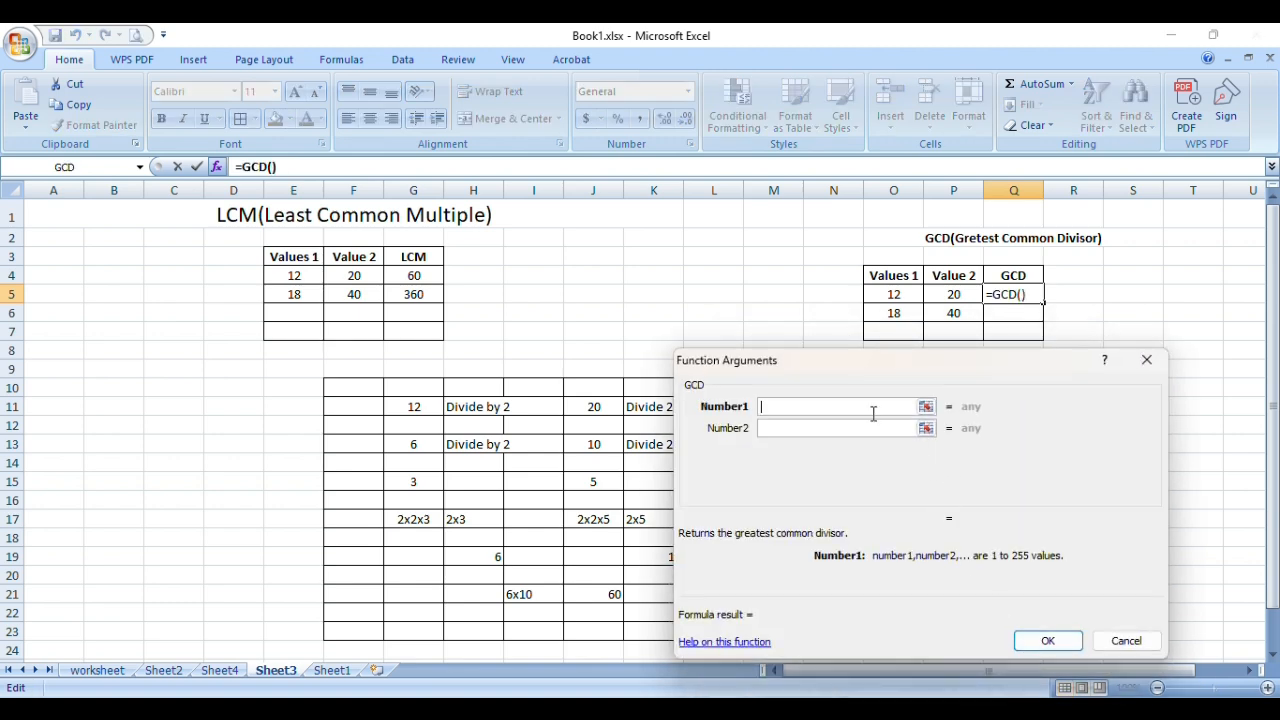
click(926, 407)
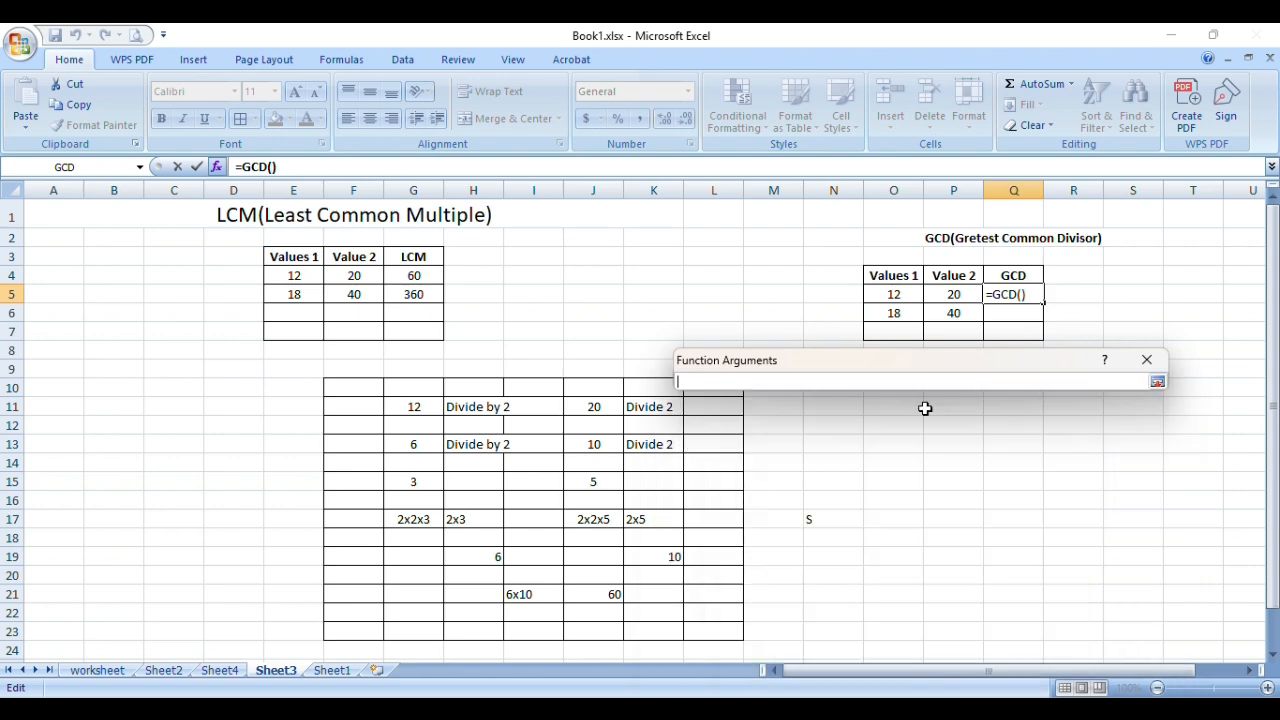
click(895, 294)
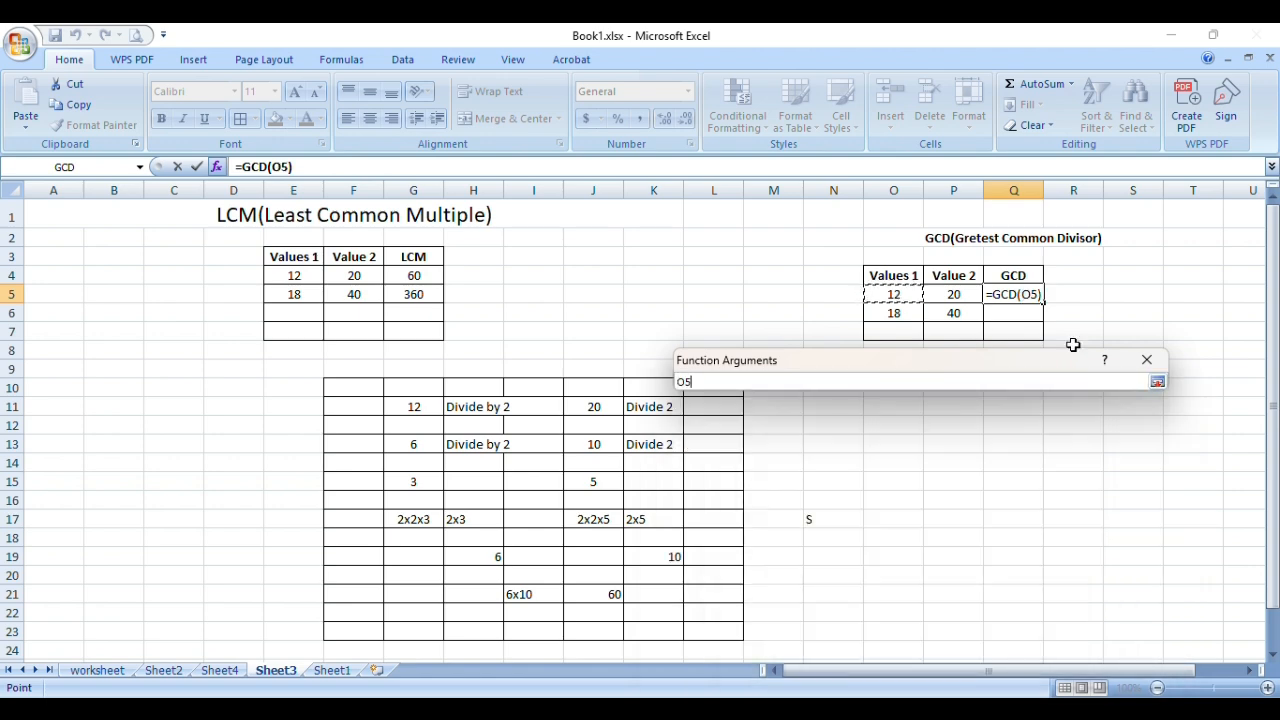
click(1157, 382)
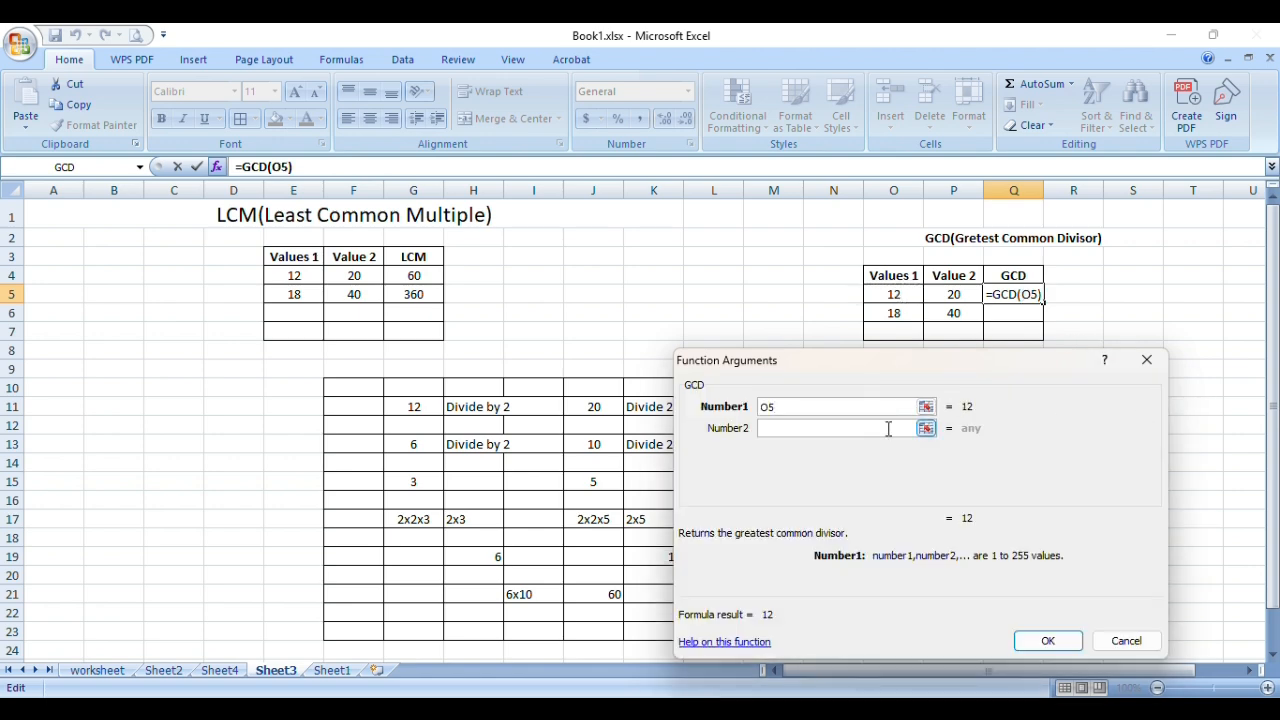
click(926, 428)
click(954, 295)
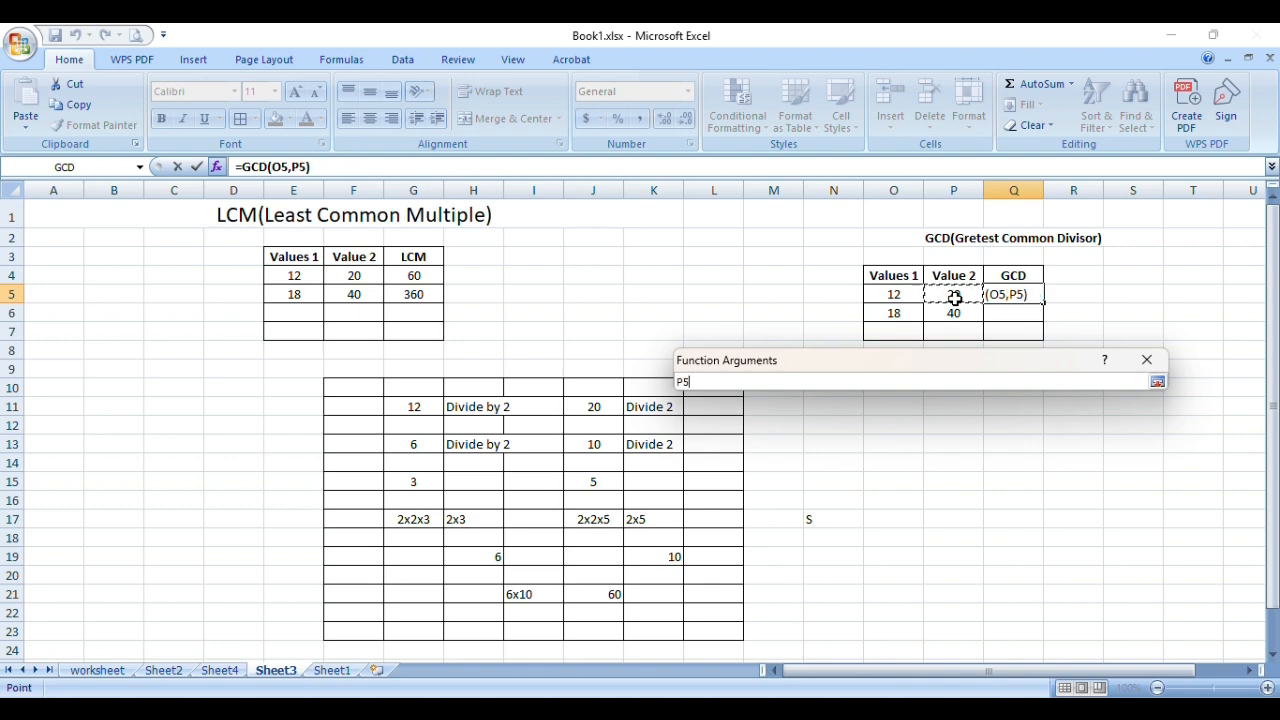
click(1157, 382)
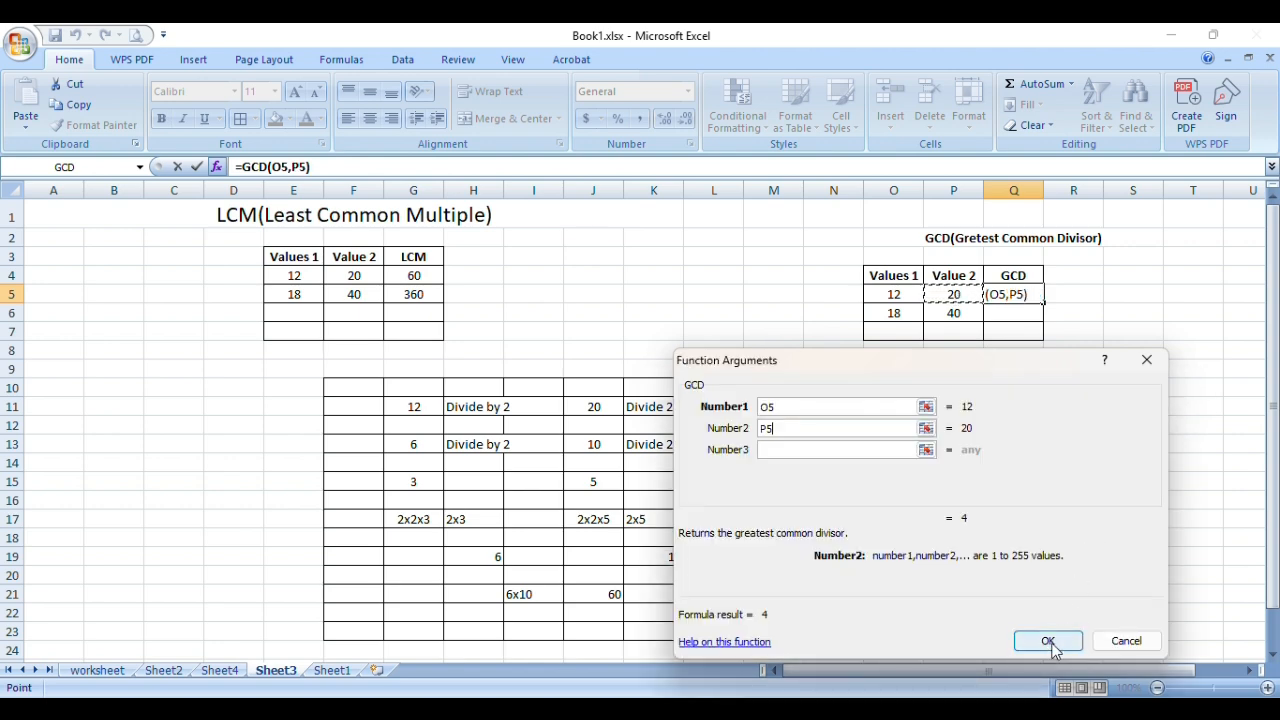
click(1051, 647)
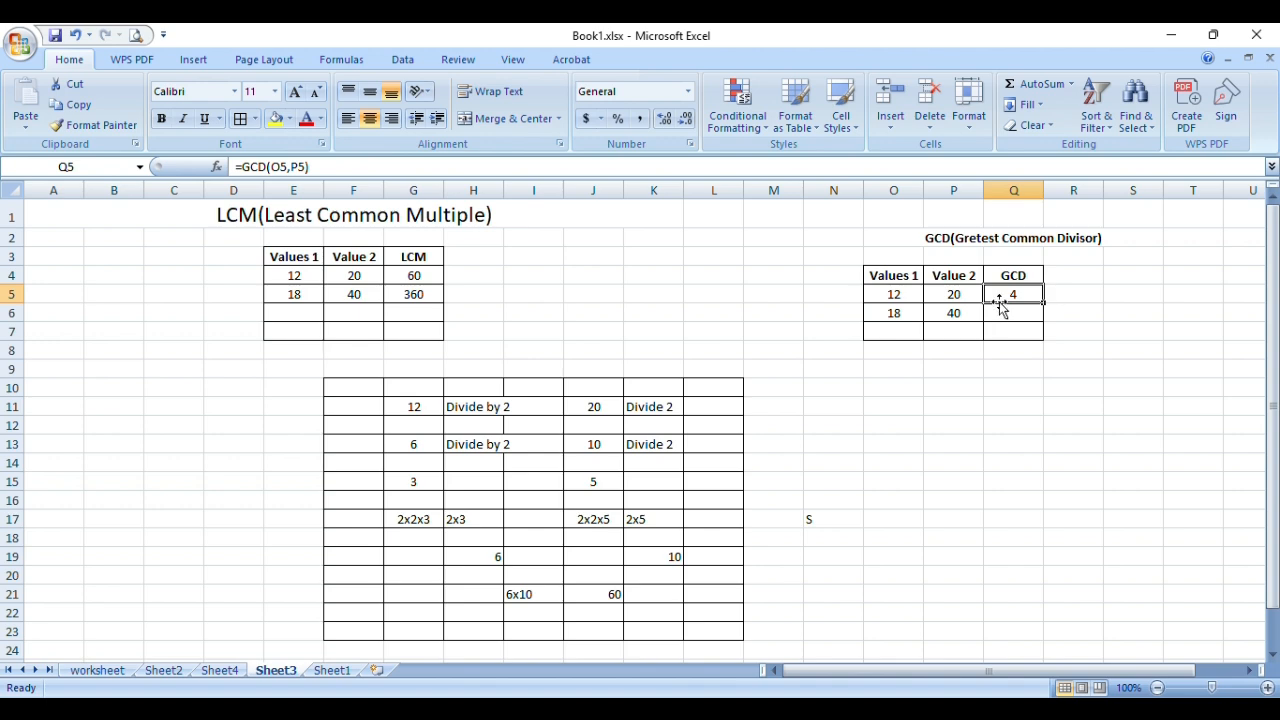
drag(1043, 303, 1049, 331)
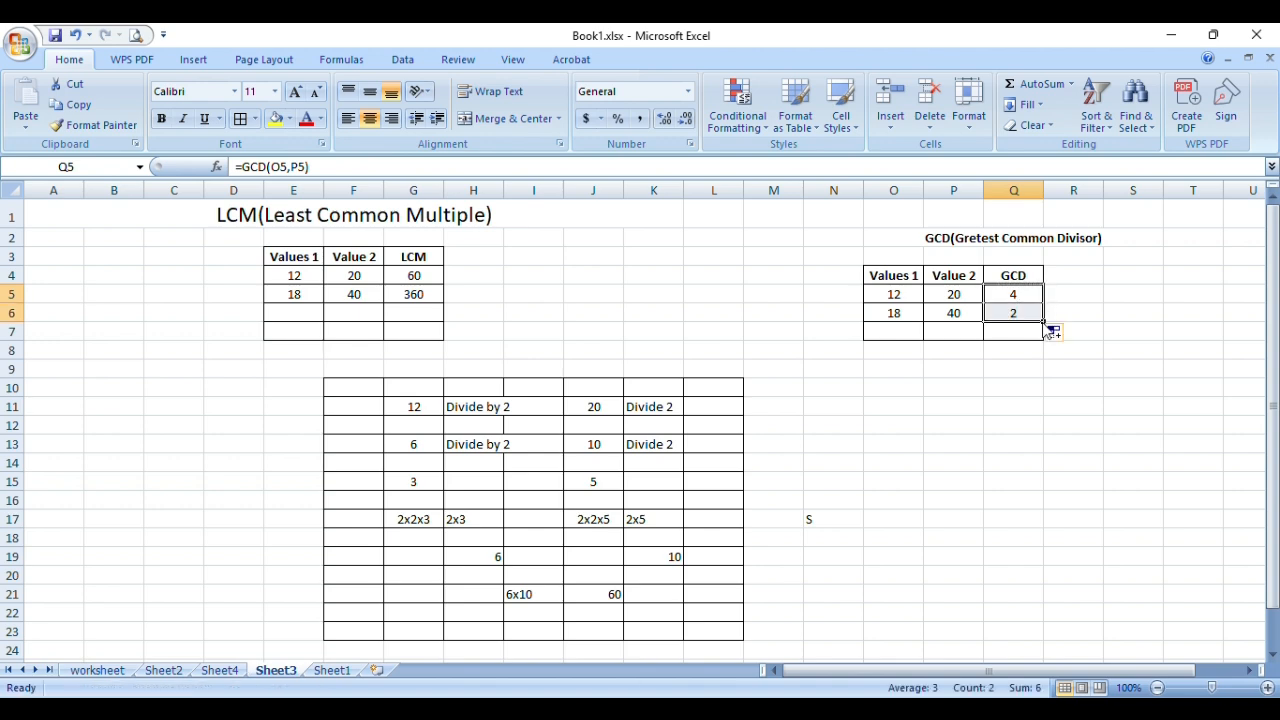
click(944, 421)
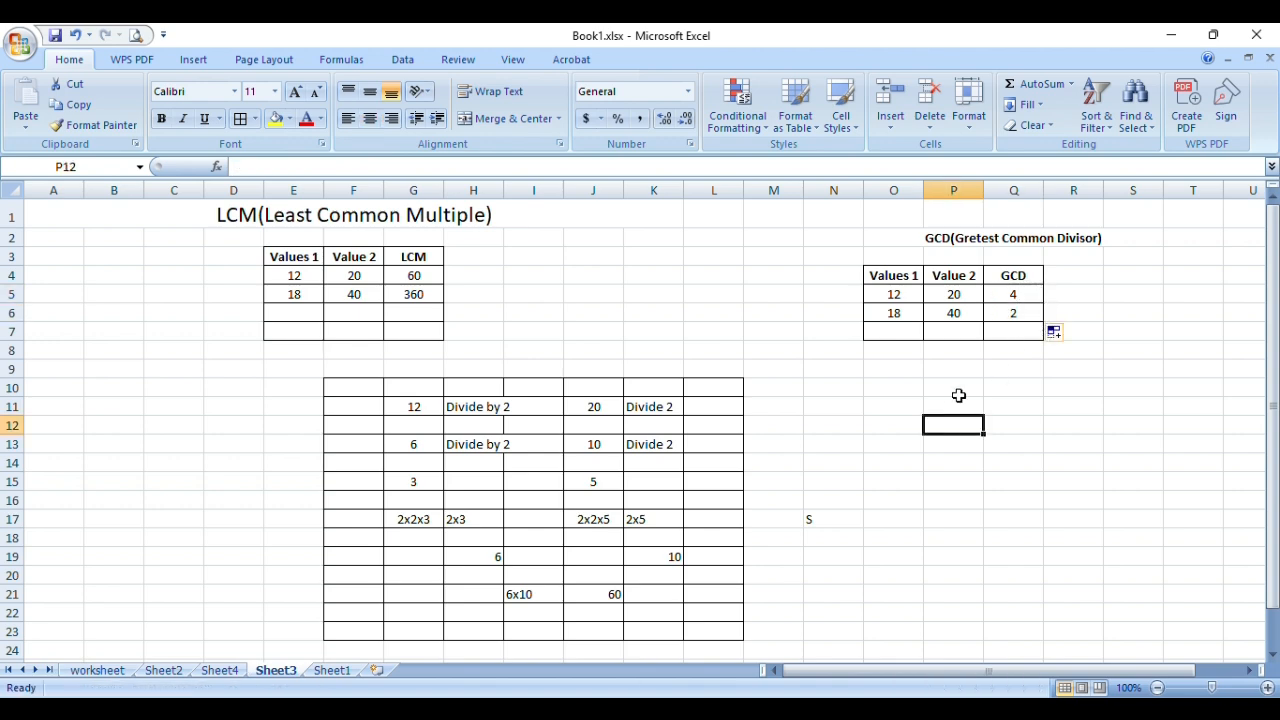
Step: Enter the values 12 in cell O12 and 20 in cell P12 for a manual GCD check
click(903, 430)
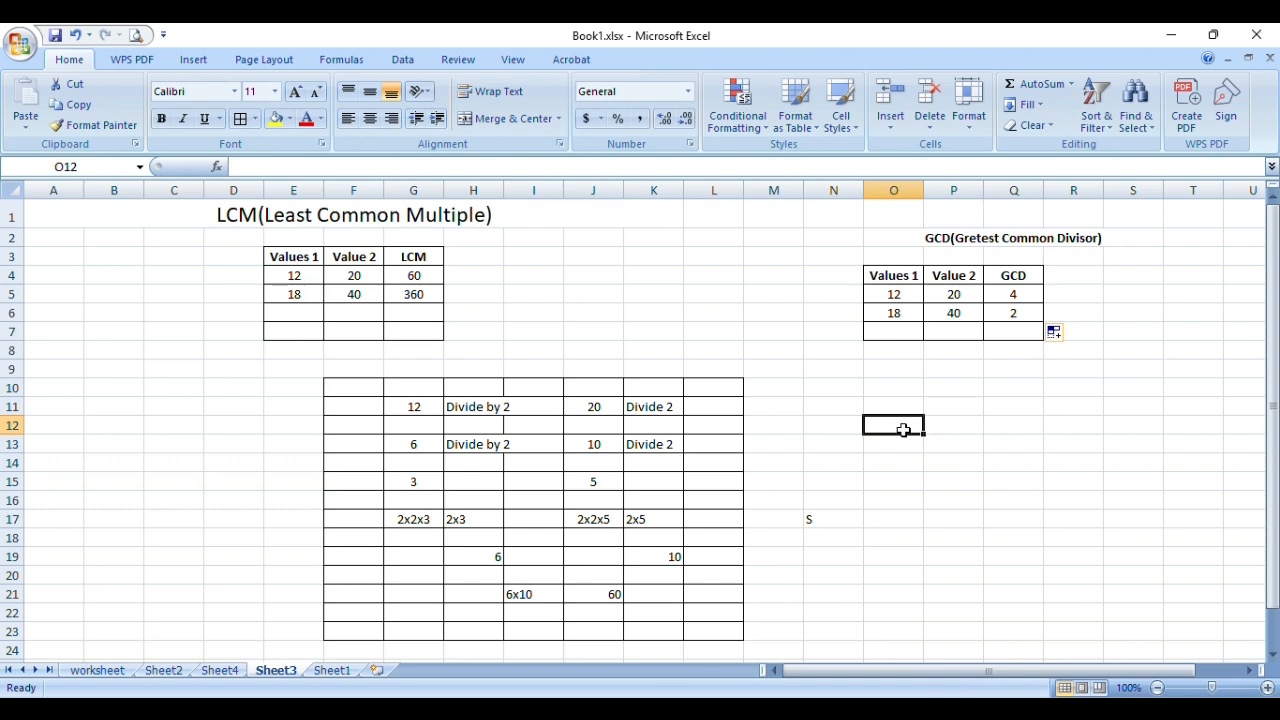
text(12)
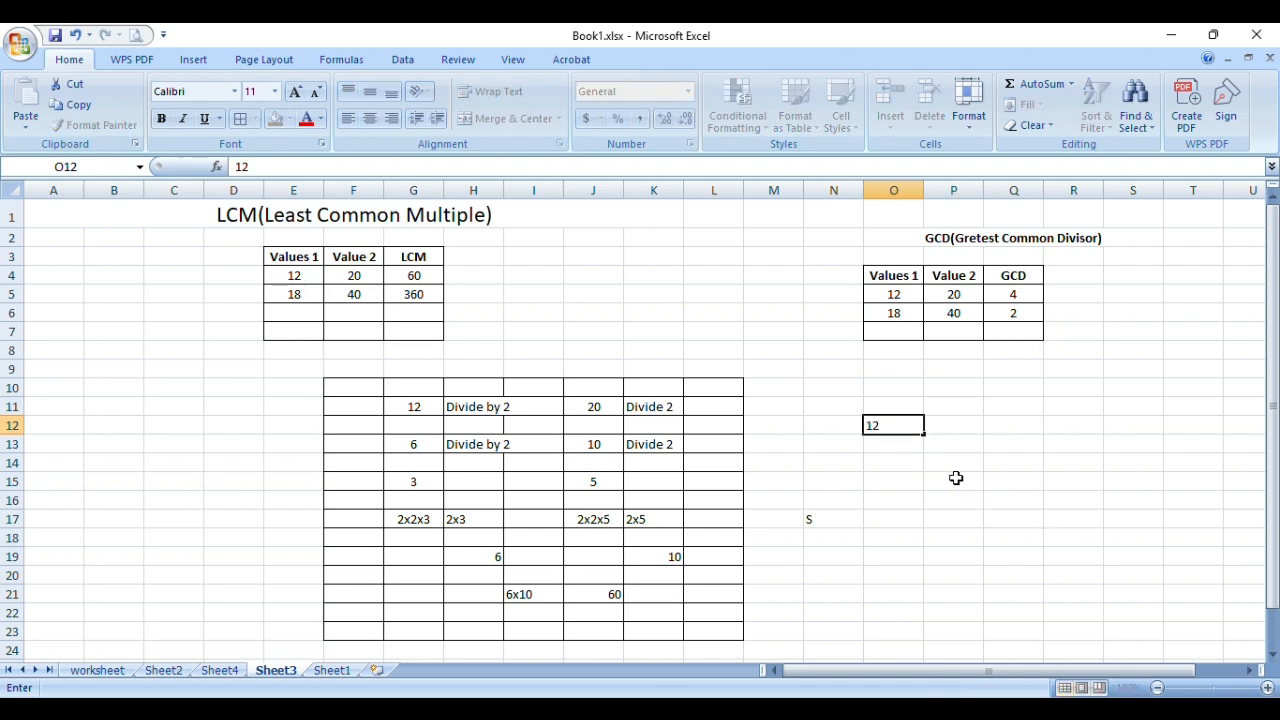
click(951, 480)
click(963, 426)
text(20)
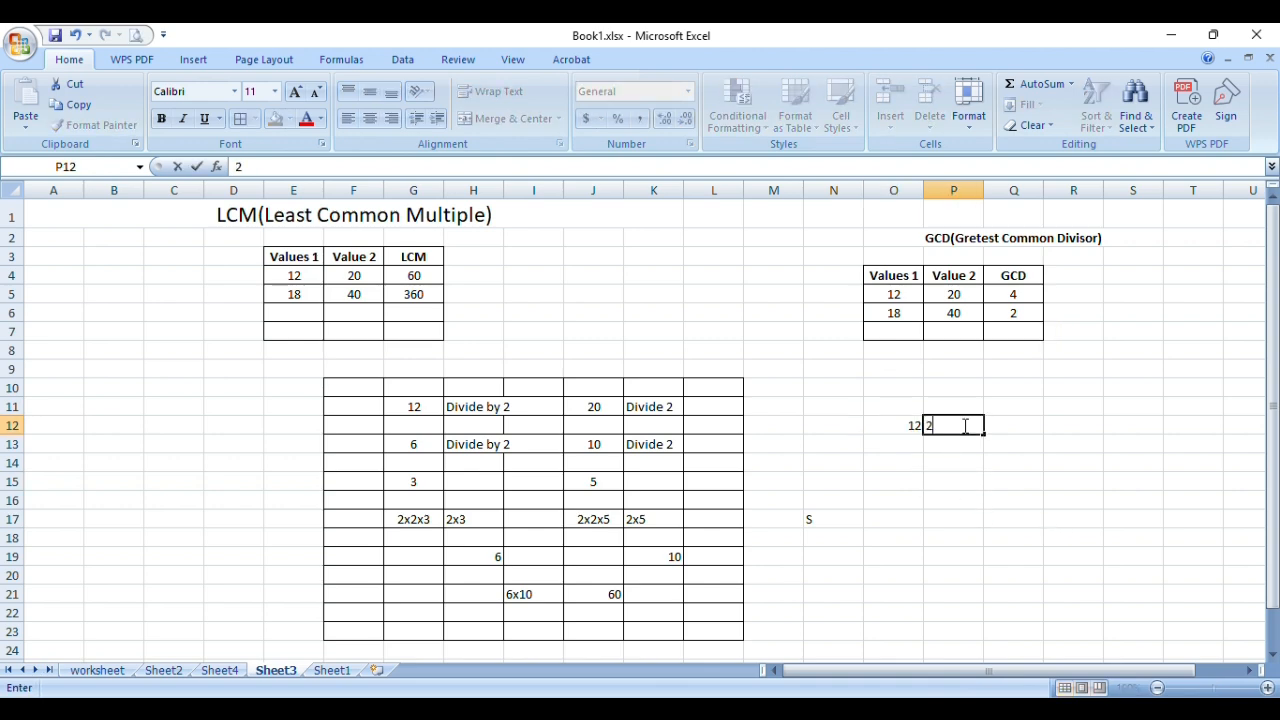
Step: Enter the note "divide by 4" in cell O14 below the values 12 and 20
click(913, 464)
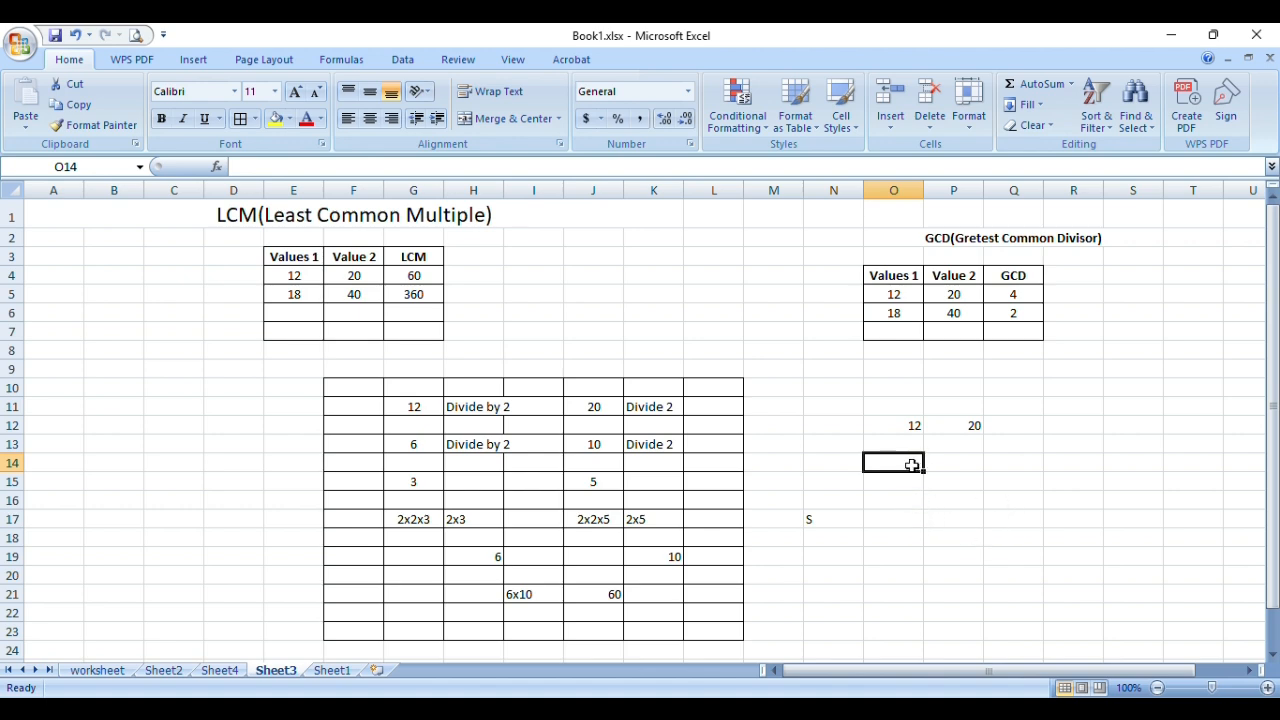
text(divi)
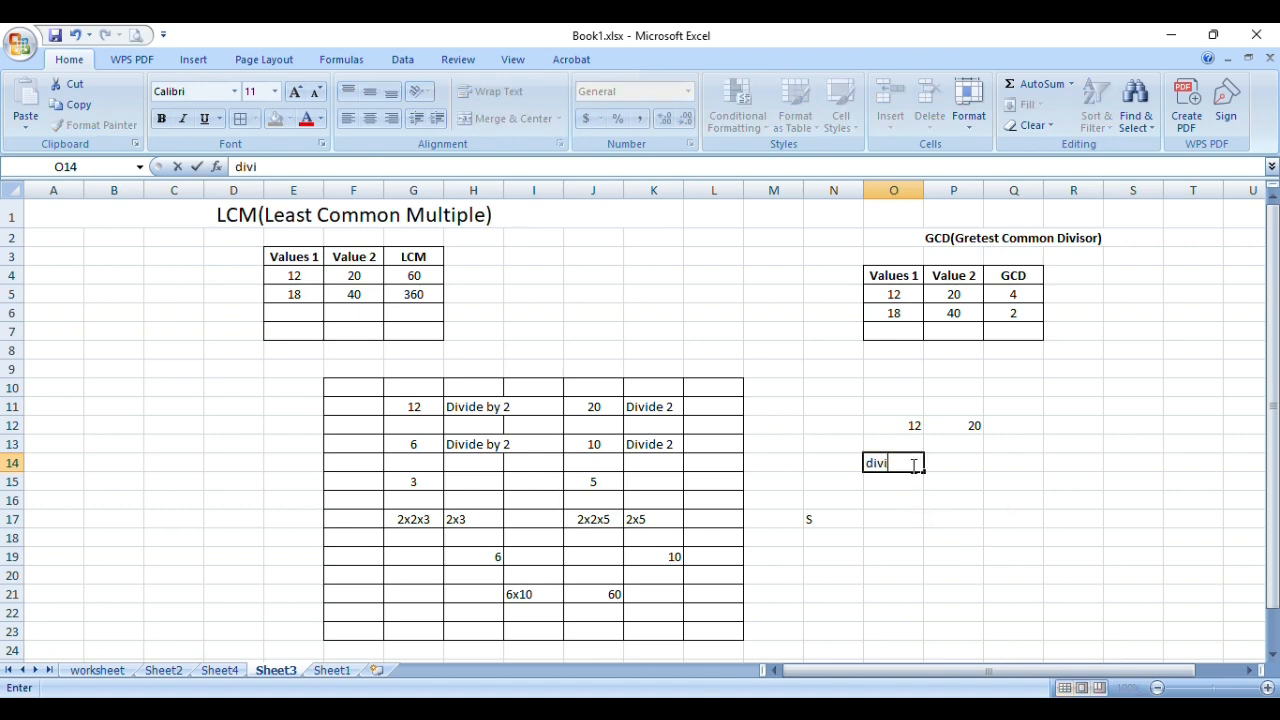
text(de by 2)
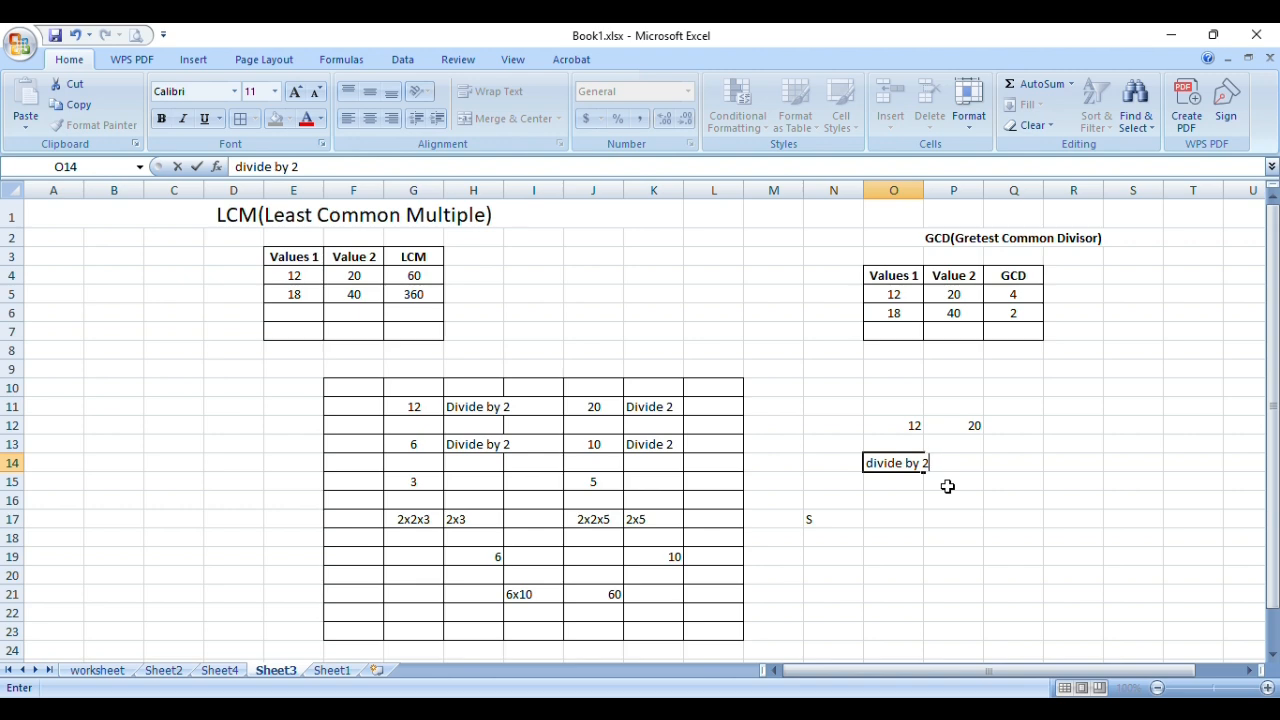
key(BackSpace)
text(3)
key(BackSpace)
text(4)
Step: Enter the quotients 3 in cell O11 and 5 in cell P11 above the values 12 and 20
click(911, 408)
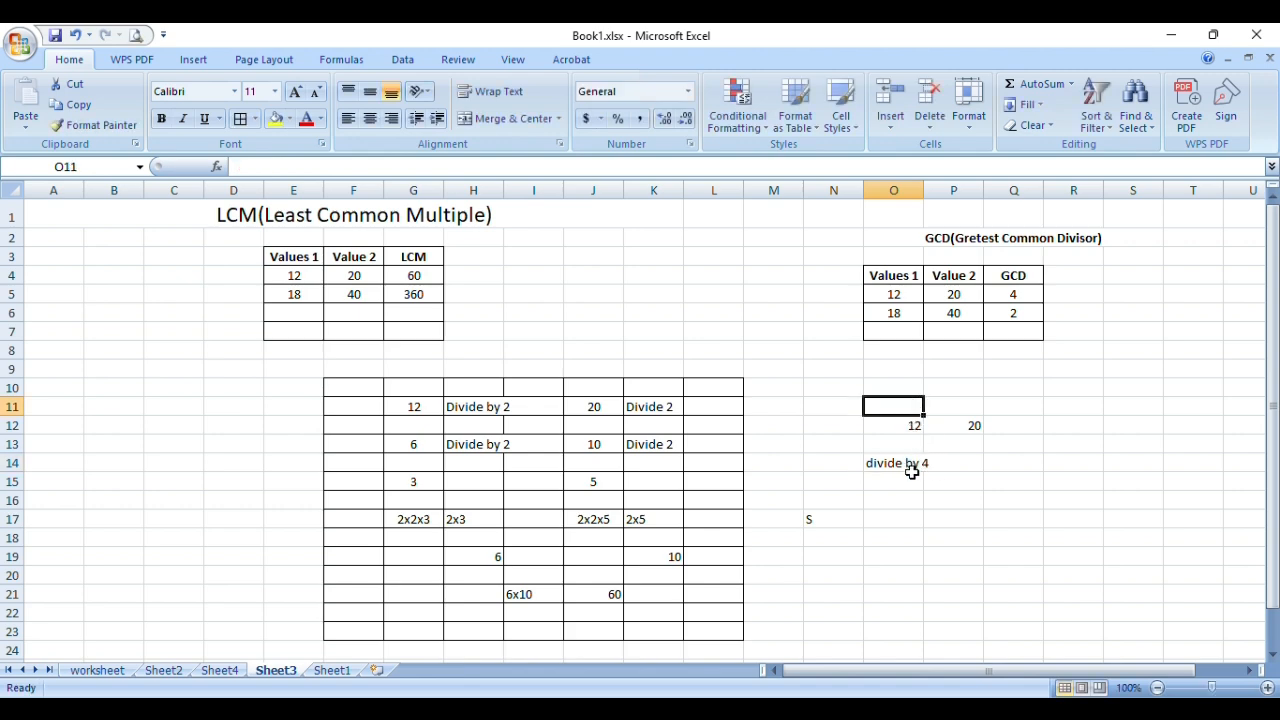
text(3)
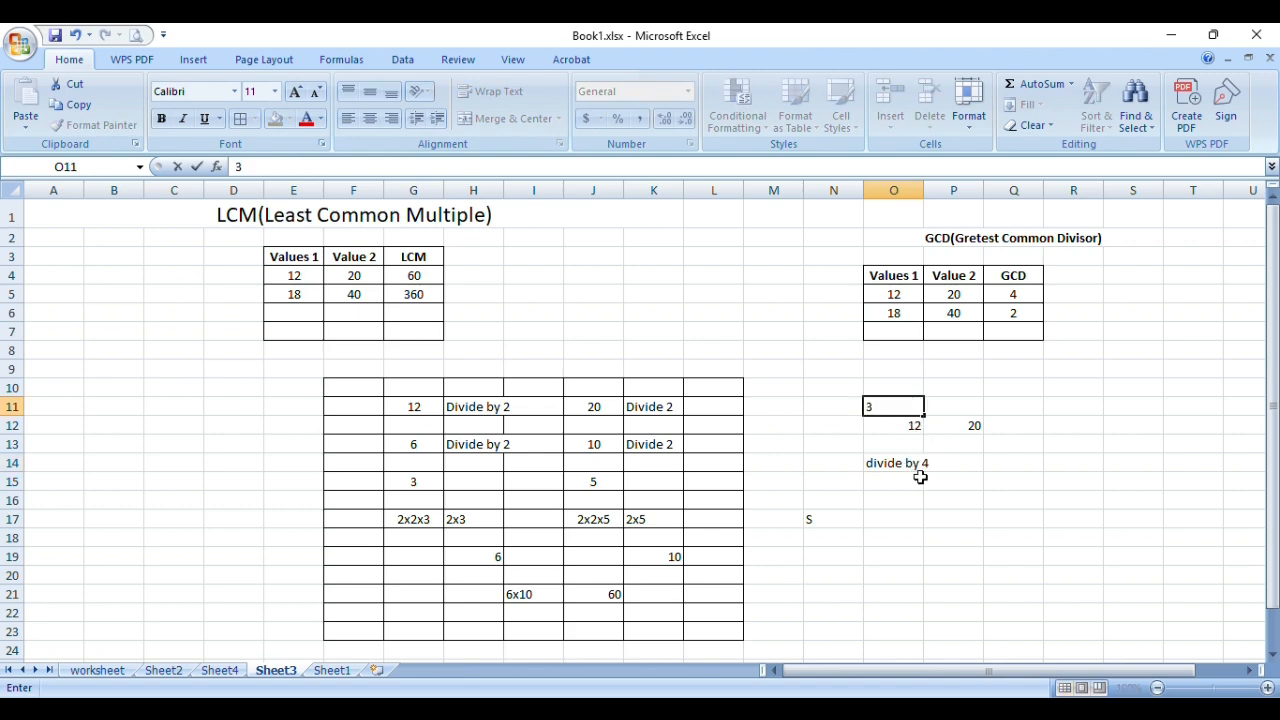
click(973, 407)
text(5)
click(965, 478)
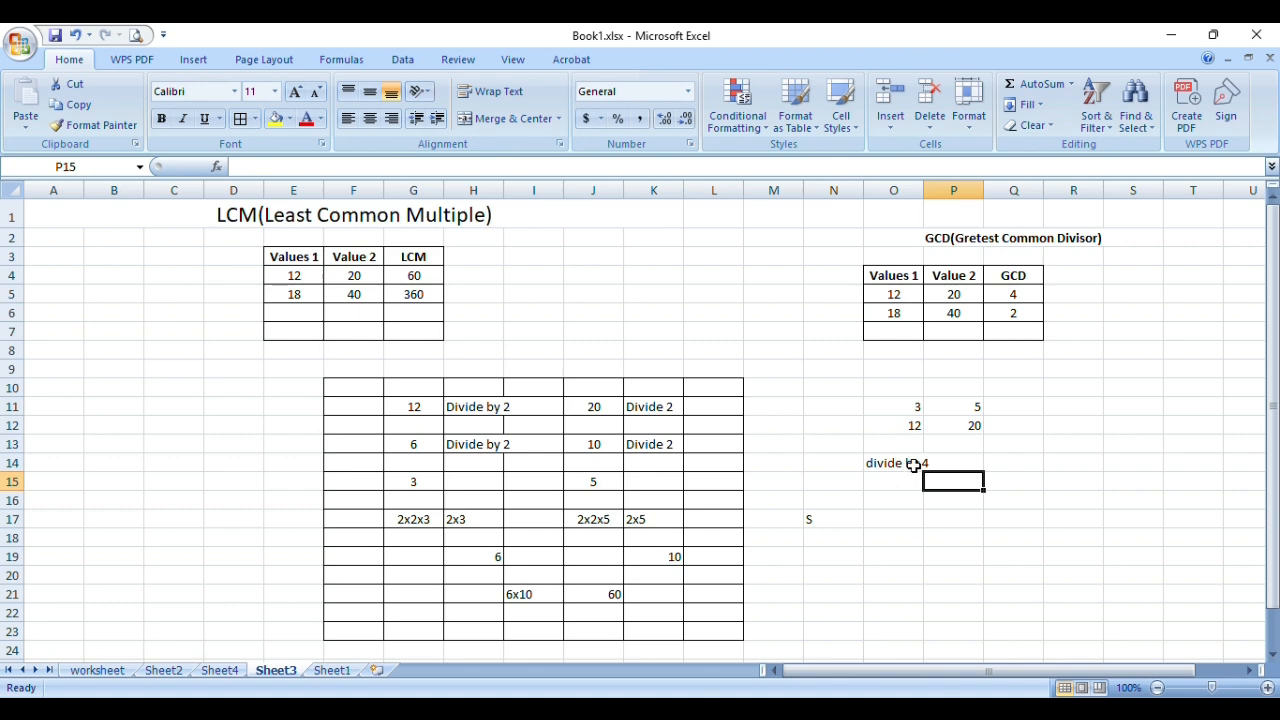
Step: Compare the divisor note in O14 and the quotients in O11:P11 with the GCD table's results
click(938, 463)
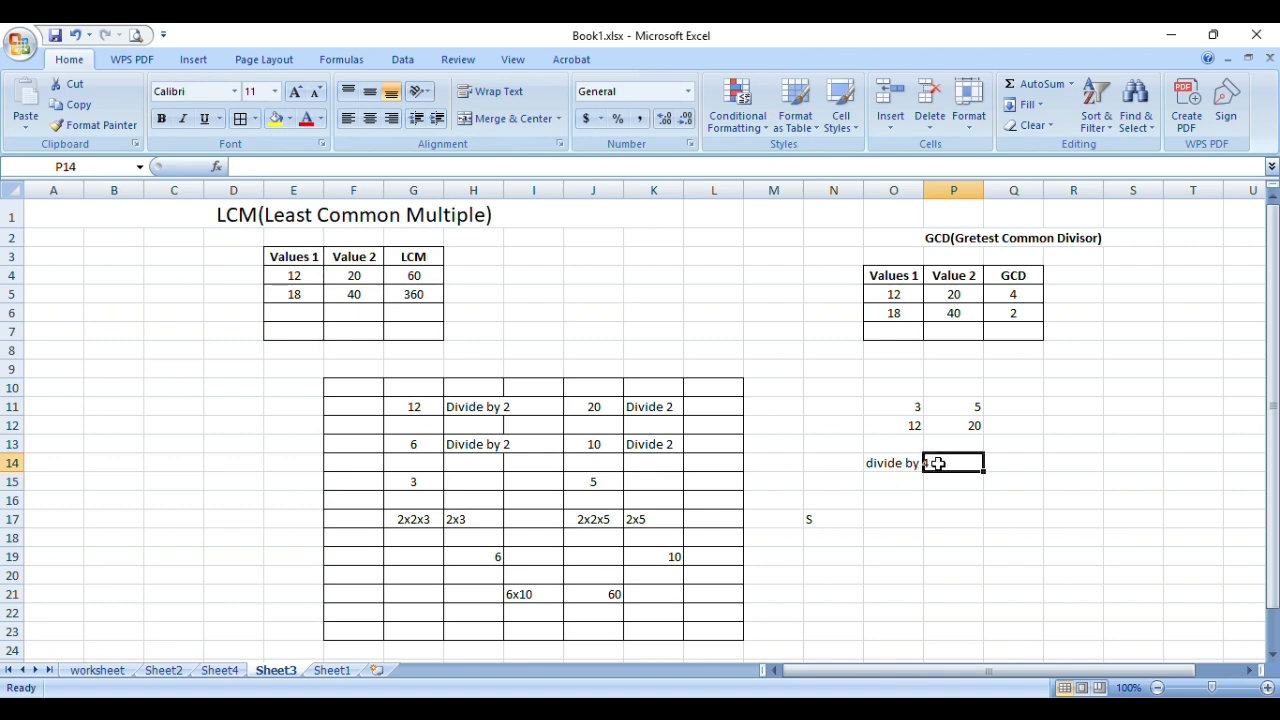
click(1022, 292)
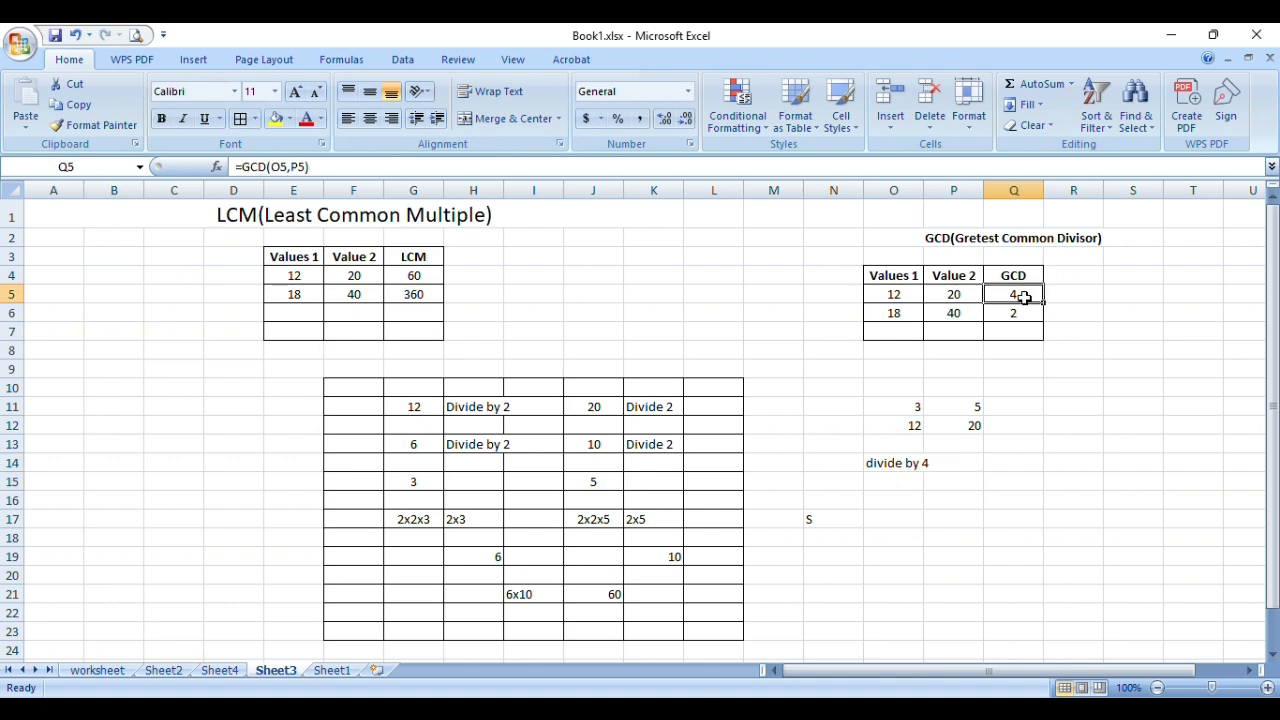
click(906, 316)
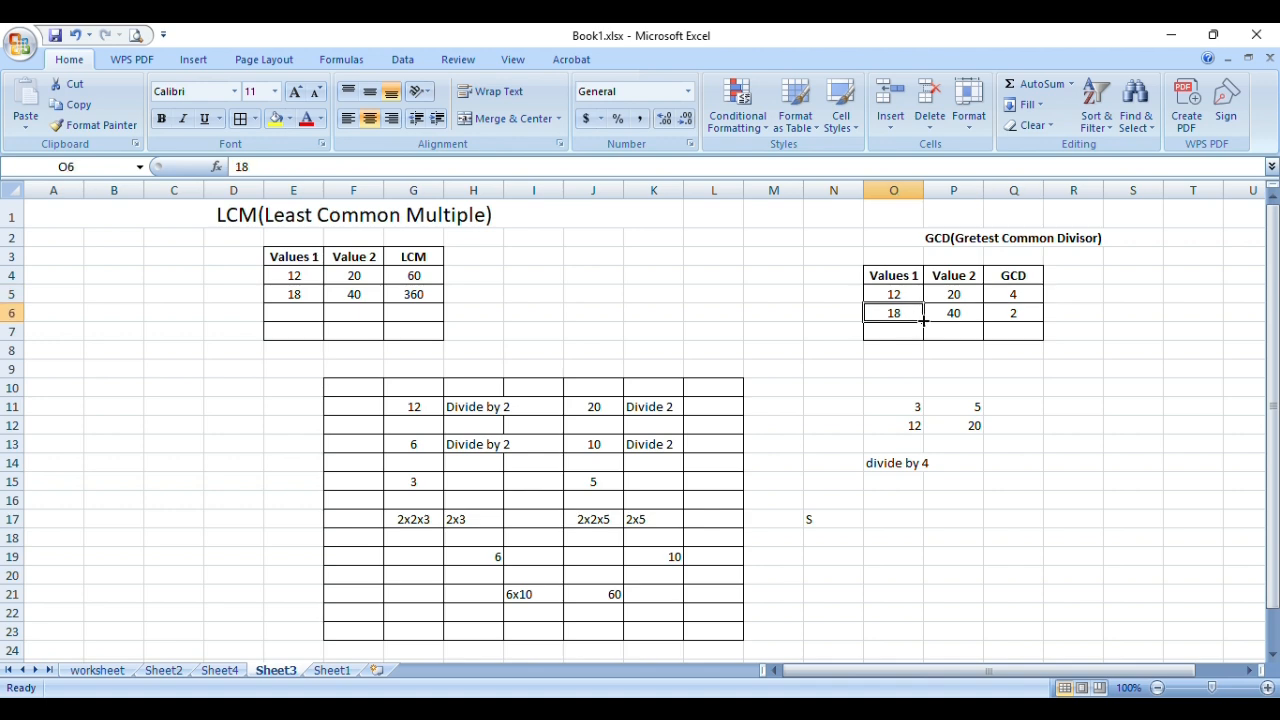
click(958, 325)
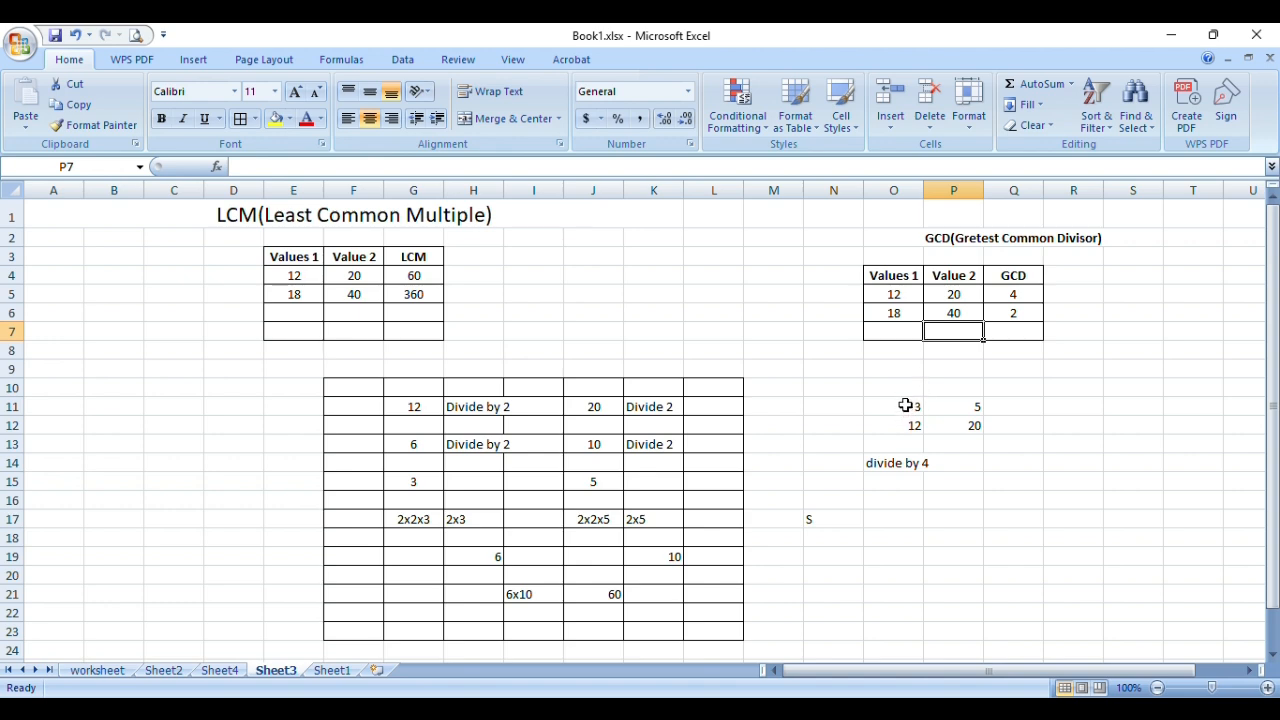
click(907, 407)
click(951, 409)
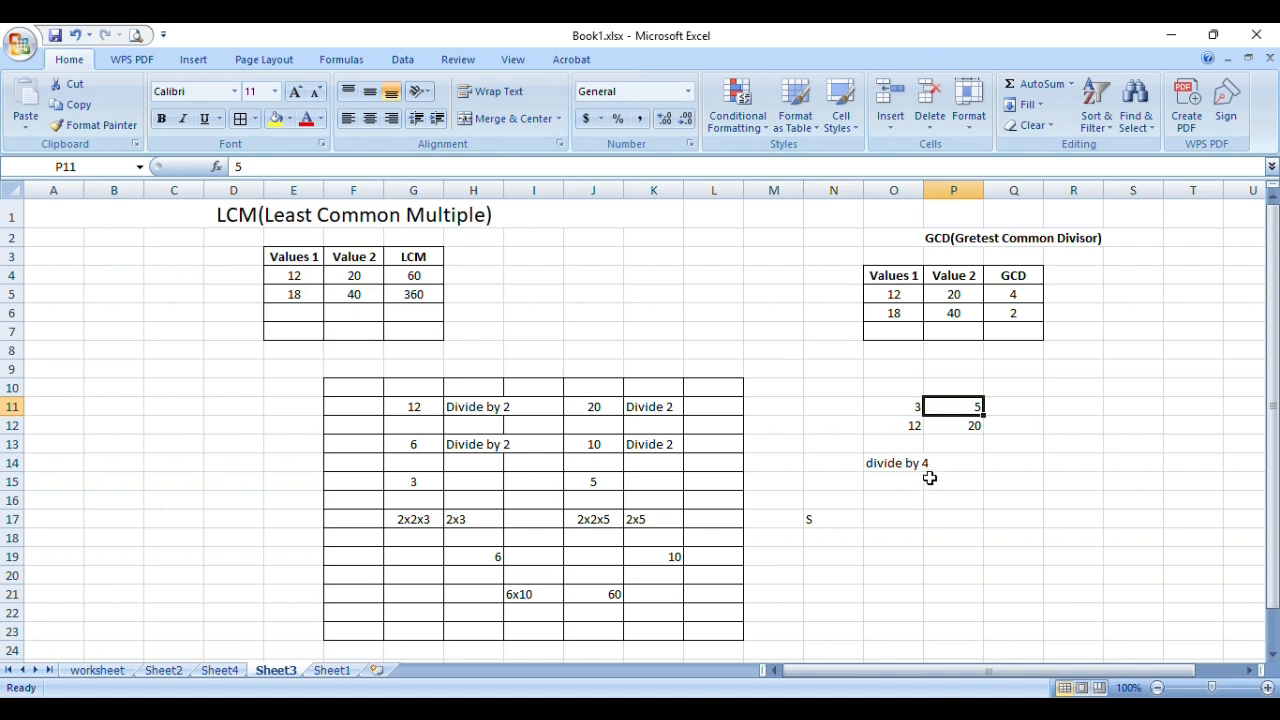
click(893, 410)
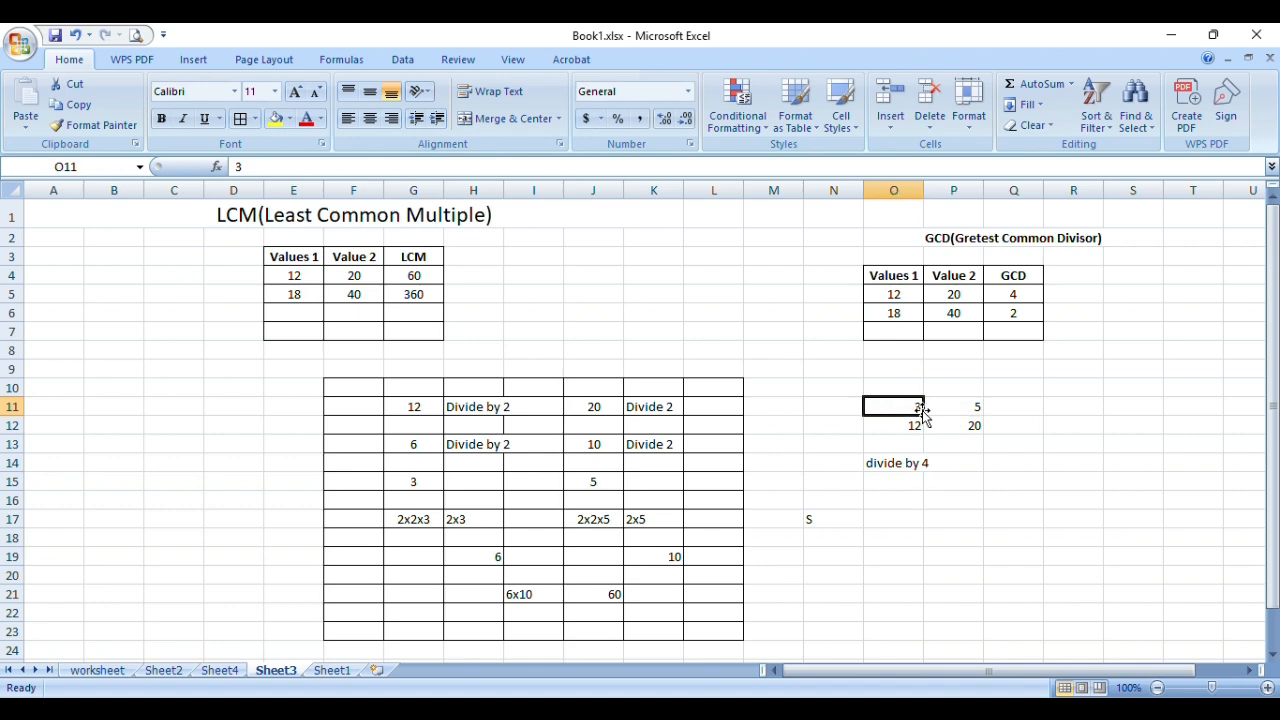
click(929, 408)
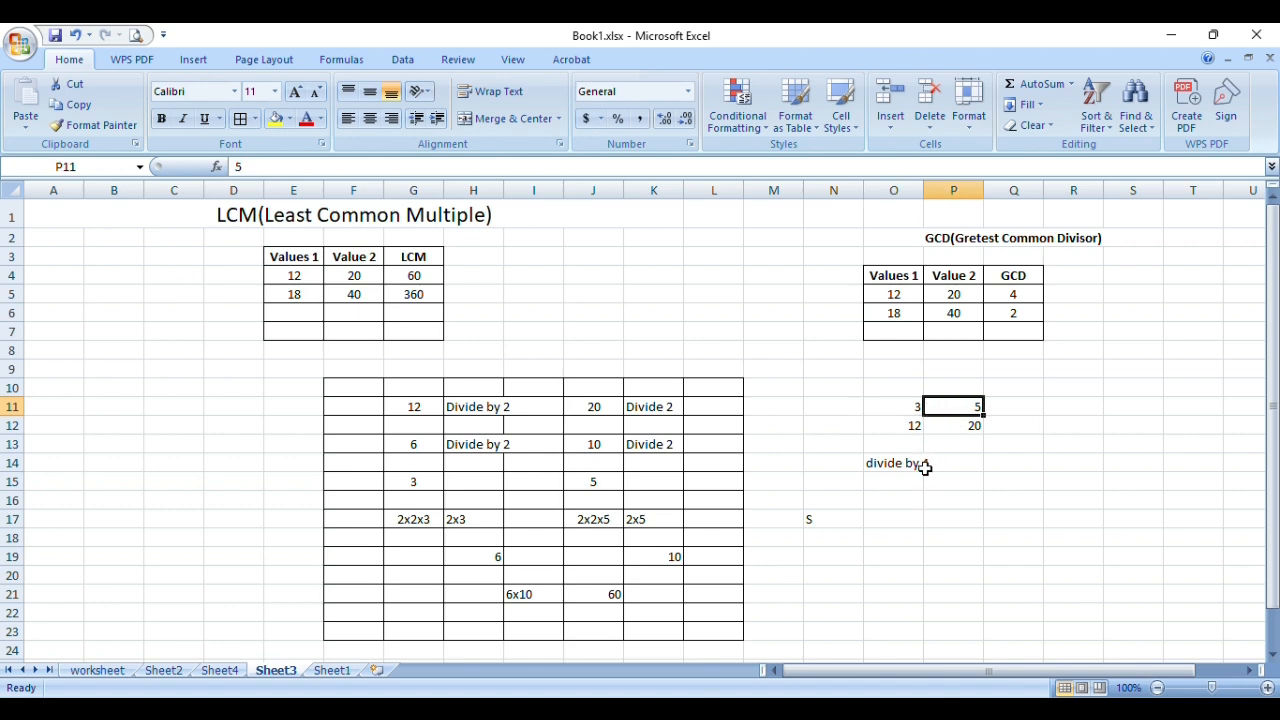
click(903, 408)
click(974, 409)
click(954, 465)
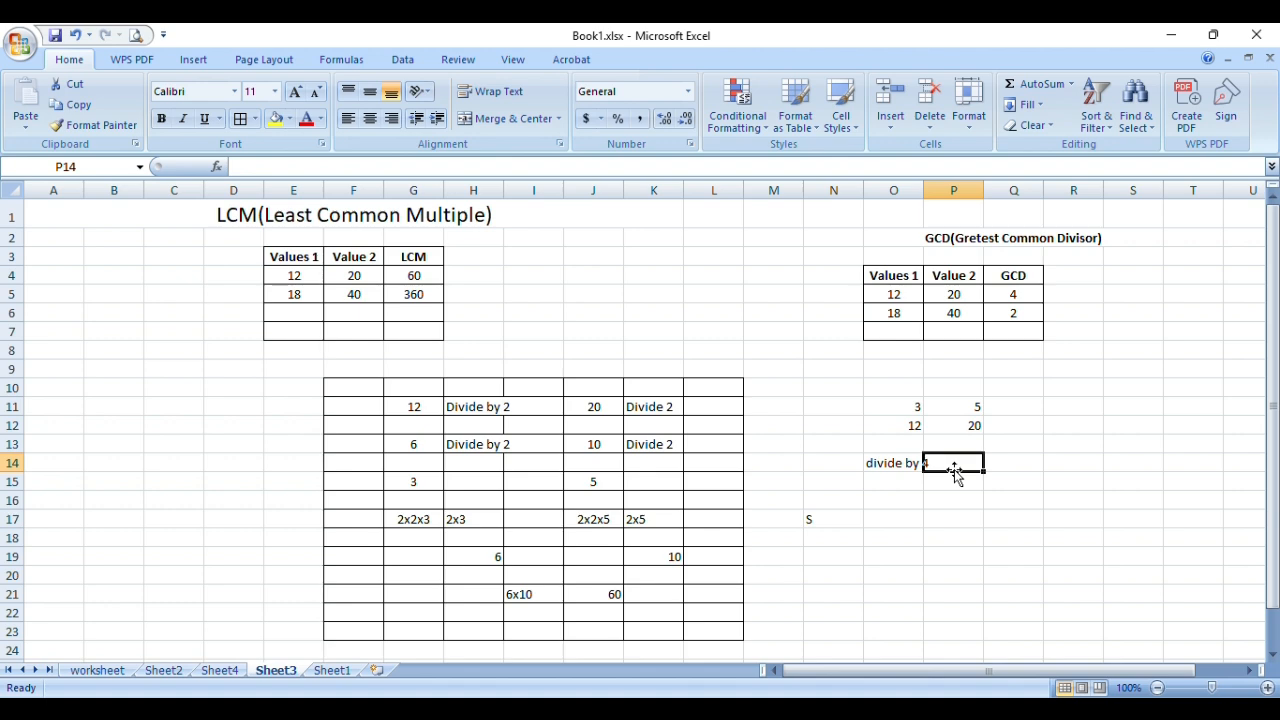
click(1040, 466)
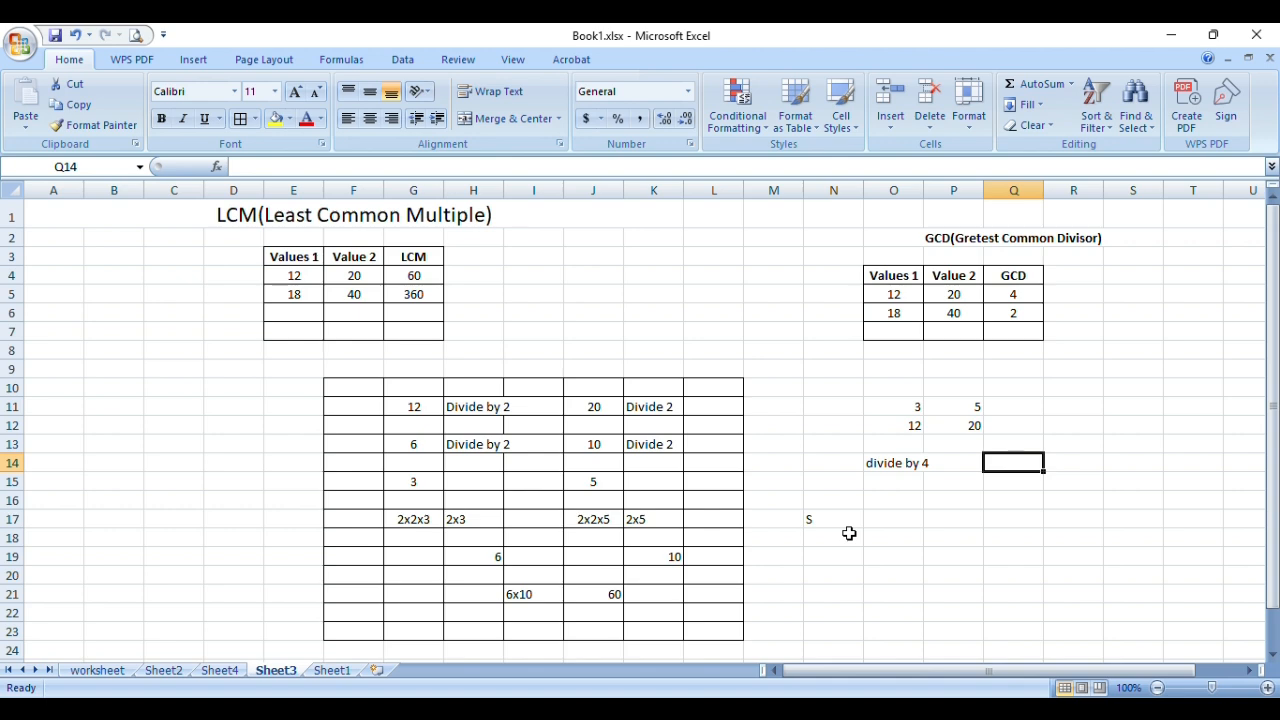
Step: Delete the stray letter S from cell N17
click(850, 522)
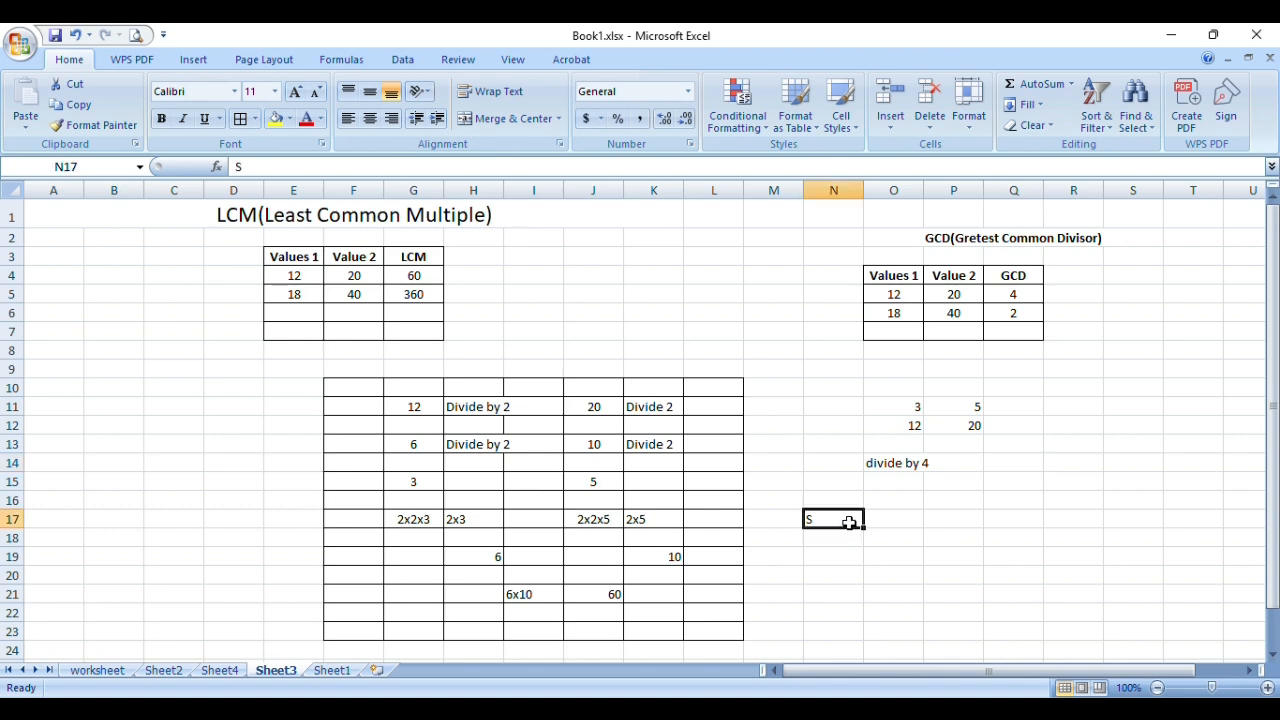
key(BackSpace)
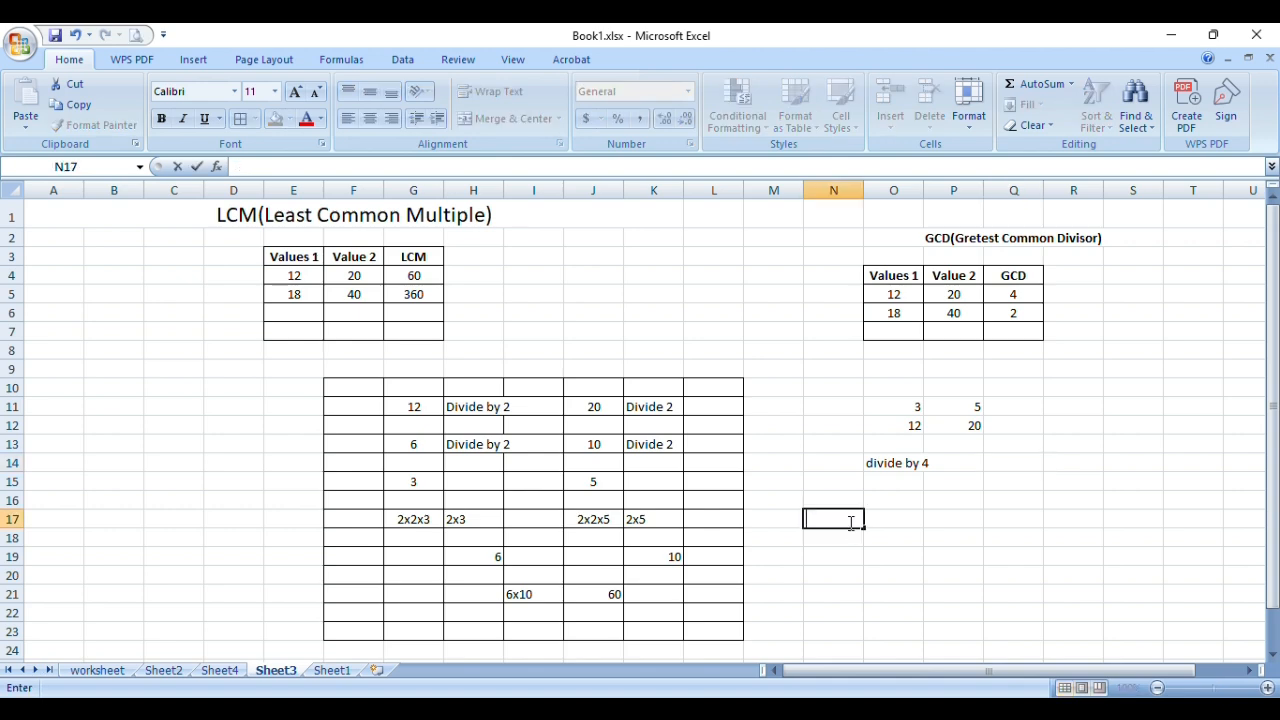
click(880, 540)
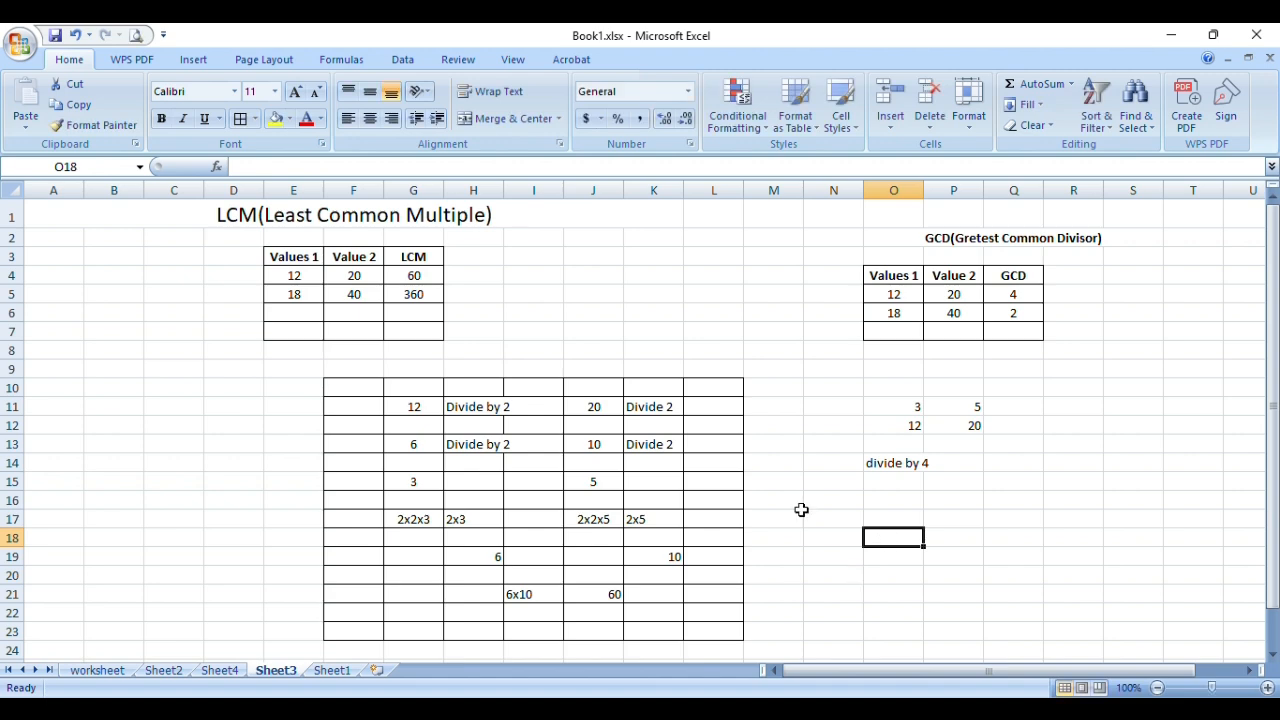
click(820, 570)
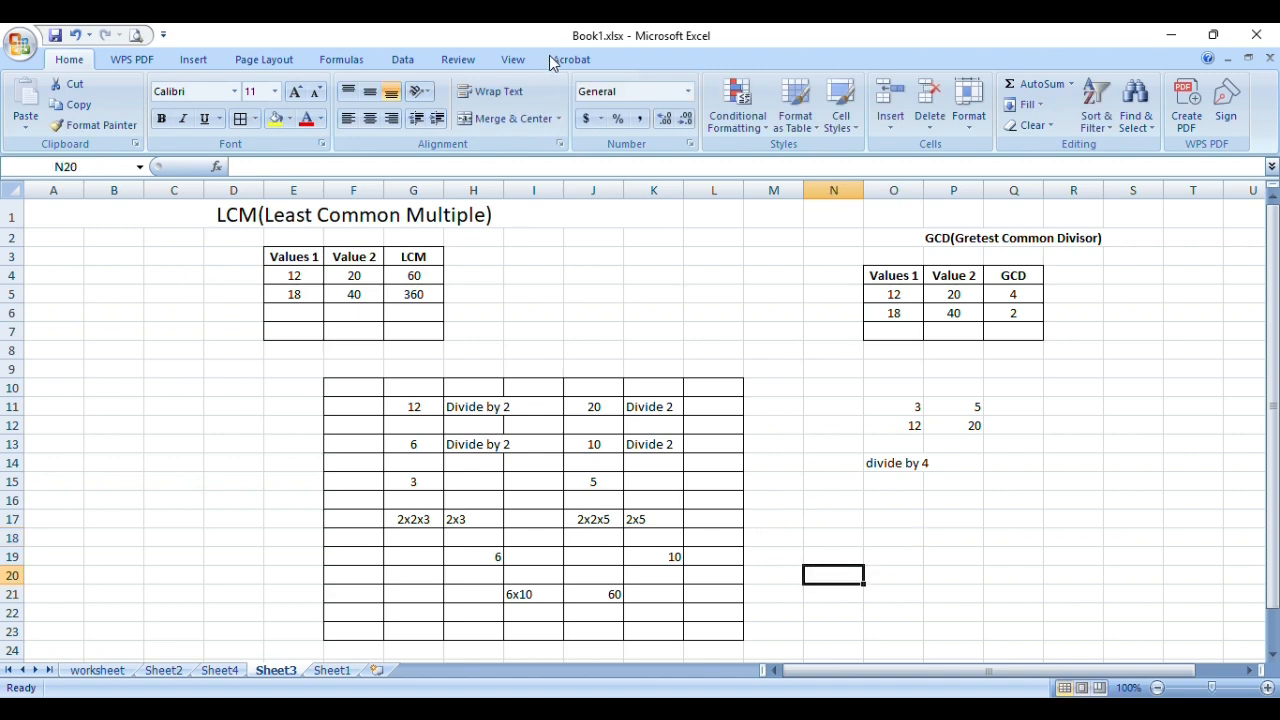